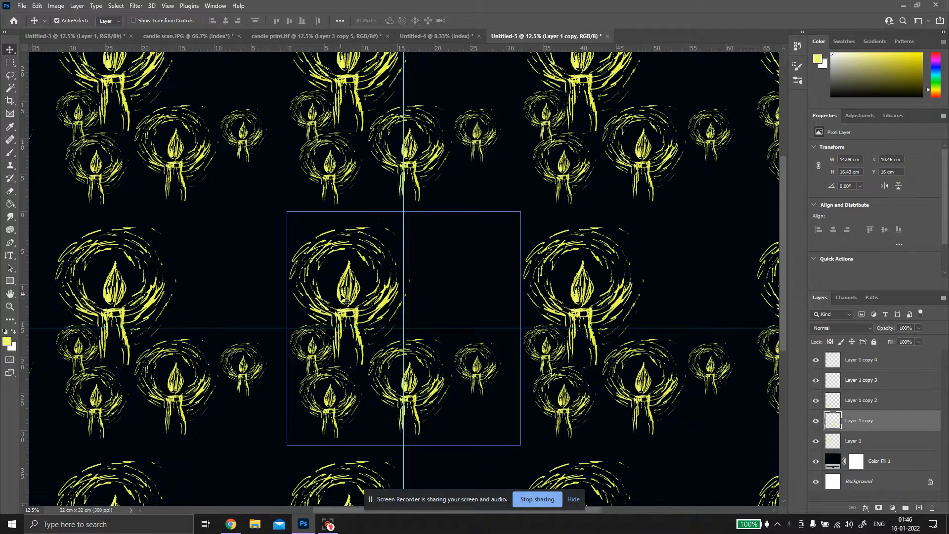
Move the medium-sized candle in the tile's lower-left area to overlap the tile's upper-right corner
{"action": "left_click_drag", "start_coordinate": [337, 404], "coordinate": [393, 330]}
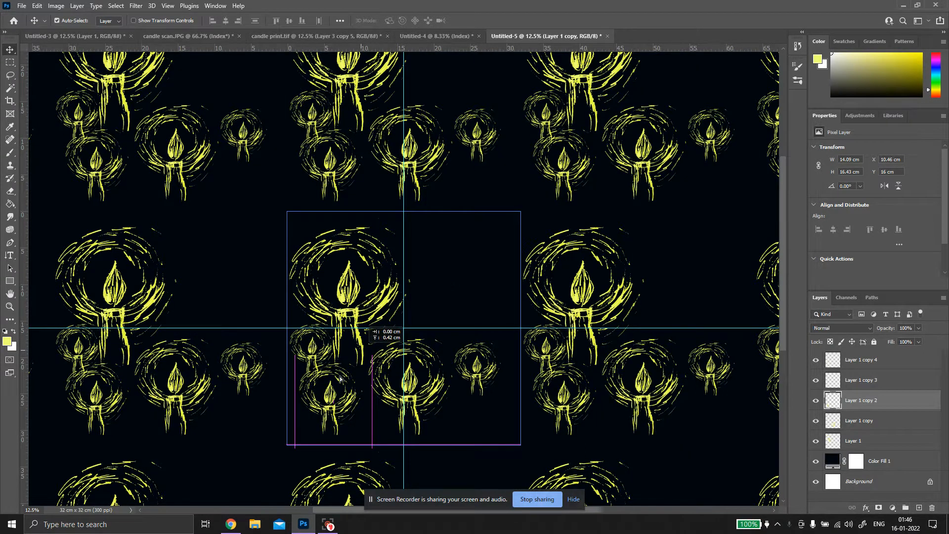
{"action": "left_click_drag", "start_coordinate": [337, 402], "coordinate": [364, 357]}
{"action": "left_click", "coordinate": [493, 264]}
{"action": "left_click_drag", "start_coordinate": [447, 320], "coordinate": [494, 218]}
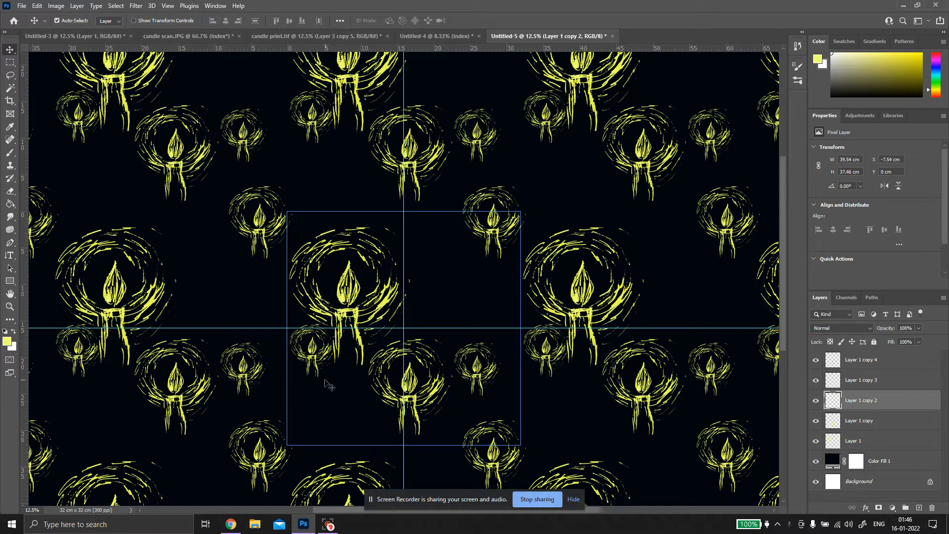
Move the small candle below the large candle's left side onto the tile's lower-left corner
{"action": "left_click_drag", "start_coordinate": [317, 357], "coordinate": [295, 437]}
{"action": "left_click", "coordinate": [317, 357]}
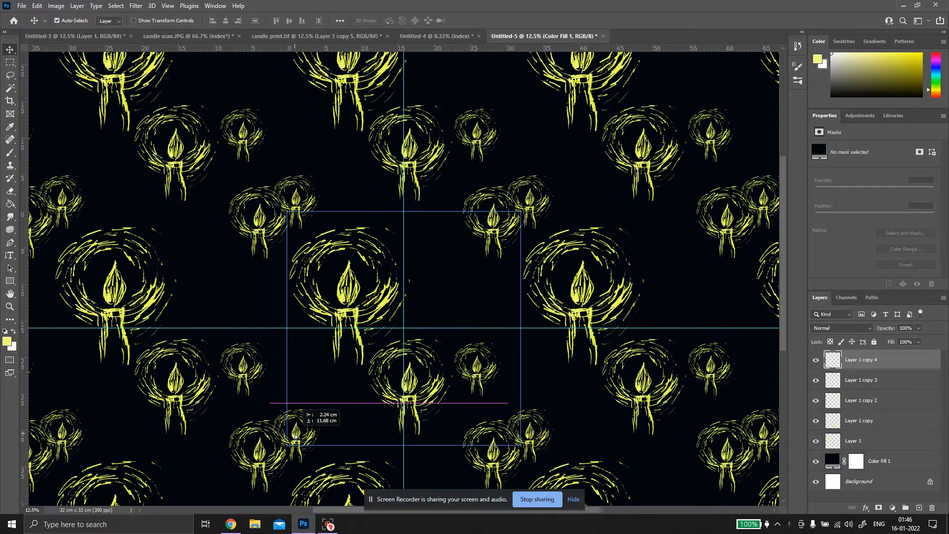
{"action": "left_click_drag", "start_coordinate": [295, 437], "coordinate": [295, 437]}
Nudge the large candle up and right, and shift the two smallest candles closer to their neighbouring candles
{"action": "scroll", "coordinate": [411, 263], "scroll_direction": "down", "scroll_amount": 2}
{"action": "scroll", "coordinate": [411, 263], "scroll_direction": "down", "scroll_amount": 3}
{"action": "scroll", "coordinate": [413, 265], "scroll_direction": "up", "scroll_amount": 5}
{"action": "scroll", "coordinate": [414, 267], "scroll_direction": "down", "scroll_amount": 3}
{"action": "left_click_drag", "start_coordinate": [356, 209], "coordinate": [367, 170]}
{"action": "mouse_move", "coordinate": [311, 352]}
{"action": "left_mouse_down"}
{"action": "mouse_move", "coordinate": [310, 341]}
{"action": "mouse_move", "coordinate": [292, 348]}
{"action": "mouse_move", "coordinate": [303, 348]}
{"action": "left_mouse_up"}
{"action": "left_click_drag", "start_coordinate": [483, 284], "coordinate": [459, 266]}
Examine how the candle pattern repeats at 6.25% and 2% zoom, and return to 12.5%
{"action": "scroll", "coordinate": [473, 232], "scroll_direction": "down", "scroll_amount": 3}
{"action": "scroll", "coordinate": [473, 232], "scroll_direction": "up", "scroll_amount": 3}
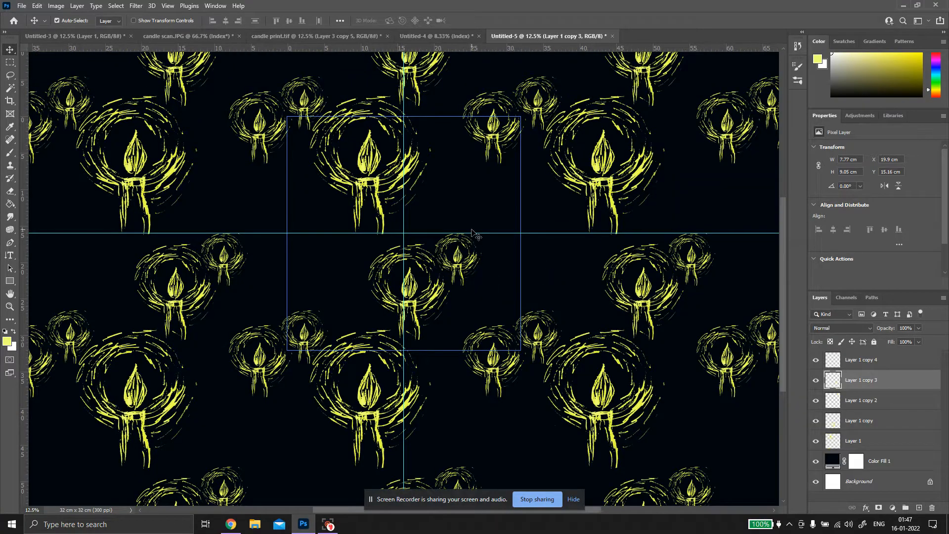
{"action": "scroll", "coordinate": [472, 232], "scroll_direction": "down", "scroll_amount": 3}
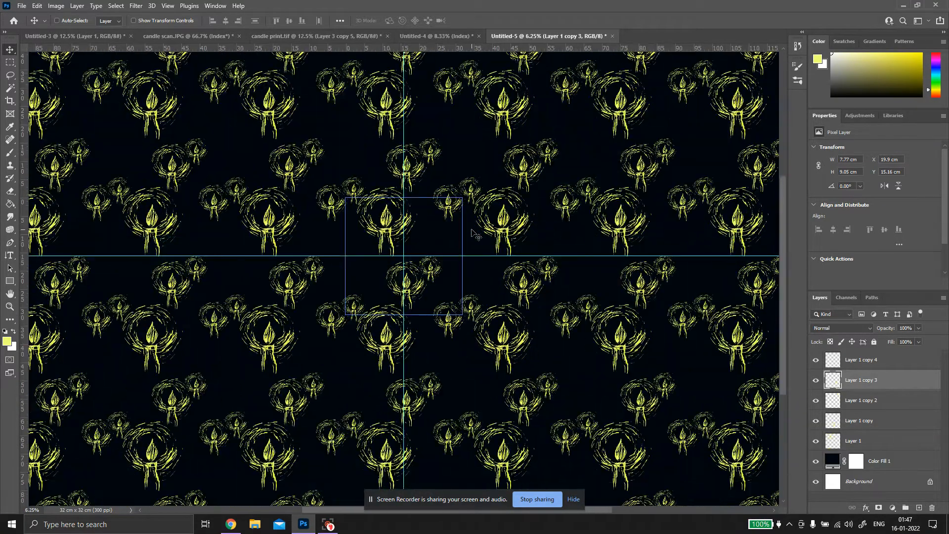
{"action": "scroll", "coordinate": [471, 232], "scroll_direction": "down", "scroll_amount": 3}
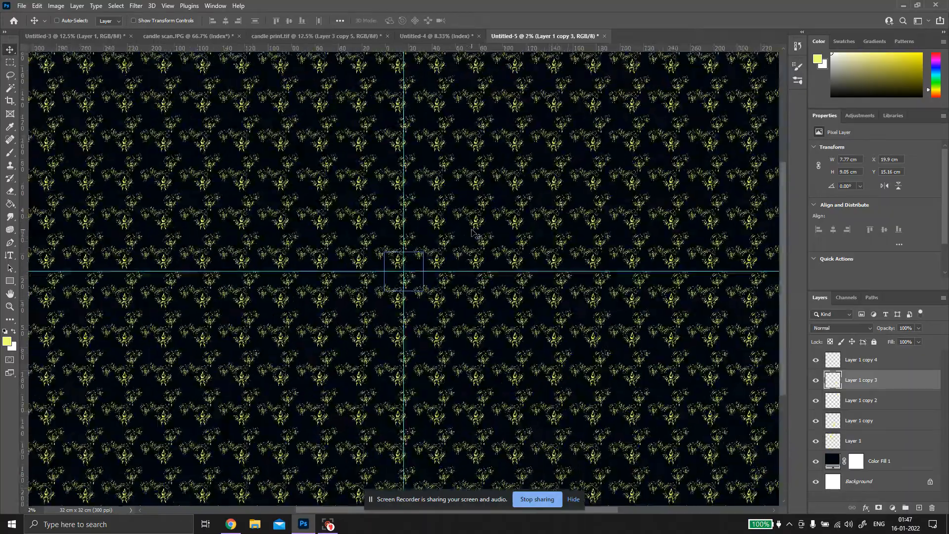
{"action": "scroll", "coordinate": [473, 232], "scroll_direction": "up", "scroll_amount": 5}
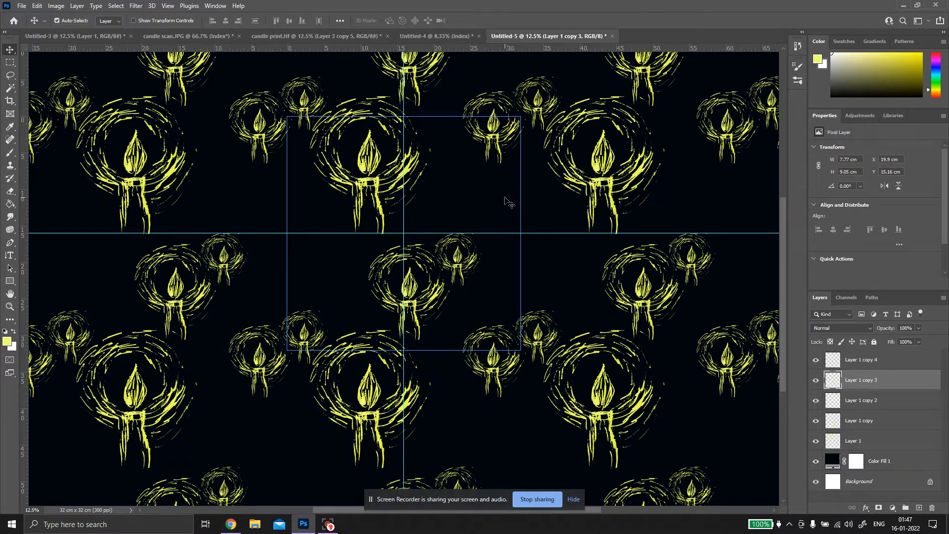
Switch to the Brush tool and reduce the brush size for drawing thin lines
{"action": "key", "text": "b"}
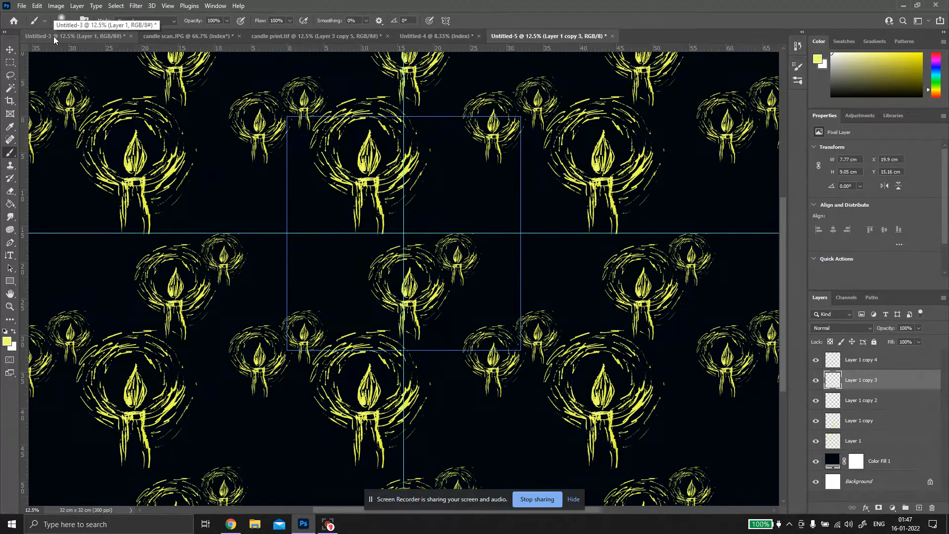
{"action": "left_click", "coordinate": [71, 21]}
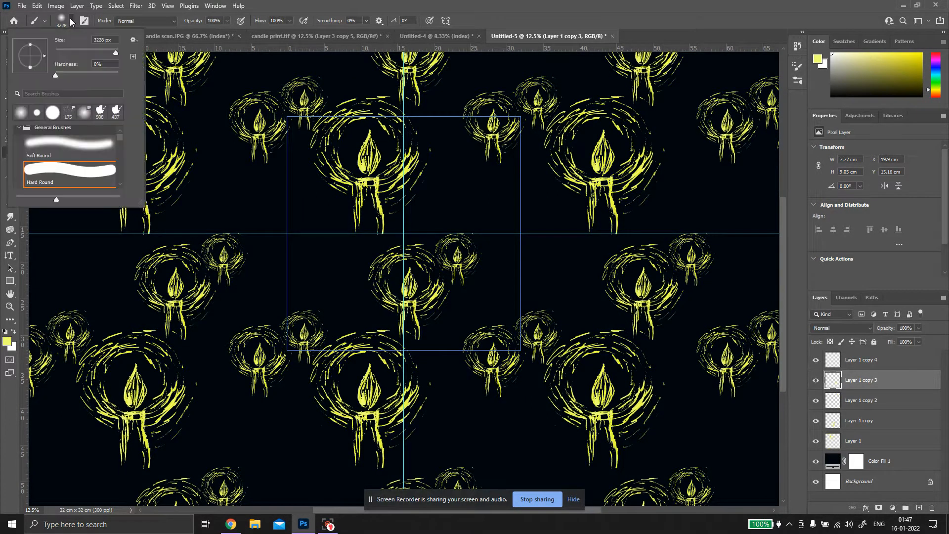
{"action": "left_click", "coordinate": [59, 51]}
{"action": "left_click_drag", "start_coordinate": [493, 198], "coordinate": [494, 209]}
{"action": "left_click_drag", "start_coordinate": [506, 290], "coordinate": [474, 208]}
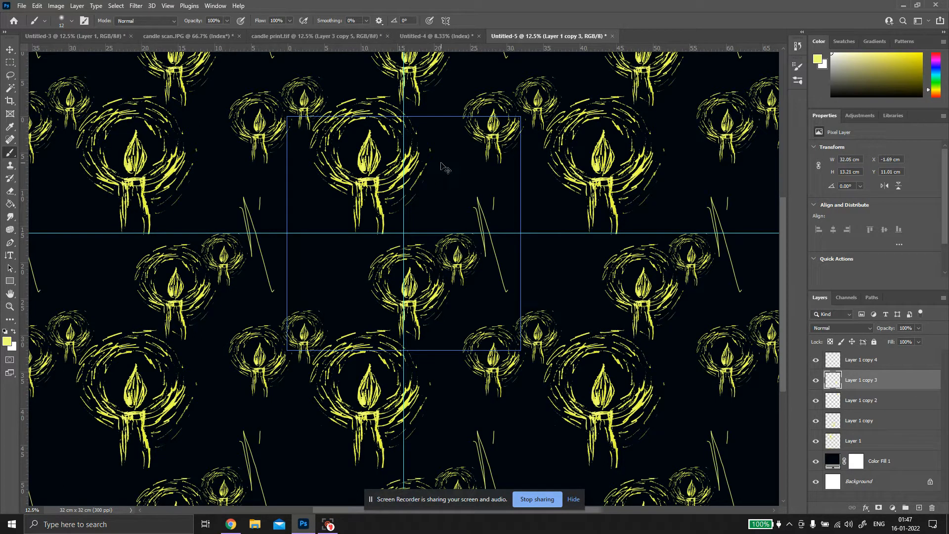
{"action": "key", "text": "ctrl+z"}
{"action": "key", "text": "ctrl+z"}
Sketch brush arrows in the empty area to the right of the large candle and vertical strokes beside that candle
{"action": "mouse_move", "coordinate": [498, 286]}
{"action": "left_mouse_down"}
{"action": "mouse_move", "coordinate": [489, 199]}
{"action": "mouse_move", "coordinate": [483, 205]}
{"action": "mouse_move", "coordinate": [504, 209]}
{"action": "left_mouse_up"}
{"action": "mouse_move", "coordinate": [404, 158]}
{"action": "left_mouse_down"}
{"action": "mouse_move", "coordinate": [403, 230]}
{"action": "mouse_move", "coordinate": [424, 225]}
{"action": "mouse_move", "coordinate": [424, 162]}
{"action": "left_mouse_up"}
{"action": "mouse_move", "coordinate": [336, 182]}
{"action": "left_mouse_down"}
{"action": "mouse_move", "coordinate": [339, 225]}
{"action": "mouse_move", "coordinate": [319, 181]}
{"action": "left_mouse_up"}
{"action": "mouse_move", "coordinate": [406, 162]}
{"action": "left_mouse_down"}
{"action": "mouse_move", "coordinate": [415, 151]}
{"action": "mouse_move", "coordinate": [442, 185]}
{"action": "left_mouse_up"}
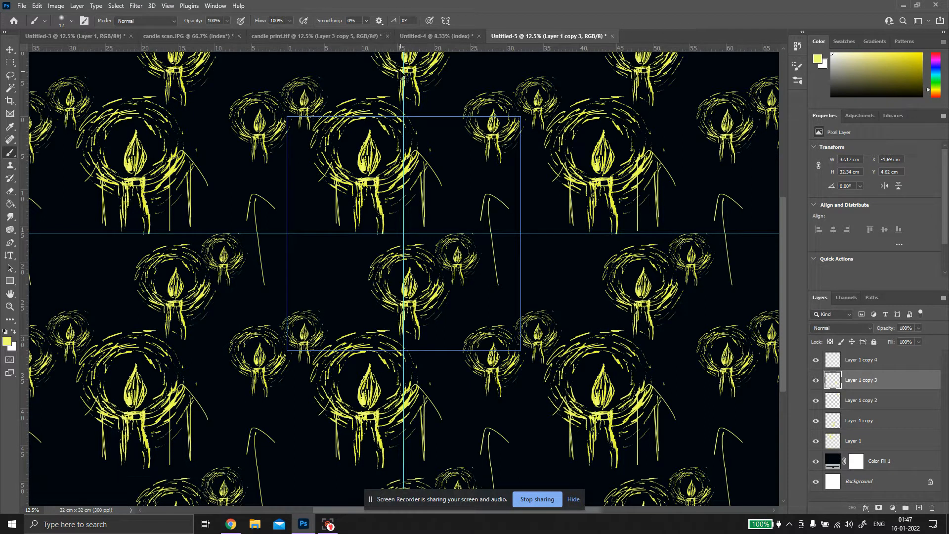
{"action": "left_click_drag", "start_coordinate": [489, 275], "coordinate": [506, 285]}
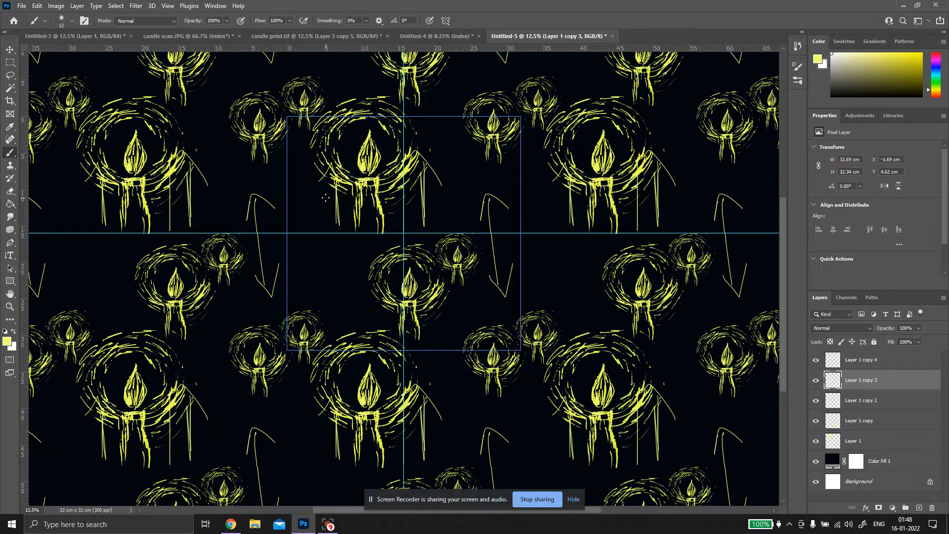
Undo all the brush arrows and strokes drawn around the large candle
{"action": "key", "text": "ctrl+z"}
{"action": "key", "text": "ctrl+z"}
{"action": "key", "text": "ctrl+z"}
{"action": "key", "text": "ctrl+z"}
{"action": "key", "text": "ctrl+z"}
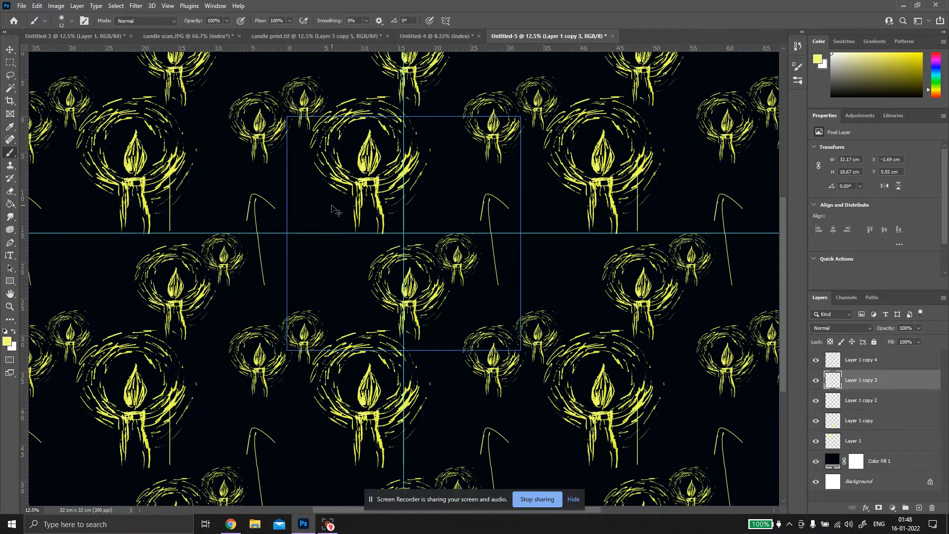
{"action": "key", "text": "ctrl+z"}
{"action": "key", "text": "ctrl+z"}
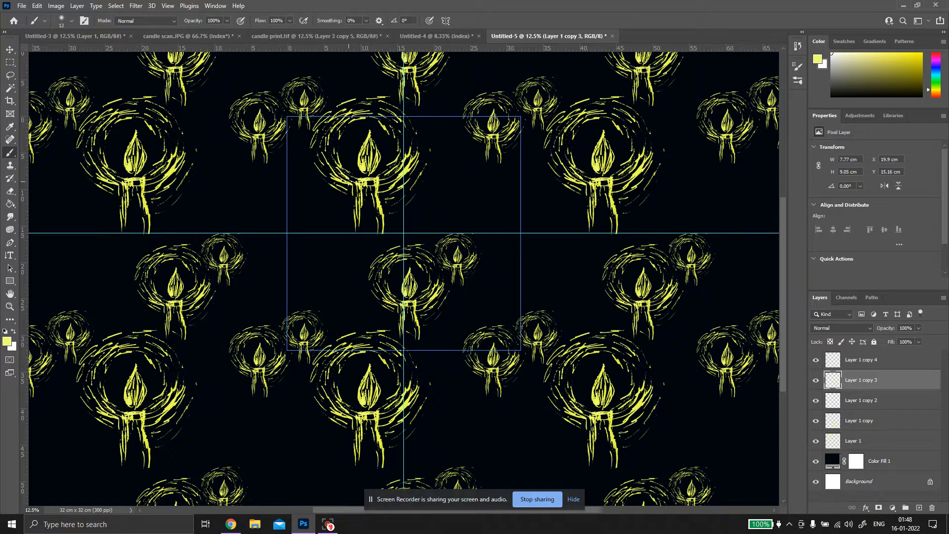
Try turning the large candle on Layer 1 upside down with Free Transform and repositioning it, then restore its original orientation
{"action": "key", "text": "v"}
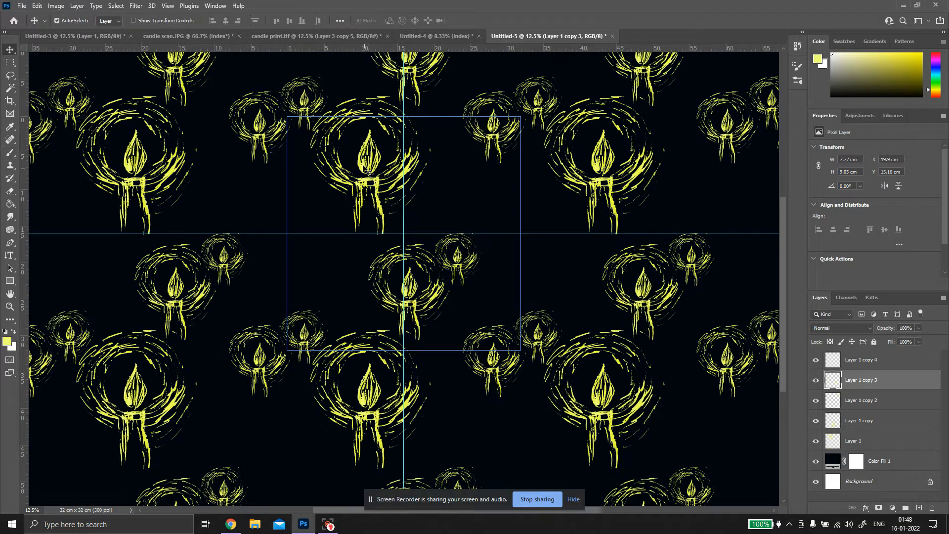
{"action": "left_click", "coordinate": [366, 169], "text": "ctrl"}
{"action": "key", "text": "ctrl+t"}
{"action": "left_click_drag", "start_coordinate": [457, 112], "coordinate": [324, 317]}
{"action": "left_click_drag", "start_coordinate": [390, 311], "coordinate": [354, 164]}
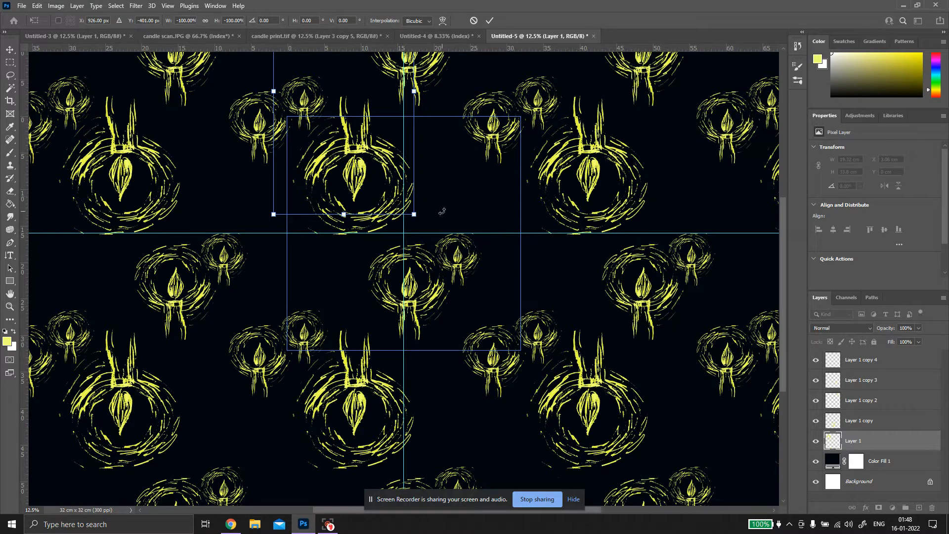
{"action": "left_click_drag", "start_coordinate": [360, 176], "coordinate": [344, 178]}
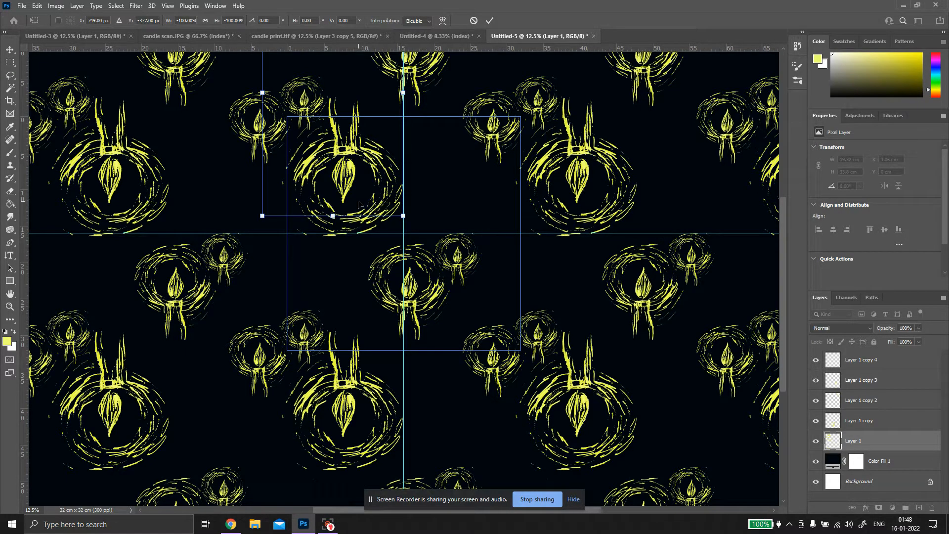
{"action": "key", "text": "ctrl+z"}
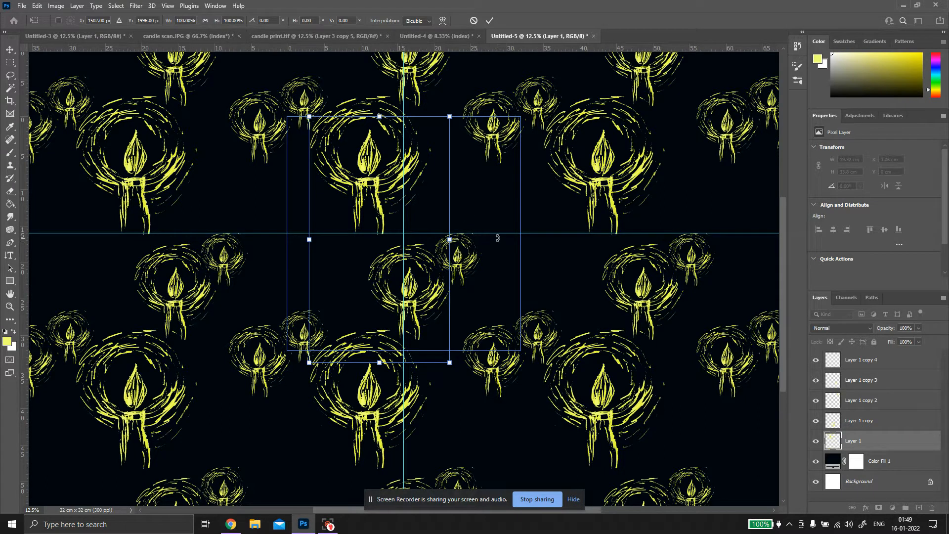
{"action": "key", "text": "Return"}
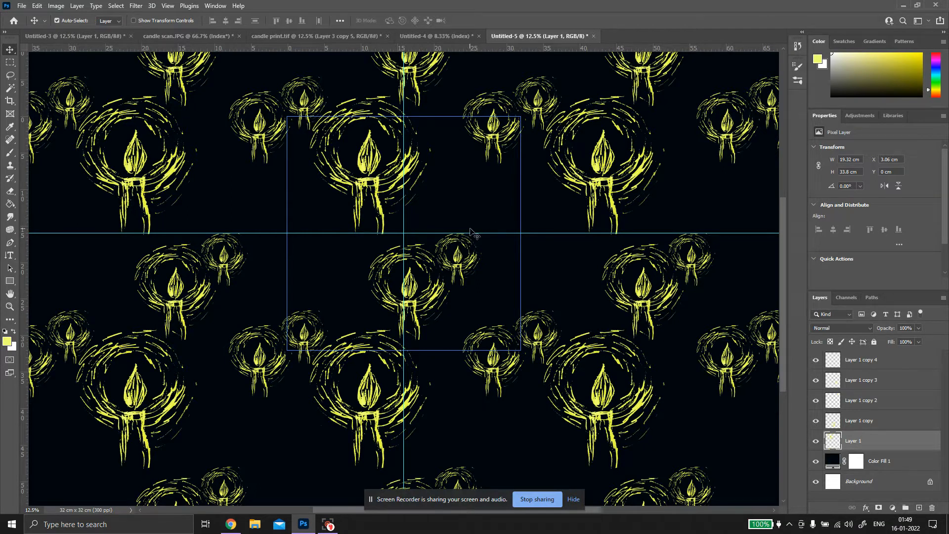
Brush guide lines across the large candle, down both its sides and around the area beneath it on Layer 1
{"action": "key", "text": "b"}
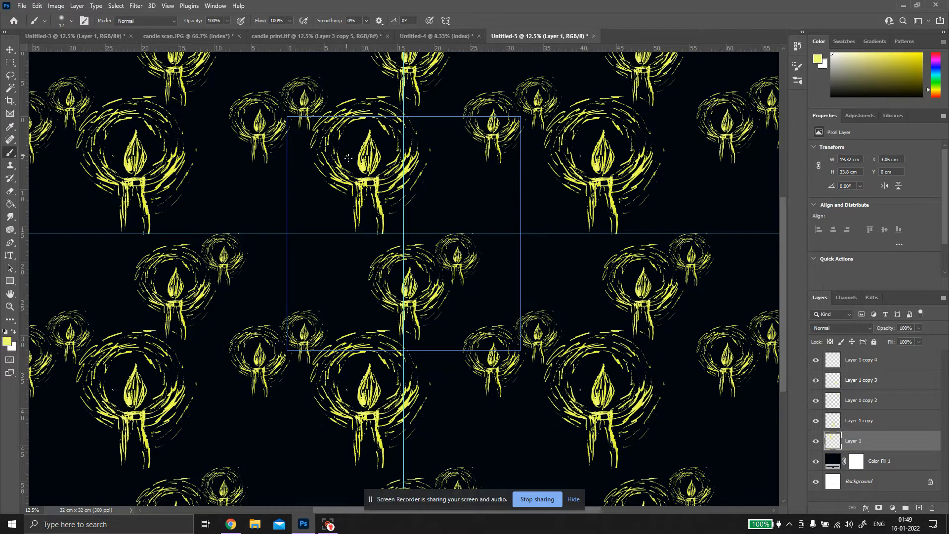
{"action": "mouse_move", "coordinate": [309, 177]}
{"action": "left_mouse_down"}
{"action": "mouse_move", "coordinate": [390, 152]}
{"action": "mouse_move", "coordinate": [440, 174]}
{"action": "left_mouse_up"}
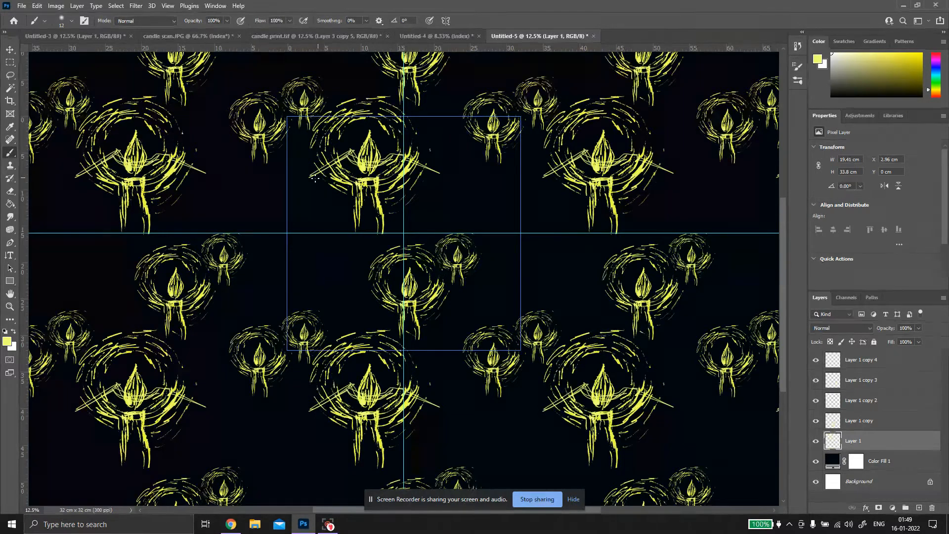
{"action": "left_click_drag", "start_coordinate": [321, 178], "coordinate": [310, 225]}
{"action": "left_click_drag", "start_coordinate": [438, 175], "coordinate": [434, 231]}
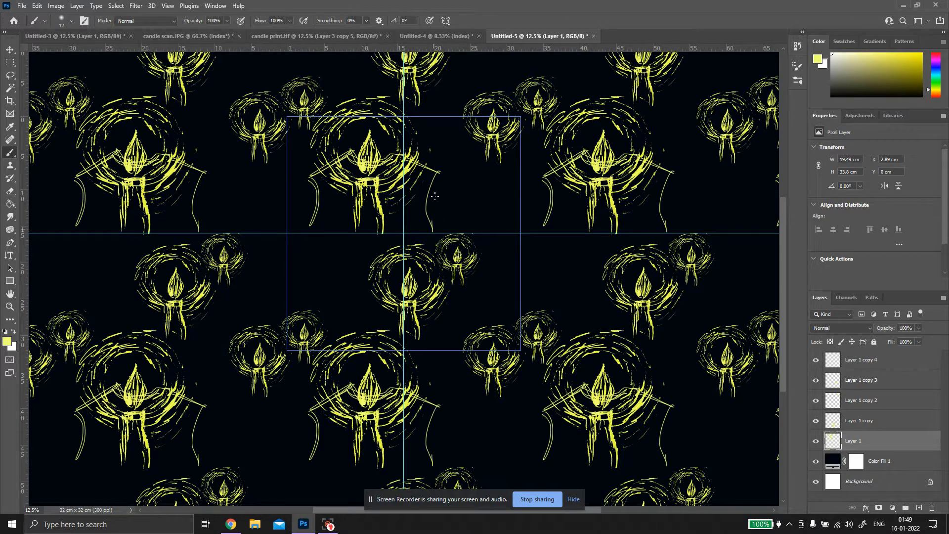
{"action": "mouse_move", "coordinate": [309, 233]}
{"action": "left_mouse_down"}
{"action": "mouse_move", "coordinate": [309, 296]}
{"action": "mouse_move", "coordinate": [305, 246]}
{"action": "mouse_move", "coordinate": [308, 324]}
{"action": "mouse_move", "coordinate": [400, 330]}
{"action": "left_mouse_up"}
{"action": "mouse_move", "coordinate": [429, 233]}
{"action": "left_mouse_down"}
{"action": "mouse_move", "coordinate": [400, 327]}
{"action": "mouse_move", "coordinate": [413, 291]}
{"action": "left_mouse_up"}
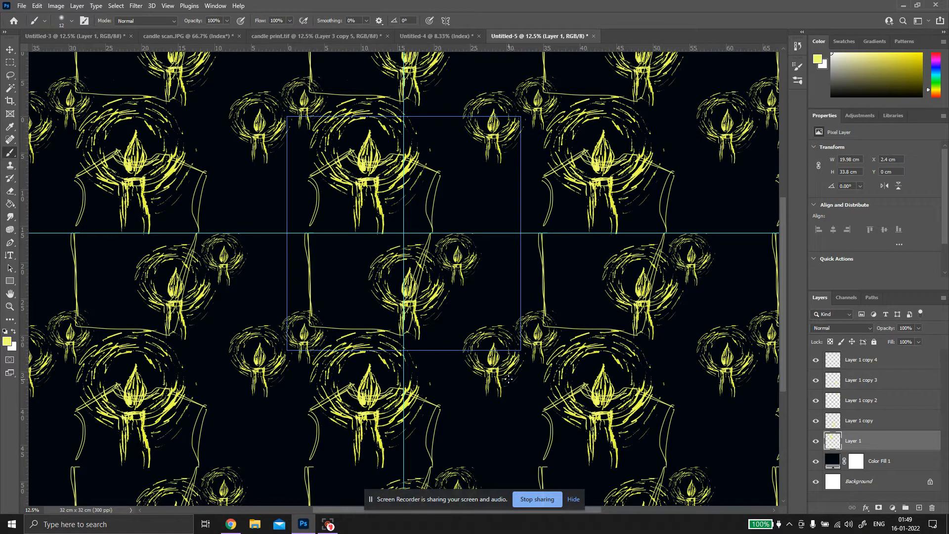
Brush a vertical double-headed arrow in the empty area below the large candle
{"action": "left_click_drag", "start_coordinate": [339, 229], "coordinate": [339, 287]}
{"action": "mouse_move", "coordinate": [328, 250]}
{"action": "left_mouse_down"}
{"action": "mouse_move", "coordinate": [337, 220]}
{"action": "mouse_move", "coordinate": [363, 250]}
{"action": "left_mouse_up"}
{"action": "mouse_move", "coordinate": [341, 300]}
{"action": "left_mouse_down"}
{"action": "mouse_move", "coordinate": [341, 311]}
{"action": "mouse_move", "coordinate": [354, 285]}
{"action": "left_mouse_up"}
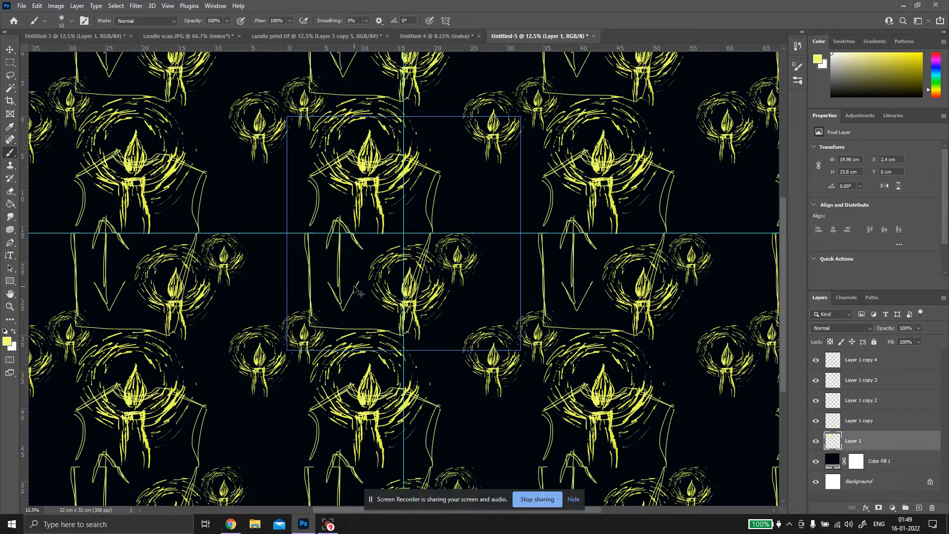
Undo the guide lines and double-headed arrow brushed on Layer 1
{"action": "key", "text": "ctrl+z"}
{"action": "key", "text": "ctrl+z"}
{"action": "key", "text": "ctrl+z"}
{"action": "key", "text": "ctrl+z"}
{"action": "key", "text": "ctrl+z"}
{"action": "key", "text": "ctrl+z"}
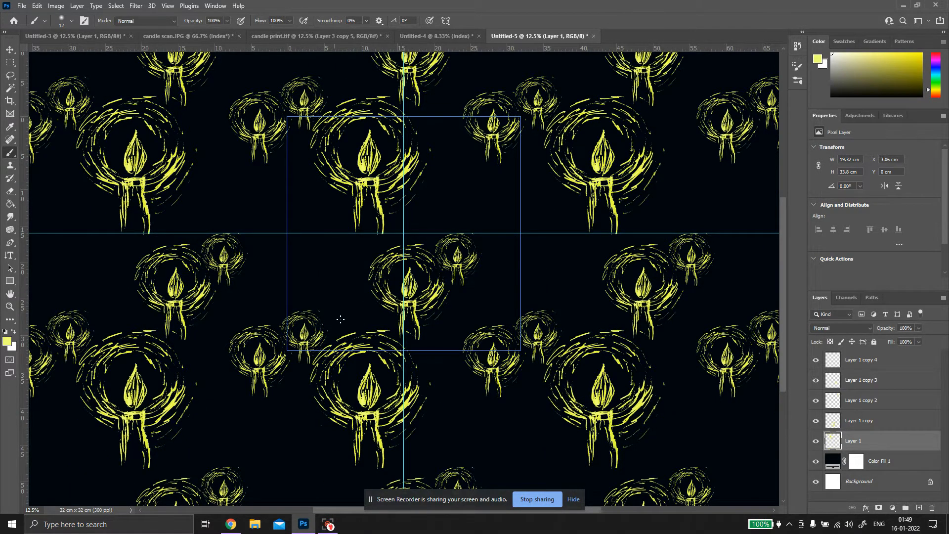
Turn off Pattern Preview to show only the single candle tile
{"action": "scroll", "coordinate": [498, 259], "scroll_direction": "up", "scroll_amount": 4}
{"action": "scroll", "coordinate": [492, 255], "scroll_direction": "down", "scroll_amount": 4}
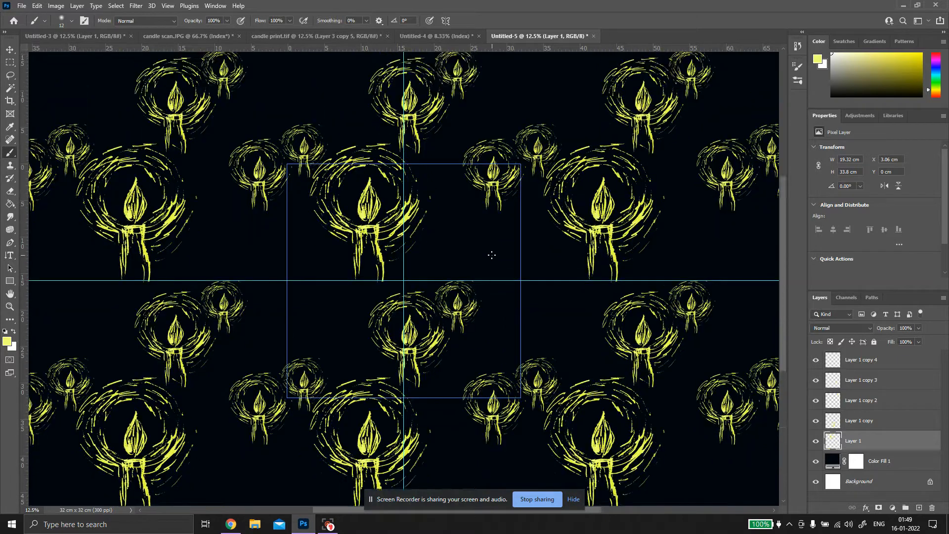
{"action": "left_click", "coordinate": [165, 5]}
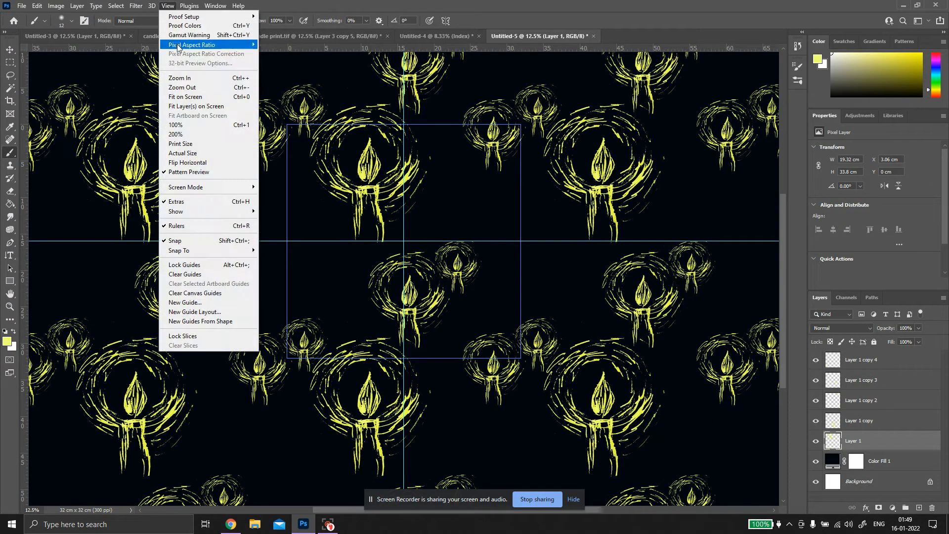
{"action": "left_click", "coordinate": [190, 171]}
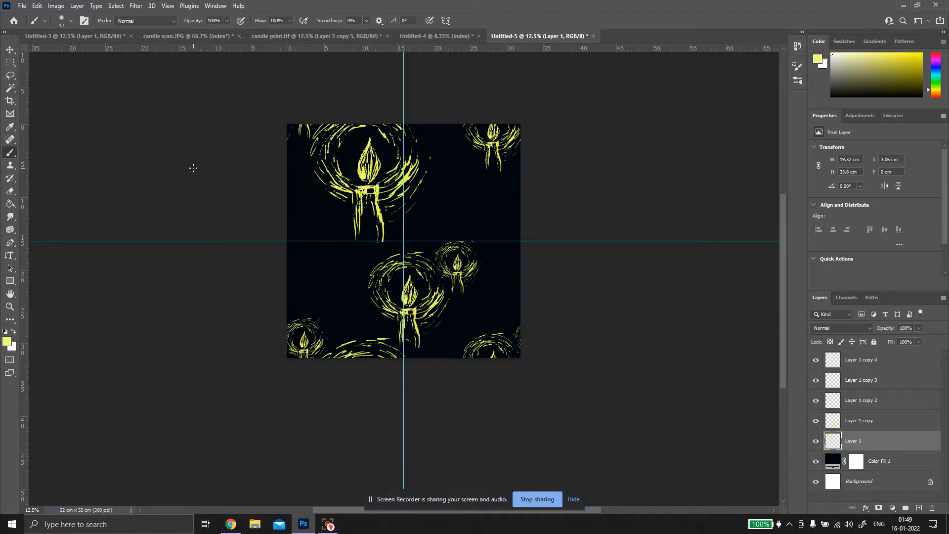
{"action": "scroll", "coordinate": [440, 206], "scroll_direction": "up", "scroll_amount": 4}
{"action": "scroll", "coordinate": [440, 209], "scroll_direction": "down", "scroll_amount": 1}
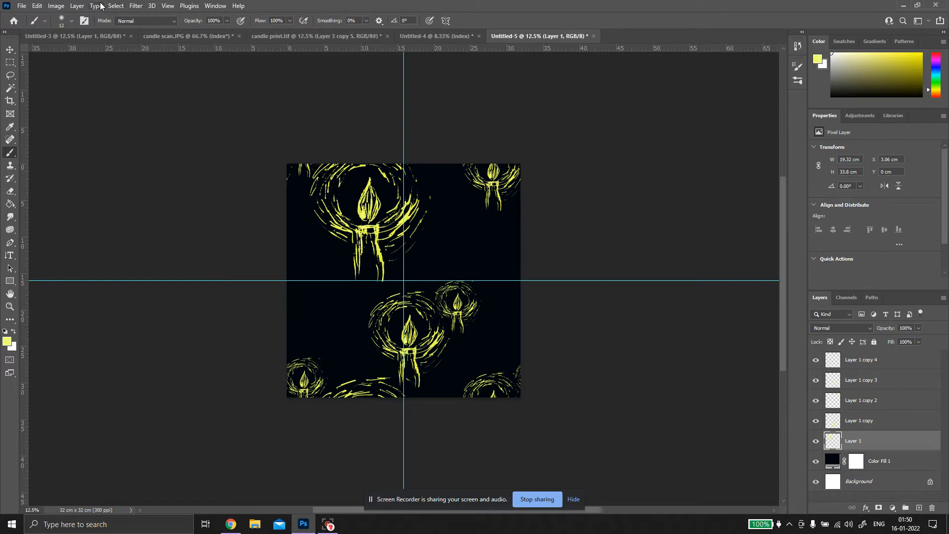
{"action": "left_click", "coordinate": [38, 6]}
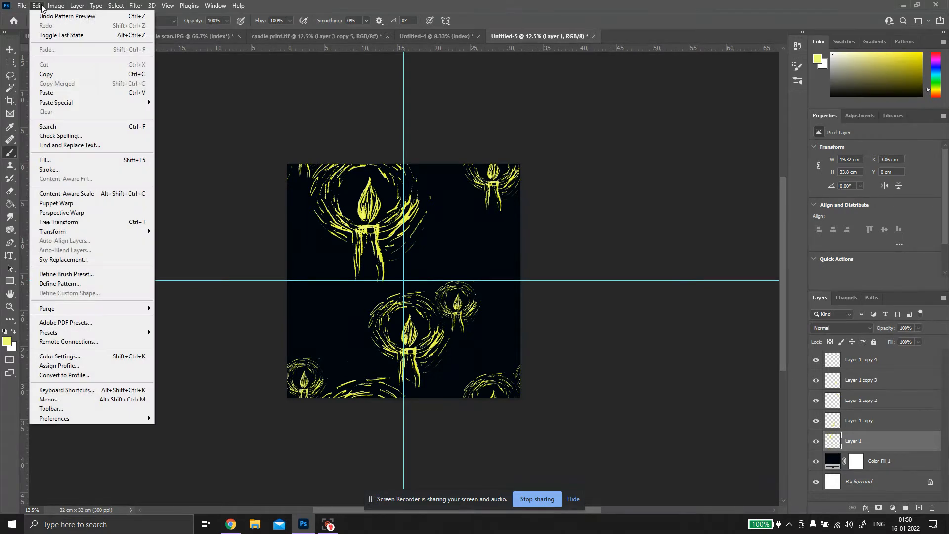
{"action": "mouse_move", "coordinate": [56, 5]}
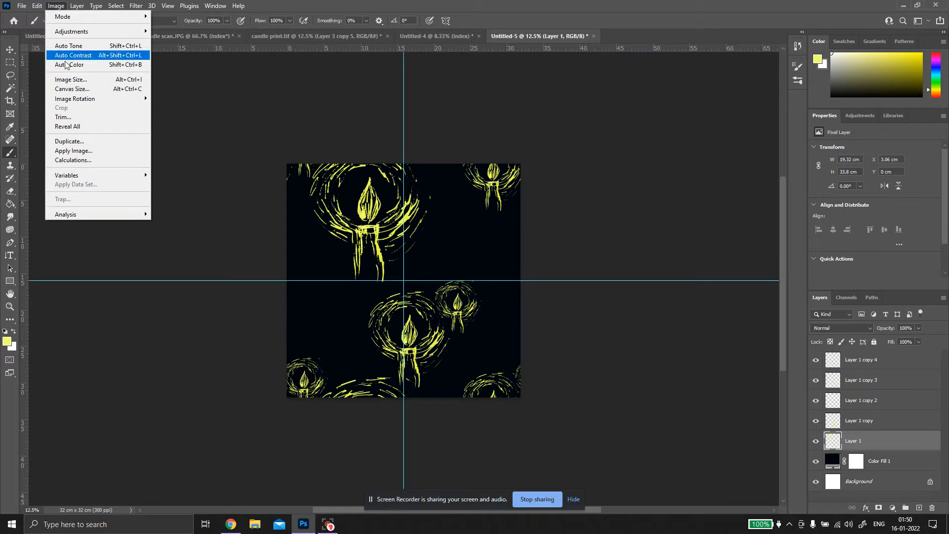
{"action": "left_click", "coordinate": [74, 90]}
{"action": "left_click", "coordinate": [719, 210]}
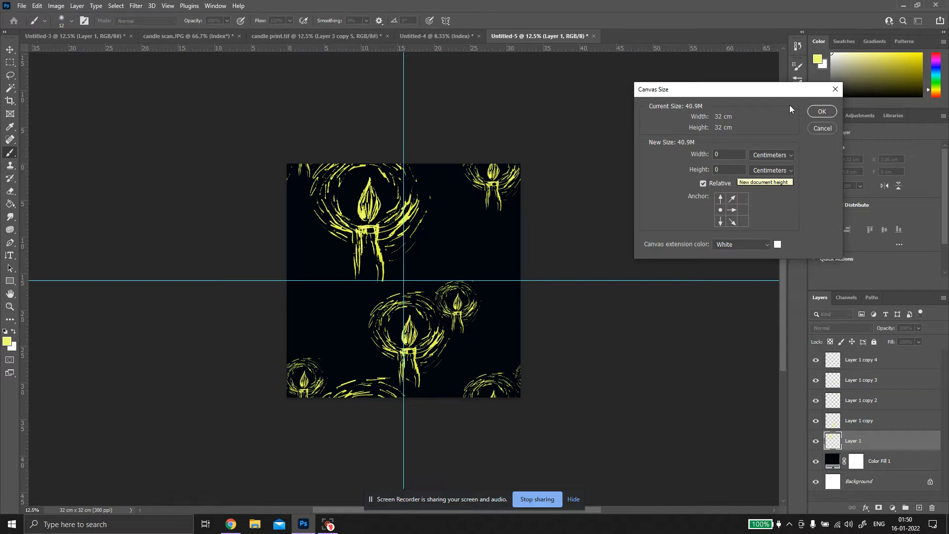
{"action": "left_click", "coordinate": [823, 129]}
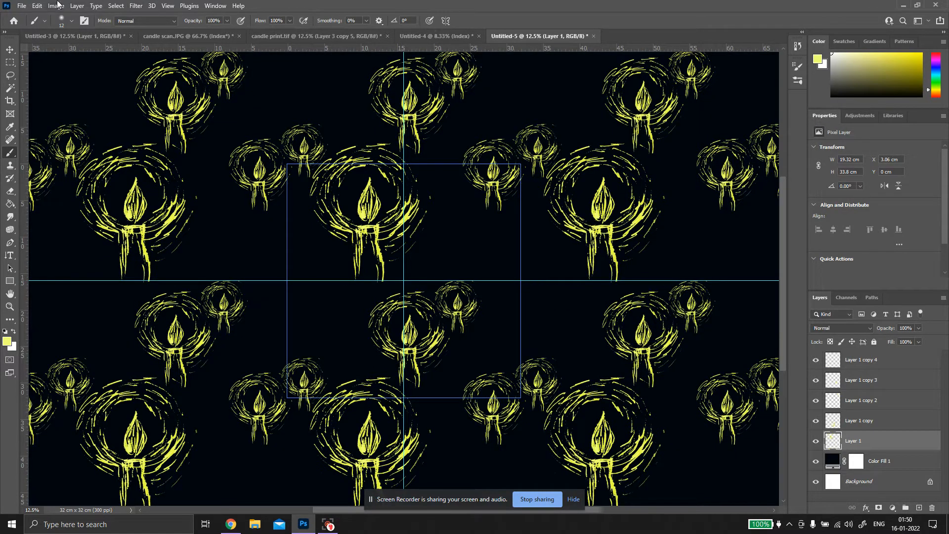
Extend the canvas width by 32 cm relative to its current size, anchored at the middle left so it grows rightward
{"action": "left_click", "coordinate": [57, 5]}
{"action": "left_click", "coordinate": [66, 89]}
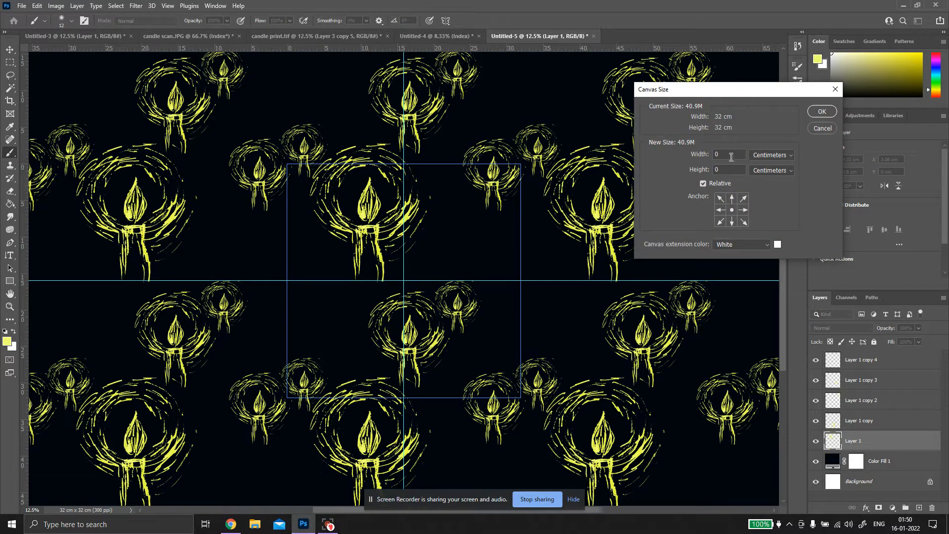
{"action": "left_click", "coordinate": [718, 209]}
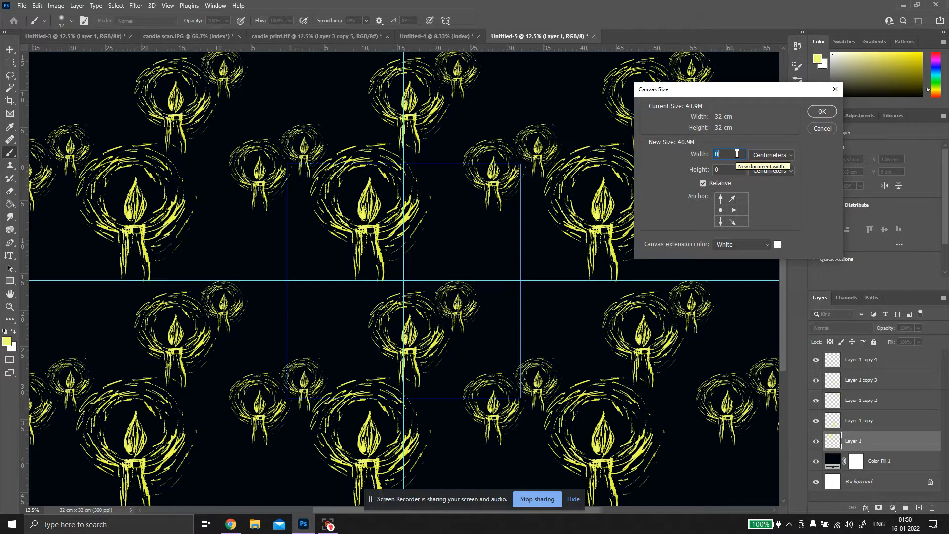
{"action": "left_click", "coordinate": [704, 183]}
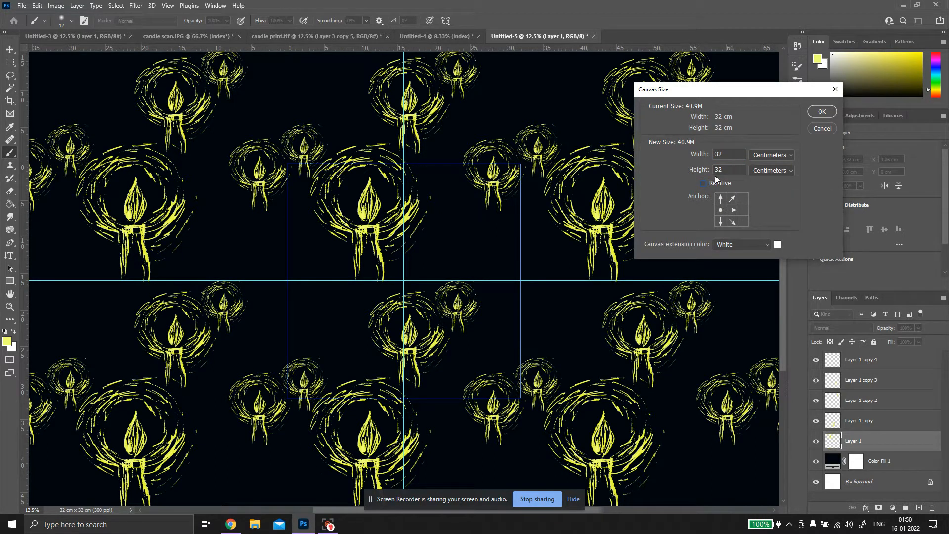
{"action": "left_click", "coordinate": [704, 183]}
{"action": "type", "text": "32"}
{"action": "key", "text": "Return"}
{"action": "scroll", "coordinate": [516, 257], "scroll_direction": "up", "scroll_amount": 2}
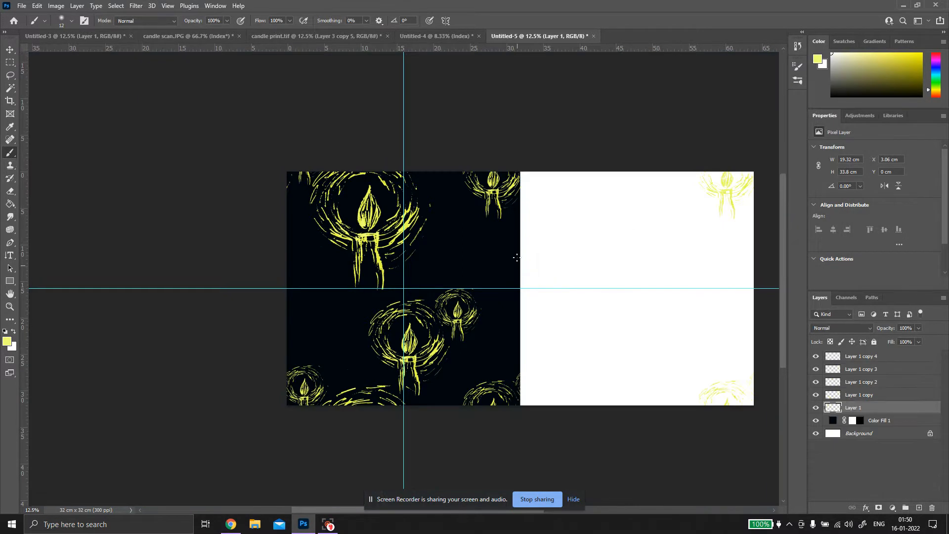
{"action": "scroll", "coordinate": [516, 257], "scroll_direction": "down", "scroll_amount": 2}
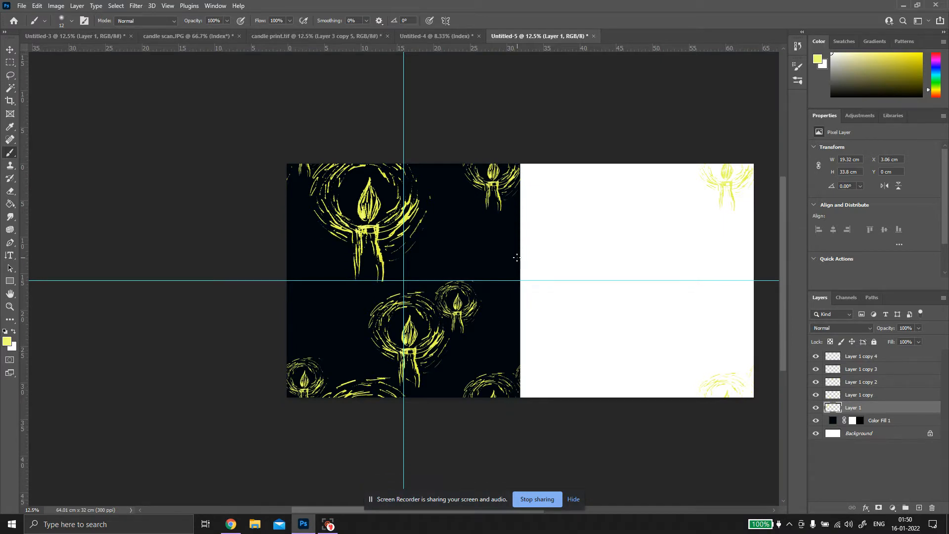
Stretch the Color Fill 1 mask rightward to about 75 cm wide so the black covers the whole extended canvas
{"action": "scroll", "coordinate": [516, 257], "scroll_direction": "right", "scroll_amount": 4}
{"action": "left_click", "coordinate": [866, 422]}
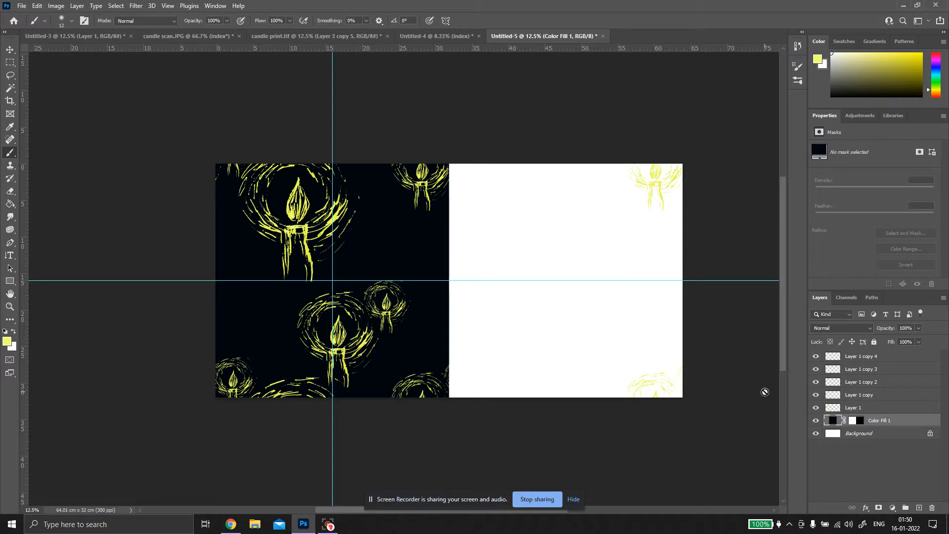
{"action": "key", "text": "ctrl+t"}
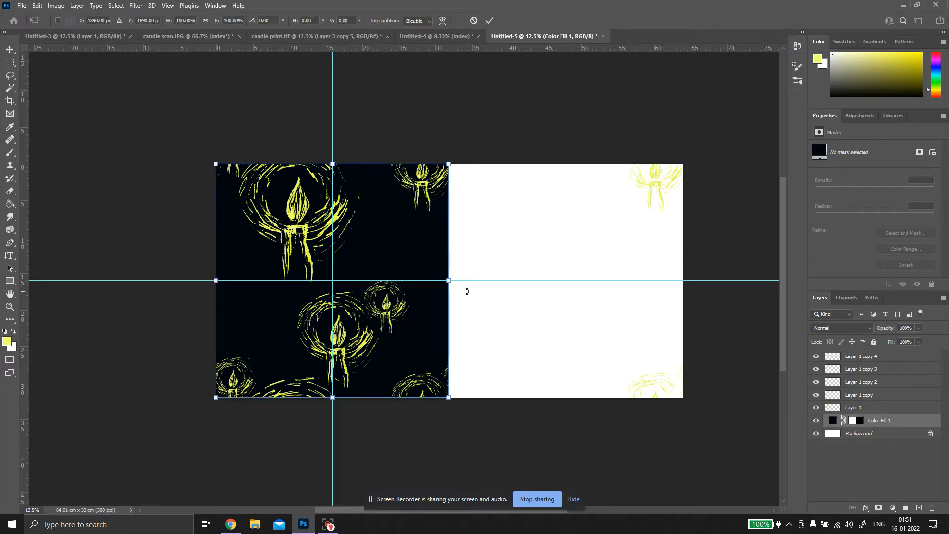
{"action": "left_click_drag", "start_coordinate": [449, 280], "coordinate": [764, 297]}
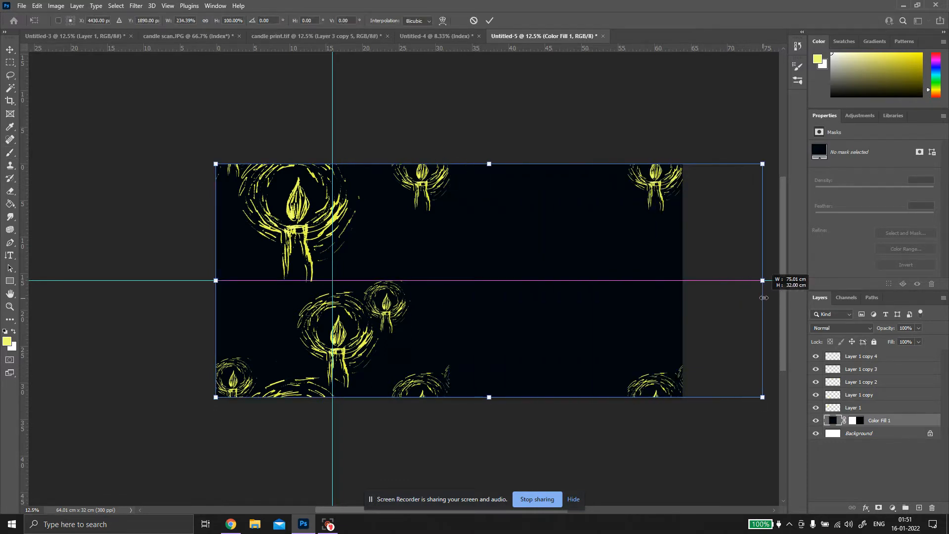
{"action": "scroll", "coordinate": [556, 287], "scroll_direction": "up", "scroll_amount": 1}
{"action": "scroll", "coordinate": [556, 288], "scroll_direction": "down", "scroll_amount": 1}
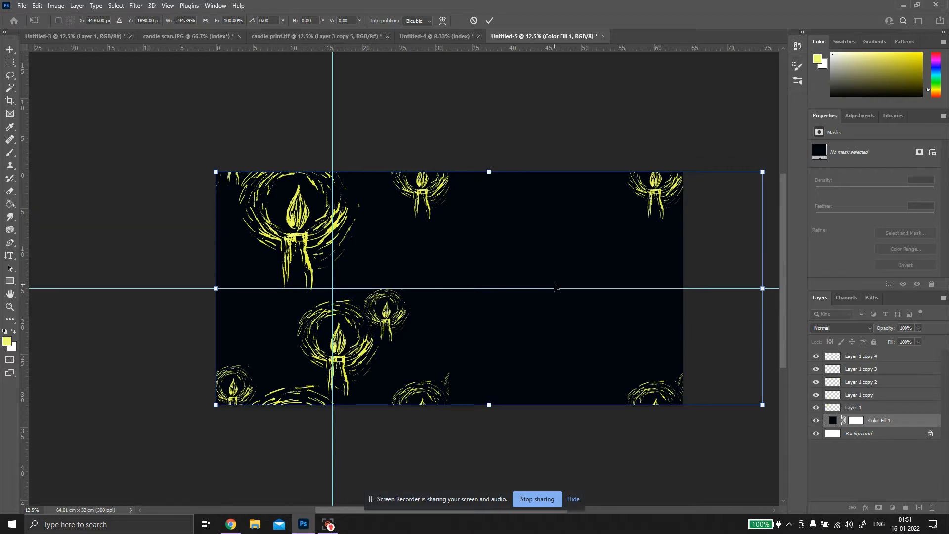
{"action": "scroll", "coordinate": [556, 287], "scroll_direction": "up", "scroll_amount": 1}
{"action": "scroll", "coordinate": [556, 288], "scroll_direction": "down", "scroll_amount": 2}
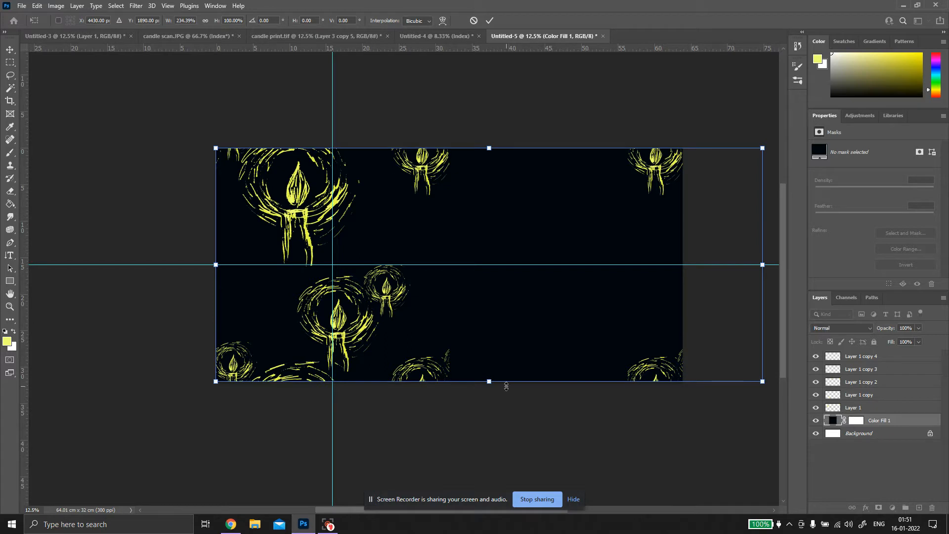
{"action": "key", "text": "Return"}
{"action": "key", "text": "b"}
{"action": "scroll", "coordinate": [720, 343], "scroll_direction": "up", "scroll_amount": 1}
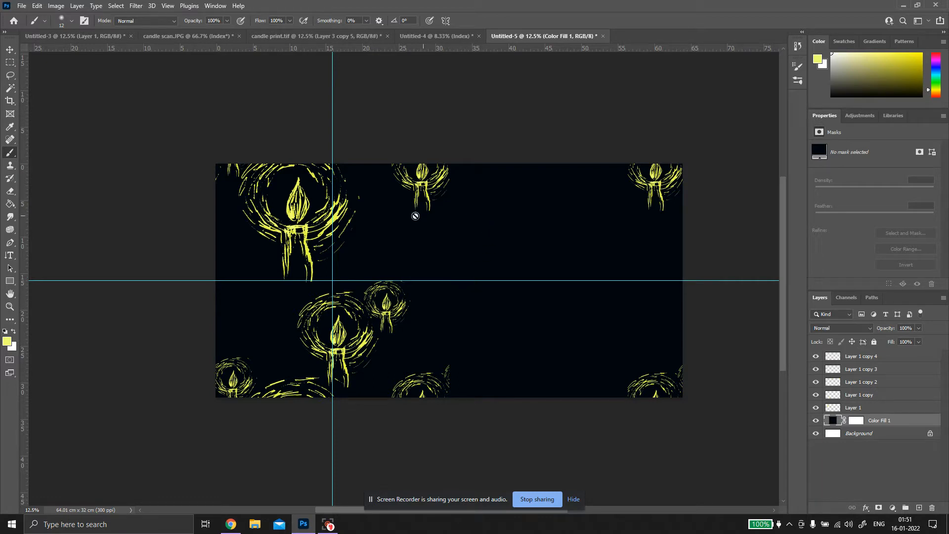
Marquee-select the stray candle pieces at the extension's right end and try to delete them with Color Fill 1 active
{"action": "left_click", "coordinate": [9, 63]}
{"action": "left_click_drag", "start_coordinate": [568, 163], "coordinate": [720, 416]}
{"action": "key", "text": "Delete"}
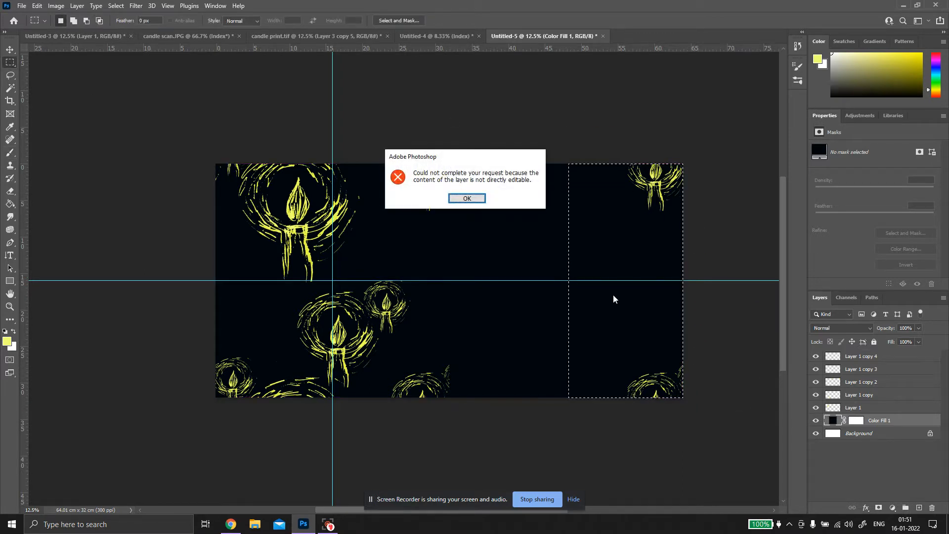
{"action": "left_click", "coordinate": [465, 199]}
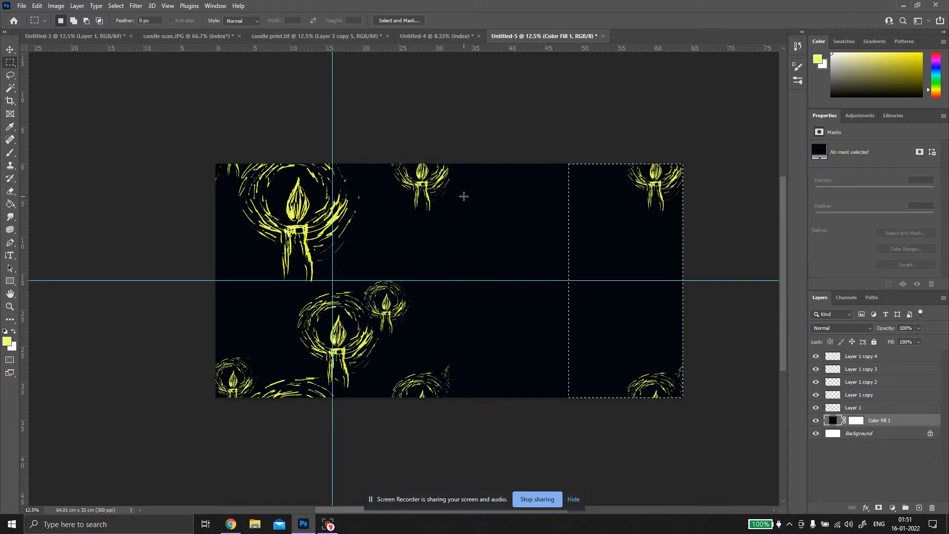
Select all five candle layers, from Layer 1 copy 4 down to Layer 1
{"action": "left_click", "coordinate": [840, 356]}
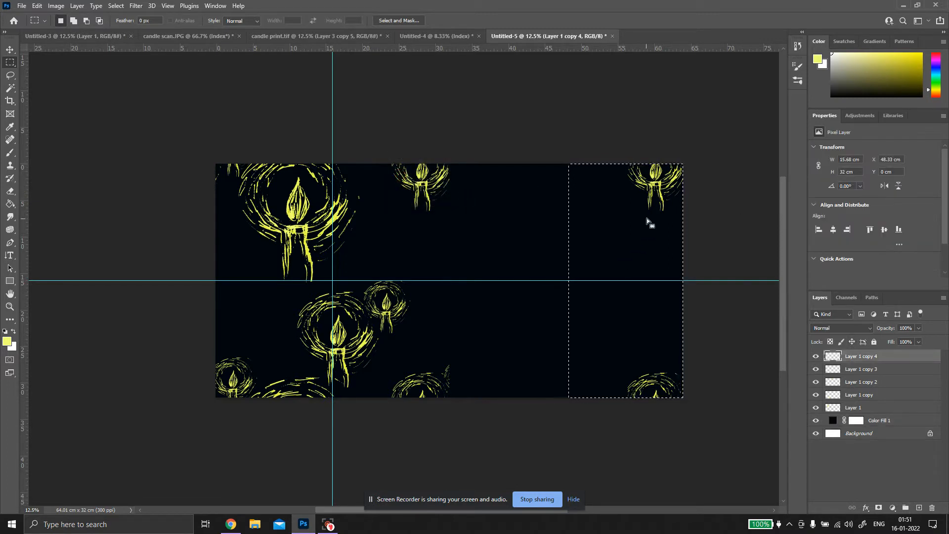
{"action": "right_click", "coordinate": [836, 354]}
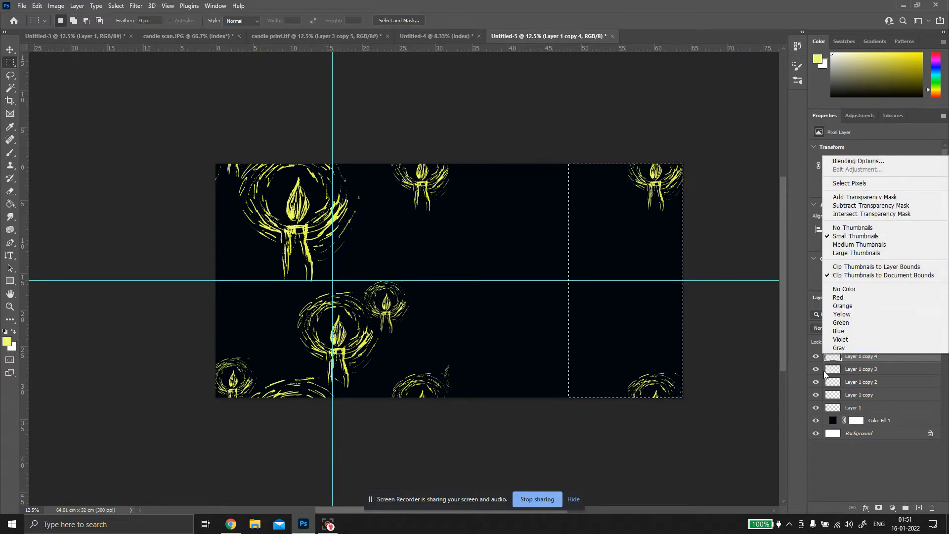
{"action": "left_click", "coordinate": [853, 402]}
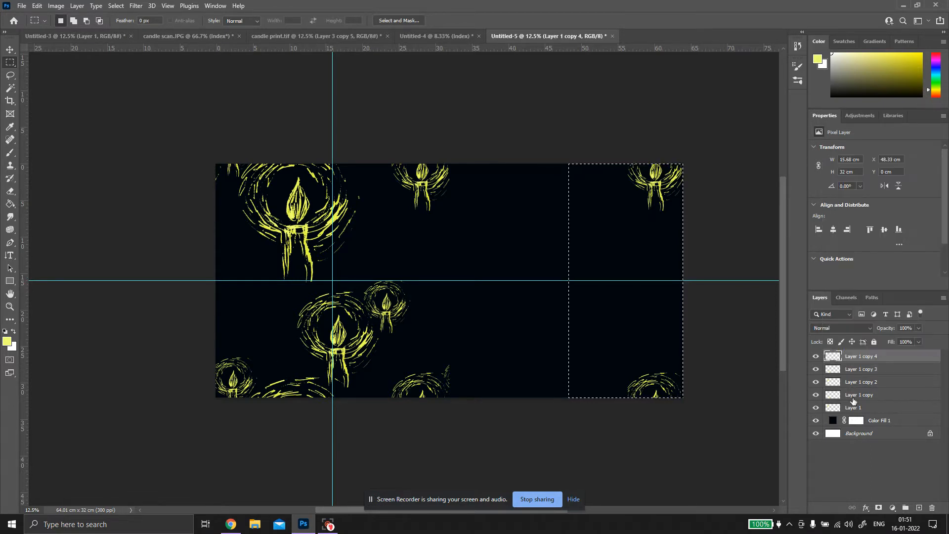
{"action": "left_click", "coordinate": [856, 408], "text": "shift"}
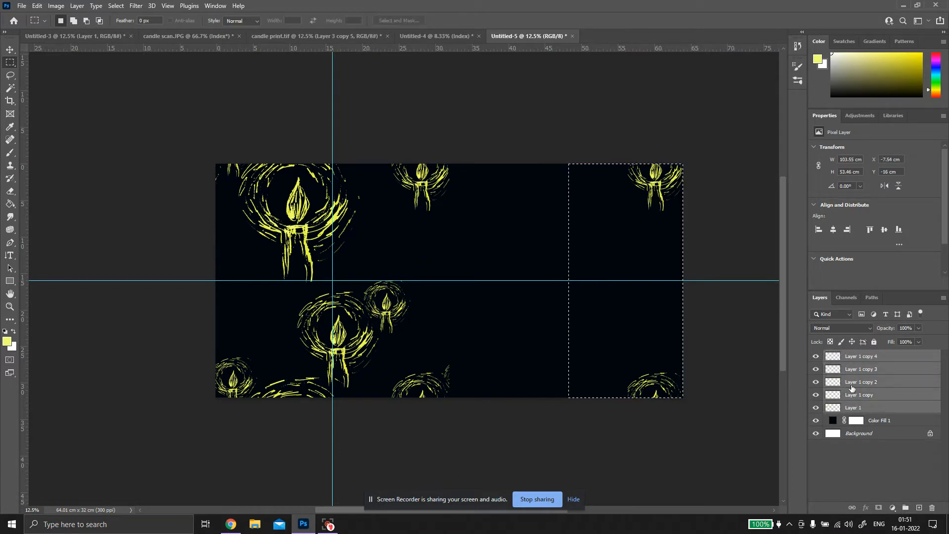
{"action": "right_click", "coordinate": [852, 388]}
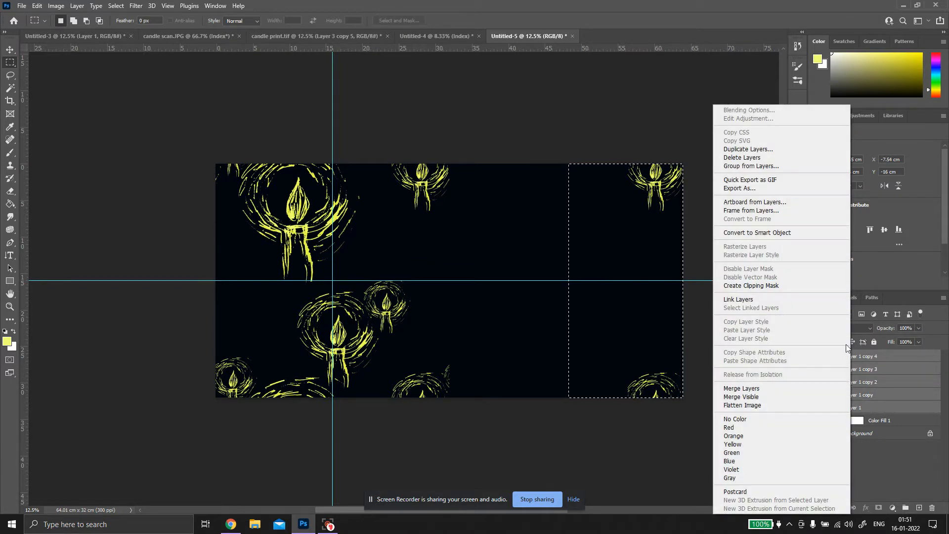
{"action": "left_click", "coordinate": [754, 397]}
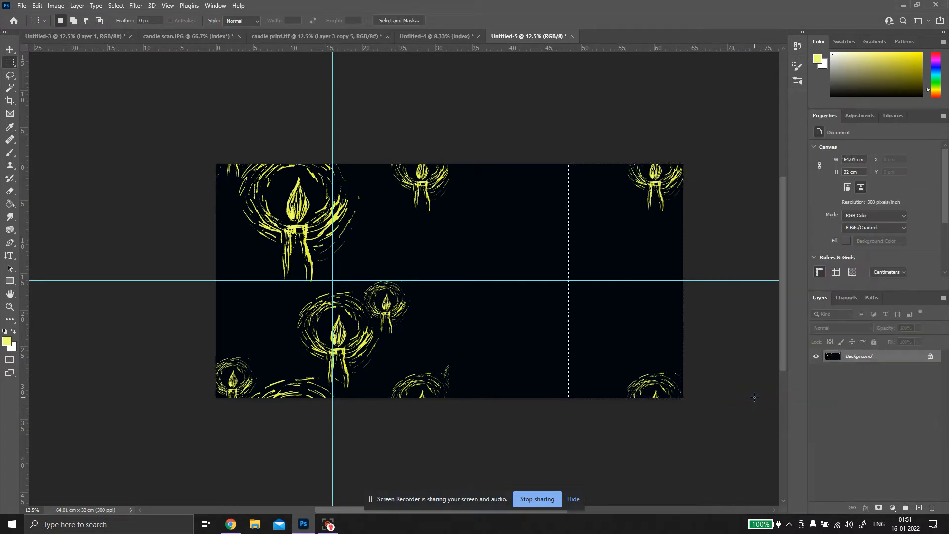
{"action": "key", "text": "ctrl+z"}
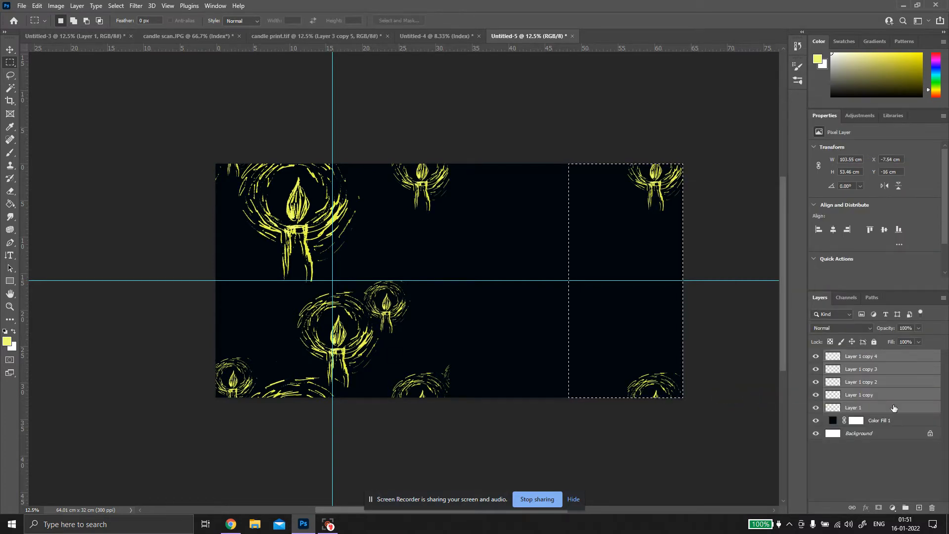
Merge the selected candle layers, delete the stray candle pieces inside the selection, and deselect
{"action": "right_click", "coordinate": [754, 397]}
{"action": "left_click", "coordinate": [783, 390]}
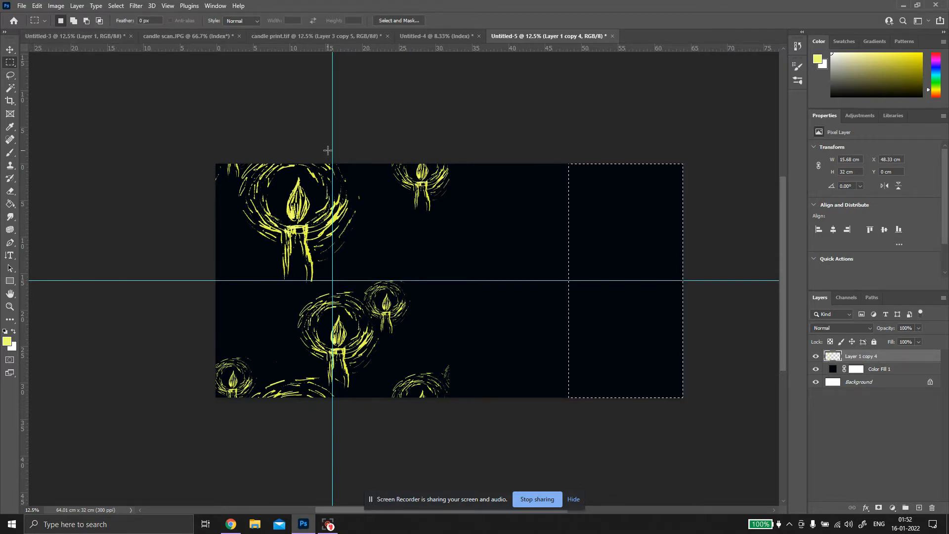
{"action": "key", "text": "ctrl+d"}
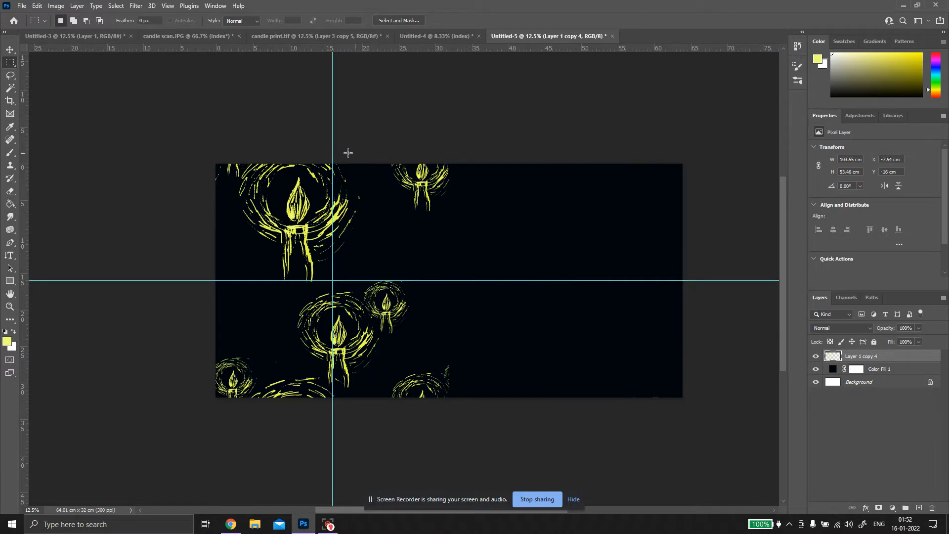
Add a vertical guide at the original tile's right edge and copy the tile's 32 × 16 cm upper half into the extension's lower half
{"action": "left_click_drag", "start_coordinate": [21, 168], "coordinate": [449, 356]}
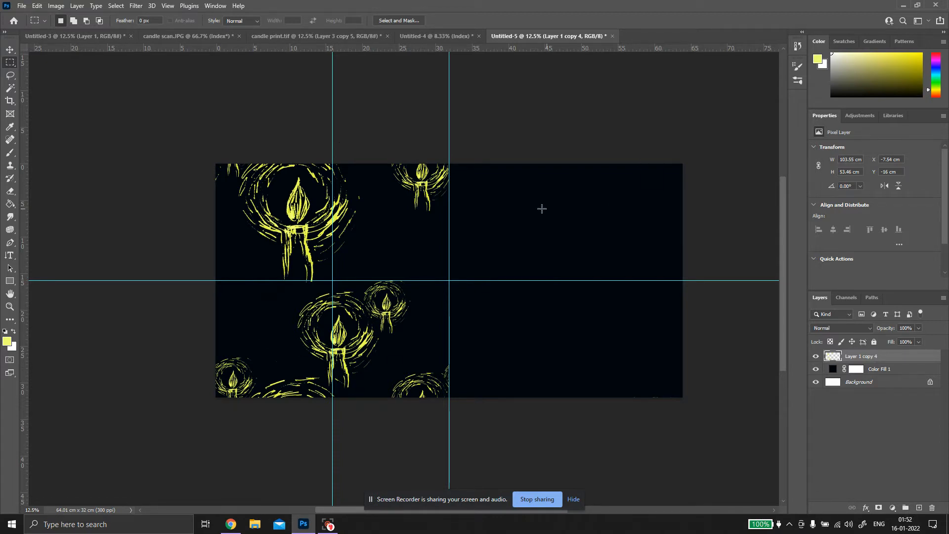
{"action": "left_click_drag", "start_coordinate": [215, 163], "coordinate": [449, 281]}
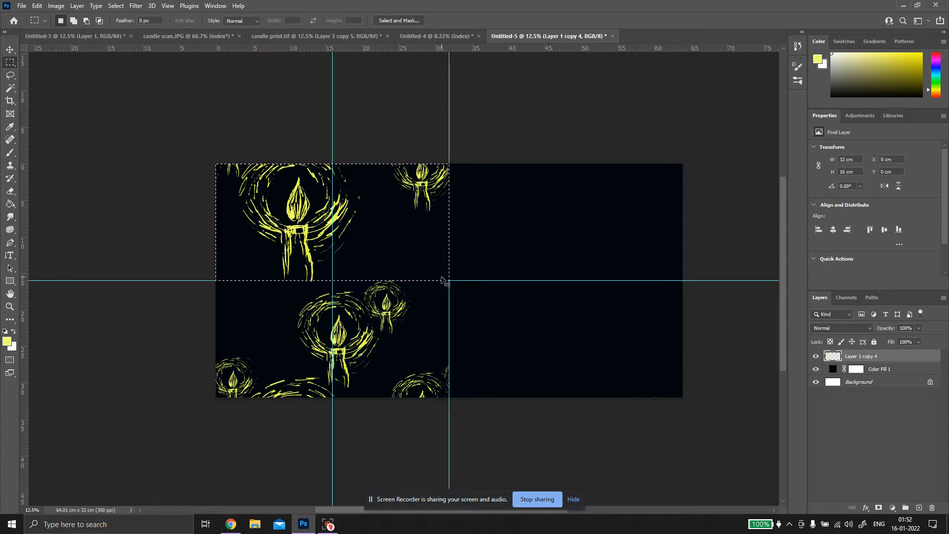
{"action": "key", "text": "ctrl+c"}
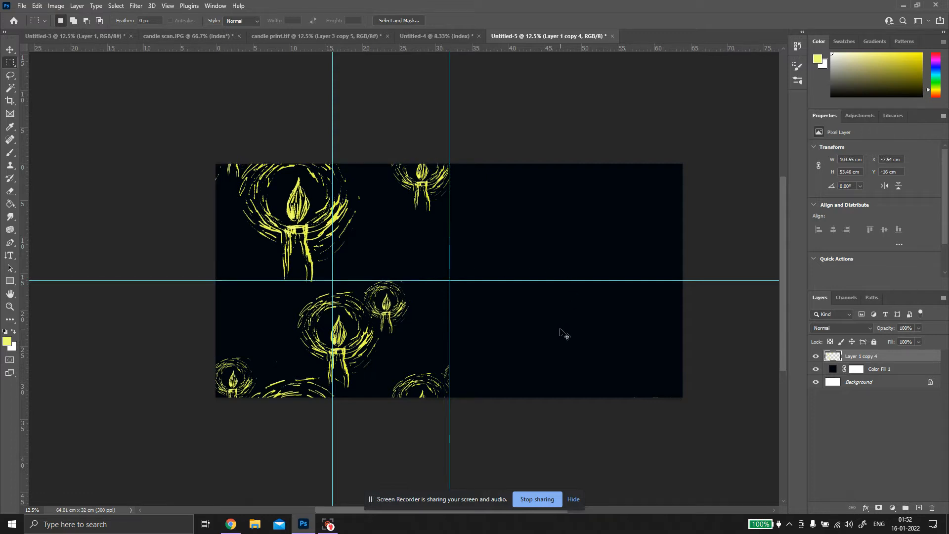
{"action": "key", "text": "ctrl+v"}
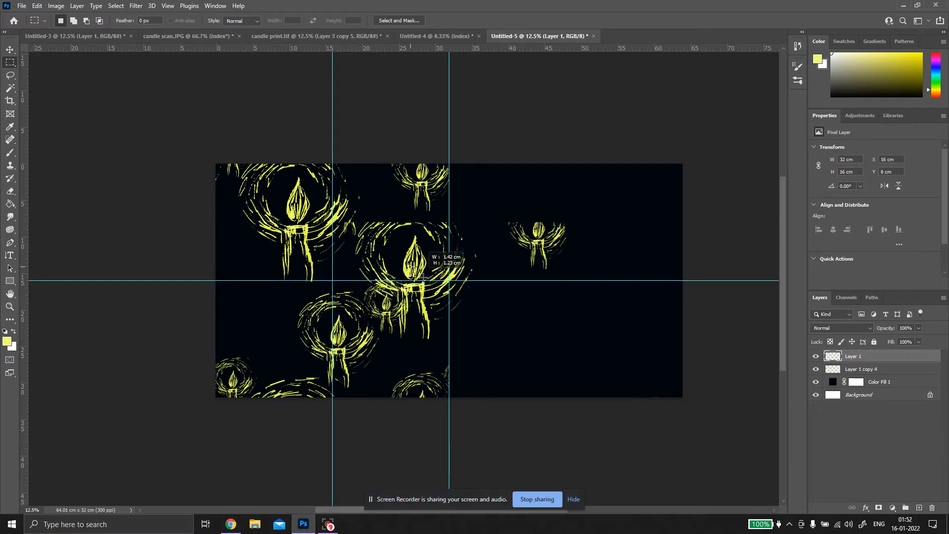
{"action": "key", "text": "v"}
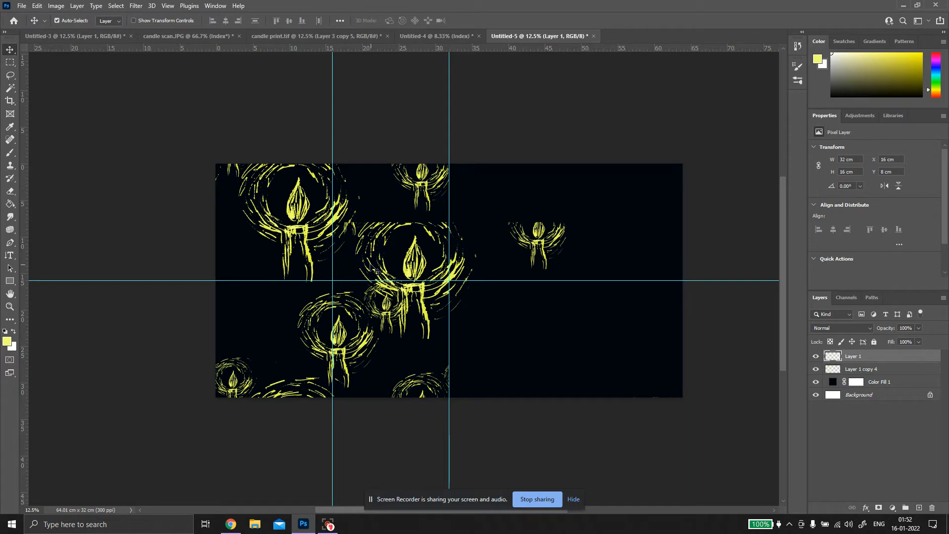
{"action": "left_click_drag", "start_coordinate": [412, 273], "coordinate": [516, 328]}
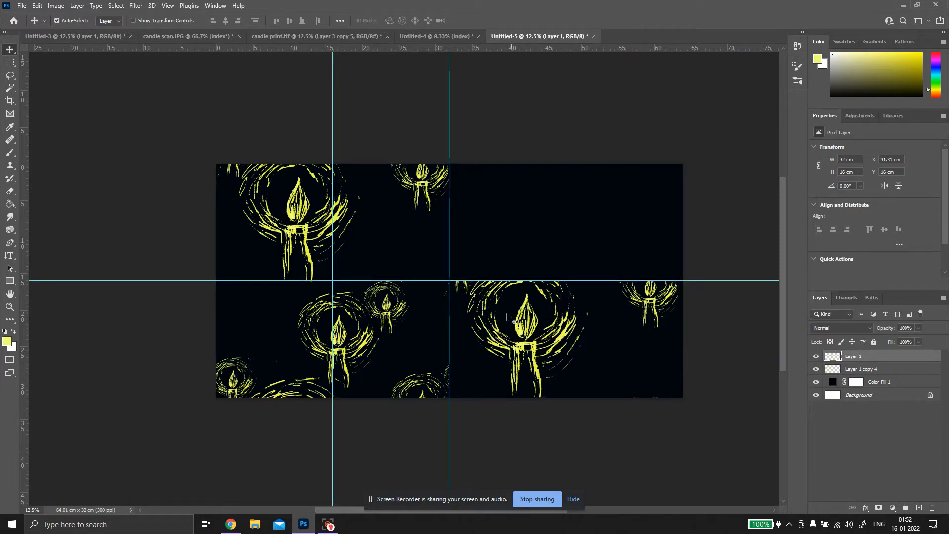
{"action": "left_click", "coordinate": [472, 247]}
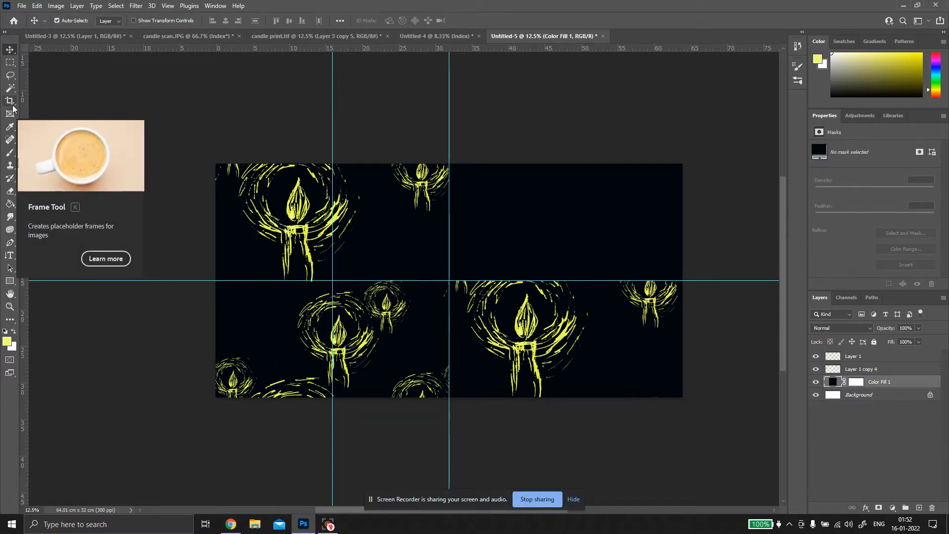
Marquee-select the lower half of the original tile between the horizontal guide and the tile's right-edge guide
{"action": "left_click", "coordinate": [10, 62]}
{"action": "left_click_drag", "start_coordinate": [216, 280], "coordinate": [448, 405]}
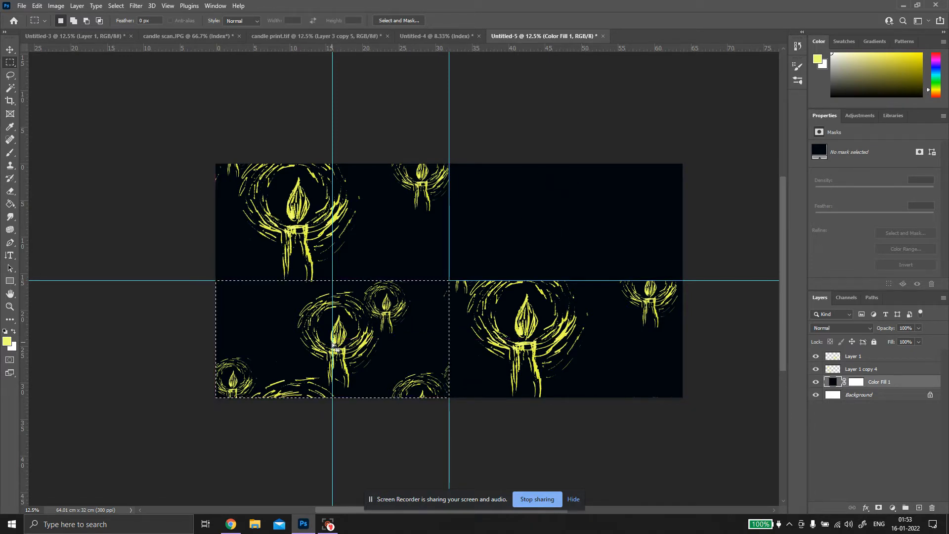
{"action": "left_click_drag", "start_coordinate": [331, 342], "coordinate": [359, 320]}
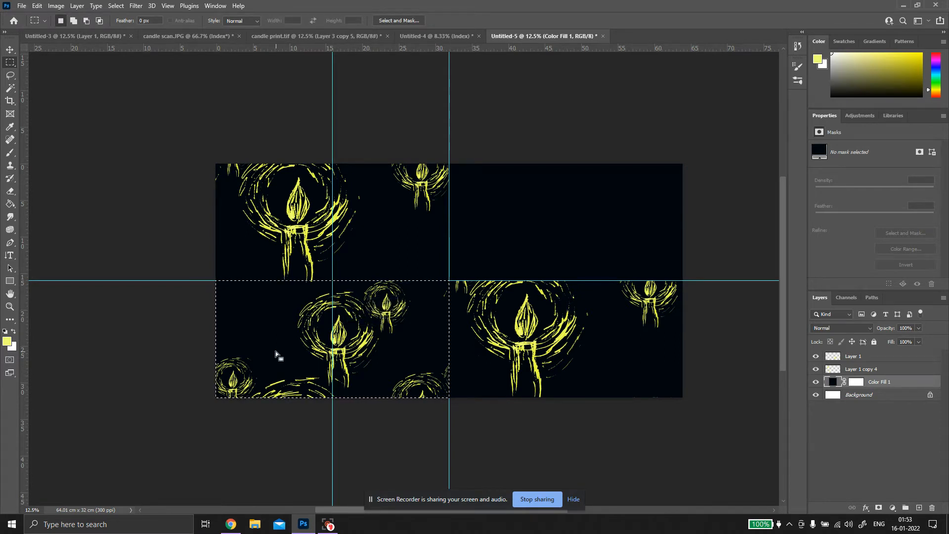
{"action": "key", "text": "v"}
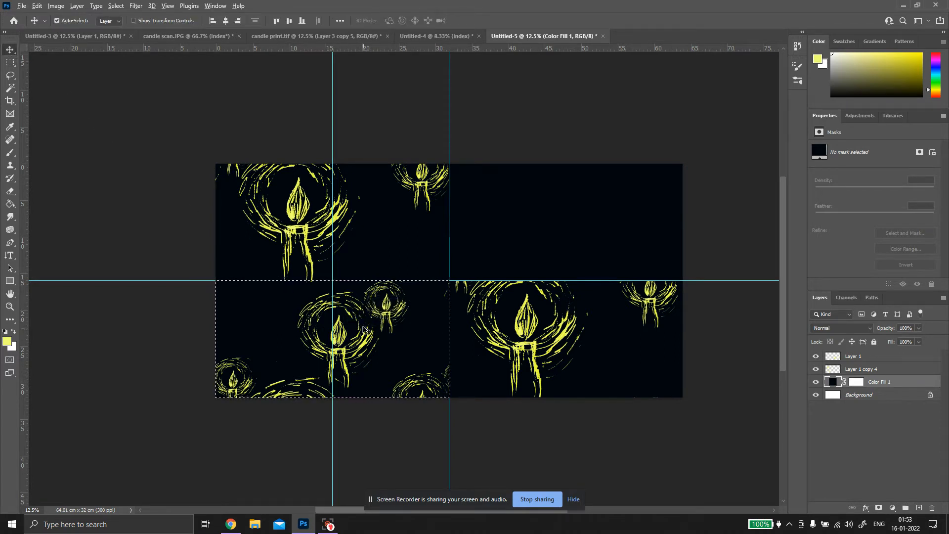
{"action": "left_click_drag", "start_coordinate": [339, 334], "coordinate": [572, 215]}
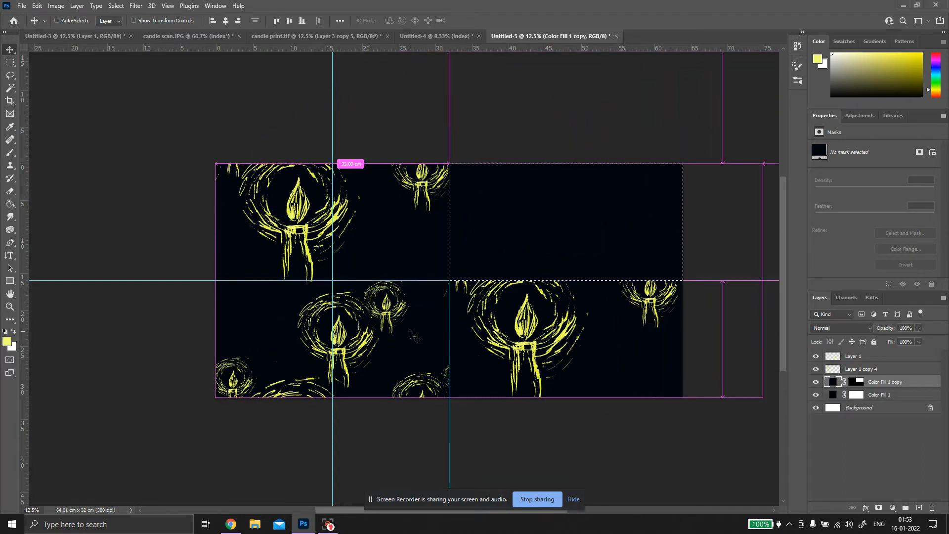
{"action": "key", "text": "ctrl+z"}
{"action": "left_click_drag", "start_coordinate": [342, 336], "coordinate": [573, 217]}
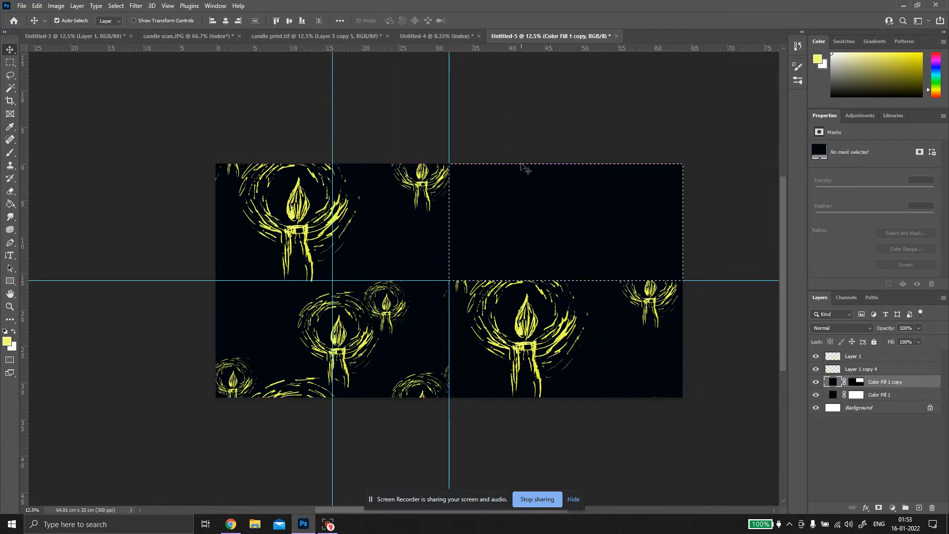
{"action": "left_click", "coordinate": [530, 138]}
{"action": "key", "text": "ctrl+z"}
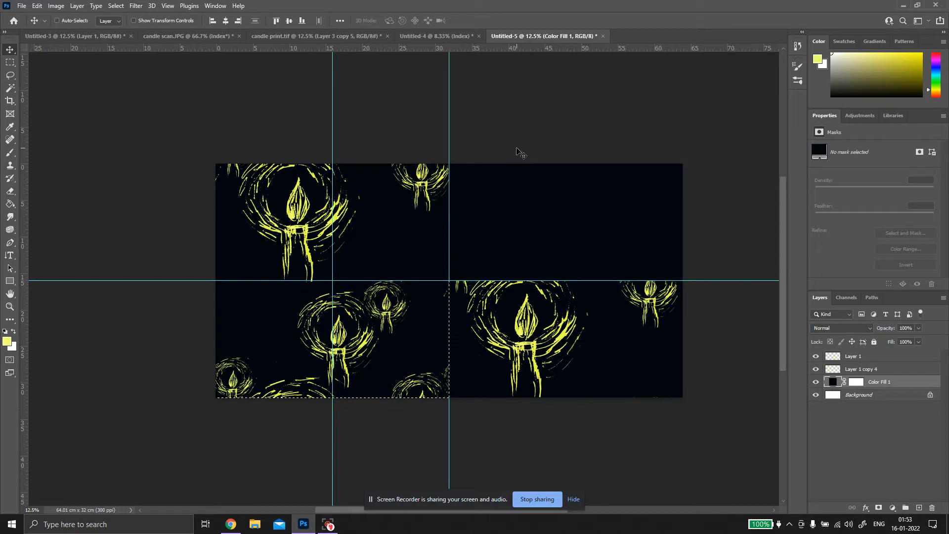
{"action": "key", "text": "ctrl+v"}
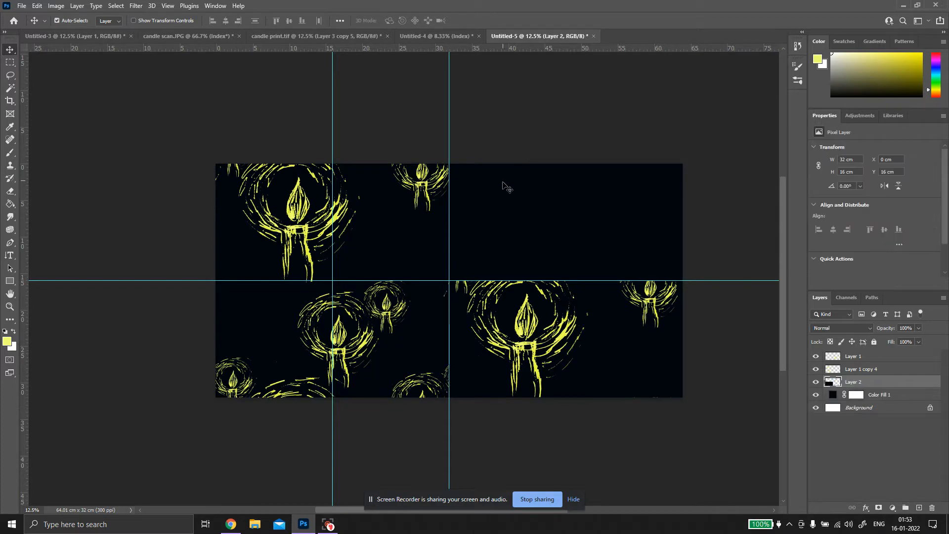
{"action": "key", "text": "ctrl+v"}
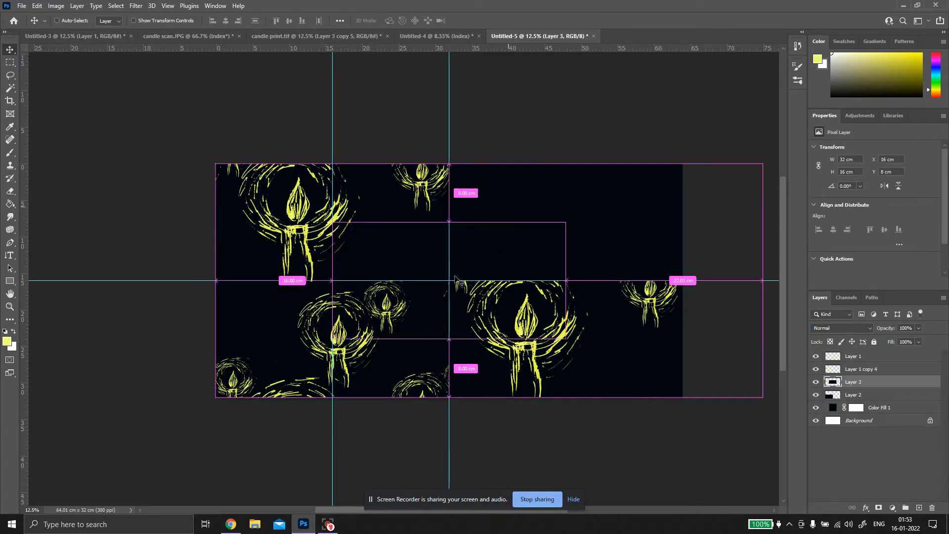
{"action": "key", "text": "ctrl+z"}
{"action": "key", "text": "ctrl+z"}
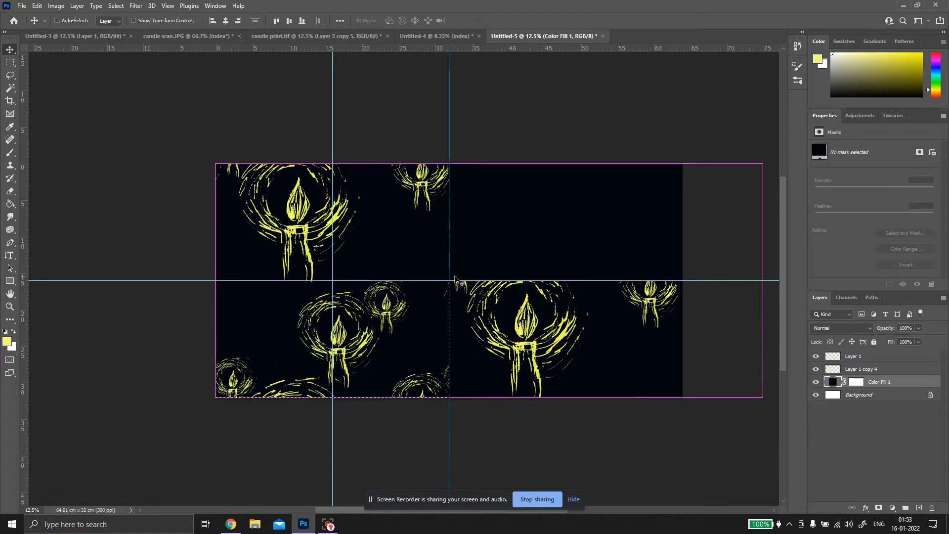
Copy the selected lower half of the tile from Layer 1 copy 4 onto its own layer and check it by toggling layer visibility
{"action": "left_click", "coordinate": [842, 368]}
{"action": "left_click", "coordinate": [816, 369]}
{"action": "left_click", "coordinate": [816, 370]}
{"action": "key", "text": "ctrl+c"}
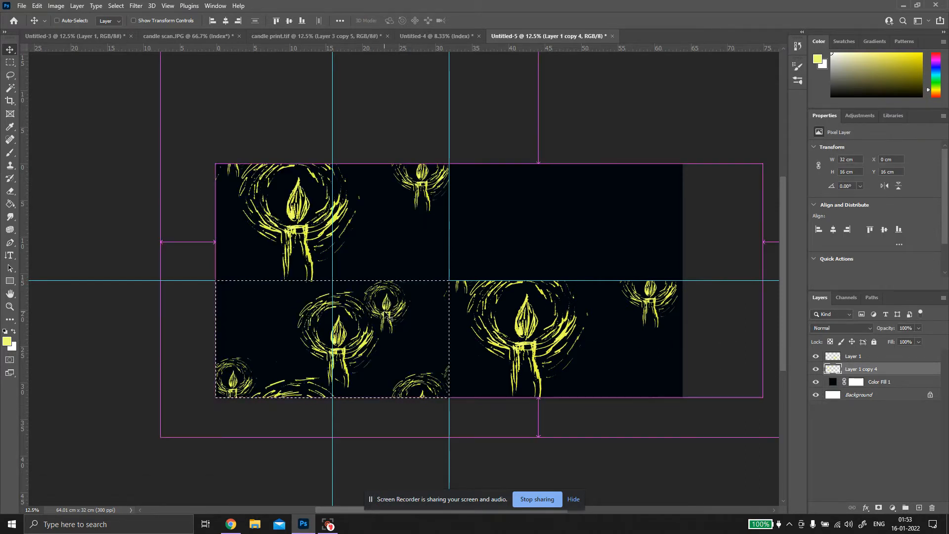
{"action": "key", "text": "ctrl+v"}
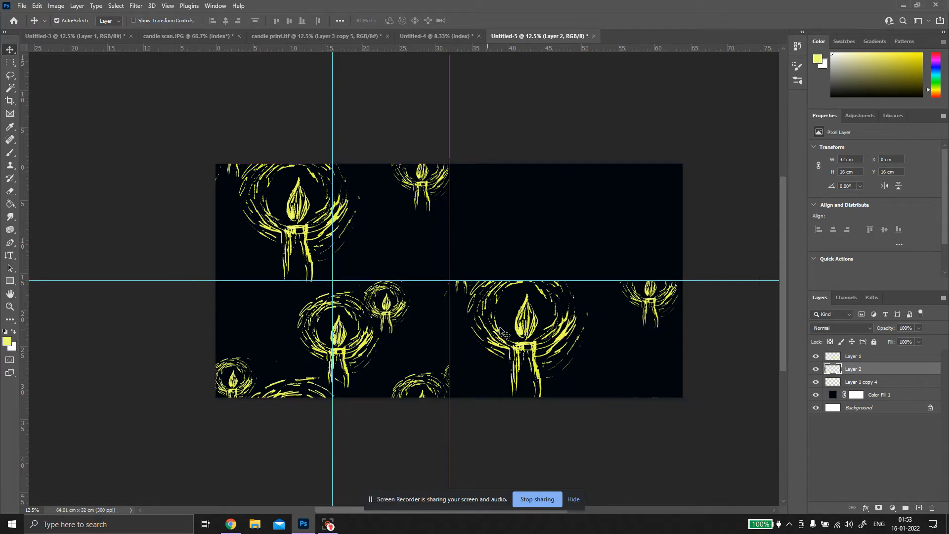
{"action": "left_click", "coordinate": [816, 369]}
{"action": "left_click", "coordinate": [816, 382]}
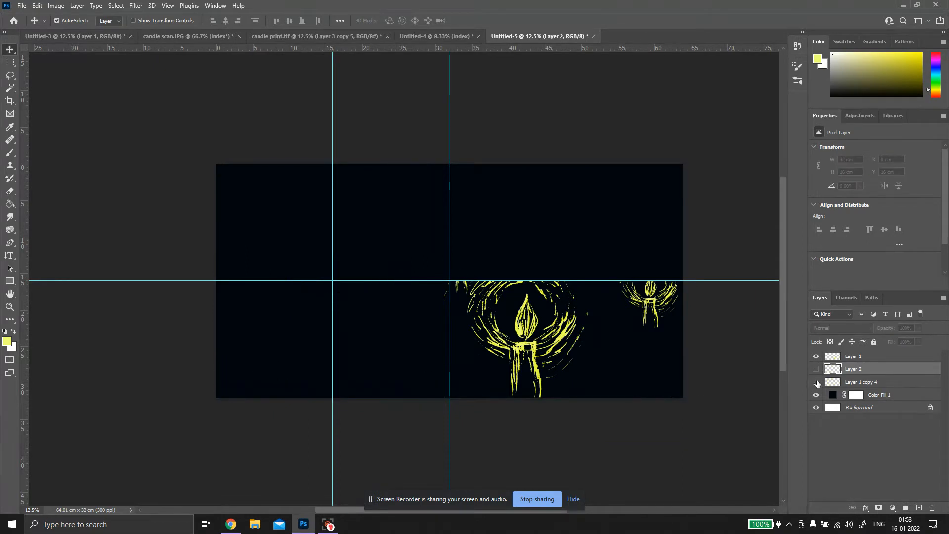
{"action": "left_click", "coordinate": [816, 382]}
{"action": "left_click", "coordinate": [816, 369]}
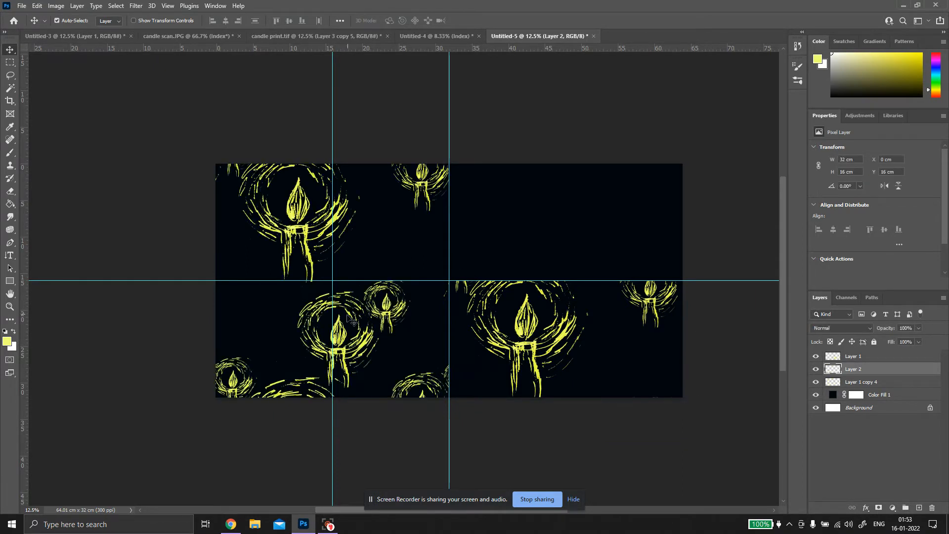
Move the copied 32 × 16 cm lower half into the upper half of the canvas extension
{"action": "left_click", "coordinate": [348, 341]}
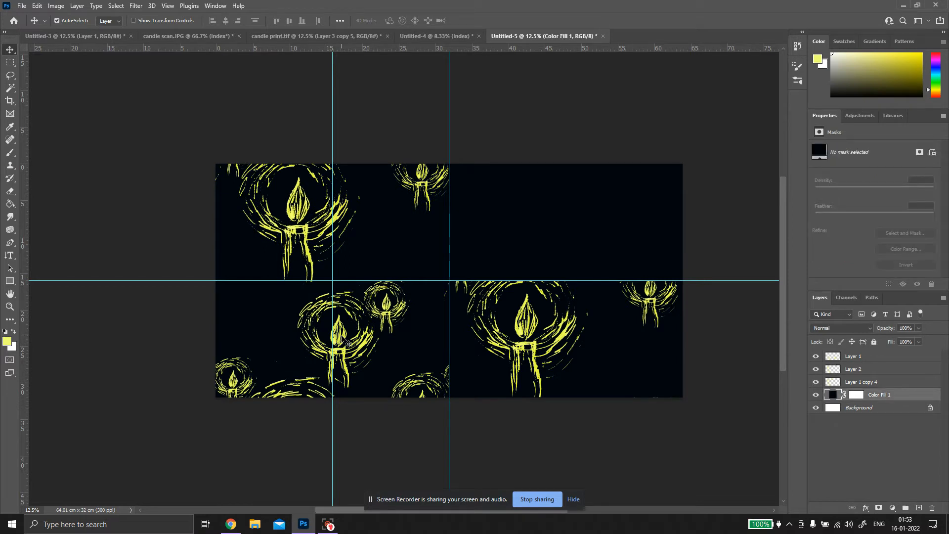
{"action": "left_click", "coordinate": [341, 352]}
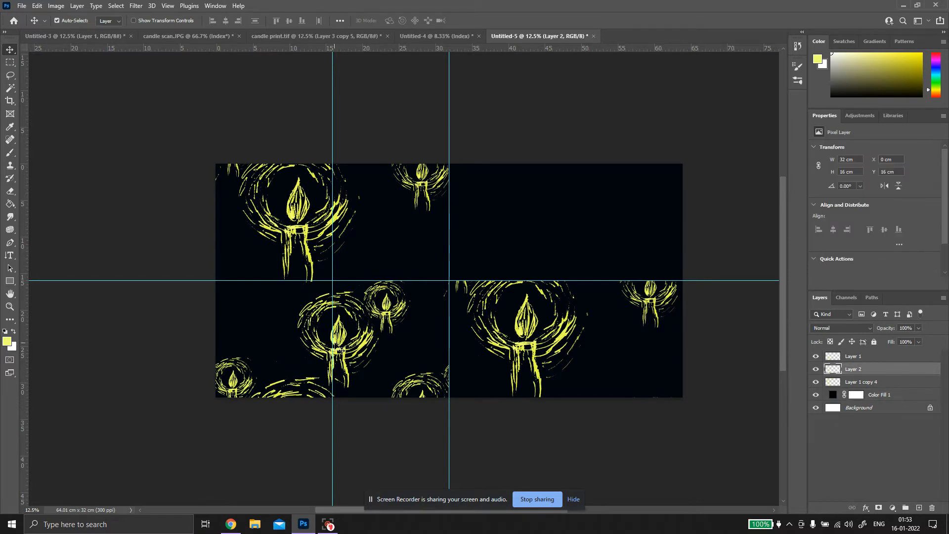
{"action": "left_click", "coordinate": [342, 350]}
{"action": "left_click", "coordinate": [343, 349]}
{"action": "left_click_drag", "start_coordinate": [339, 341], "coordinate": [571, 230]}
{"action": "left_click", "coordinate": [712, 173]}
Shift the candle artwork in the extension's lower half slightly so it lines up with the half above it
{"action": "left_click", "coordinate": [530, 331]}
{"action": "left_click", "coordinate": [524, 331]}
{"action": "left_click_drag", "start_coordinate": [521, 331], "coordinate": [526, 333]}
{"action": "left_click", "coordinate": [709, 267]}
{"action": "scroll", "coordinate": [599, 362], "scroll_direction": "down", "scroll_amount": 1}
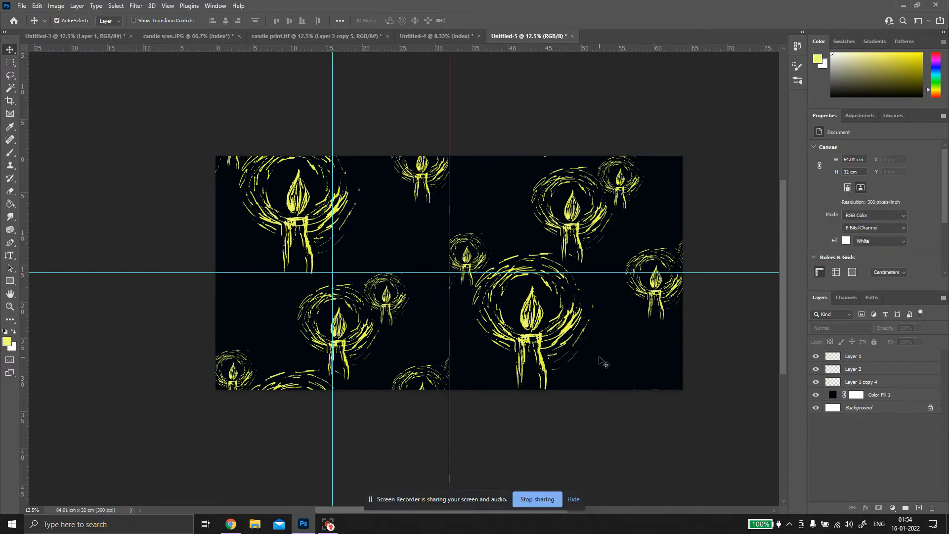
{"action": "scroll", "coordinate": [599, 362], "scroll_direction": "up", "scroll_amount": 2}
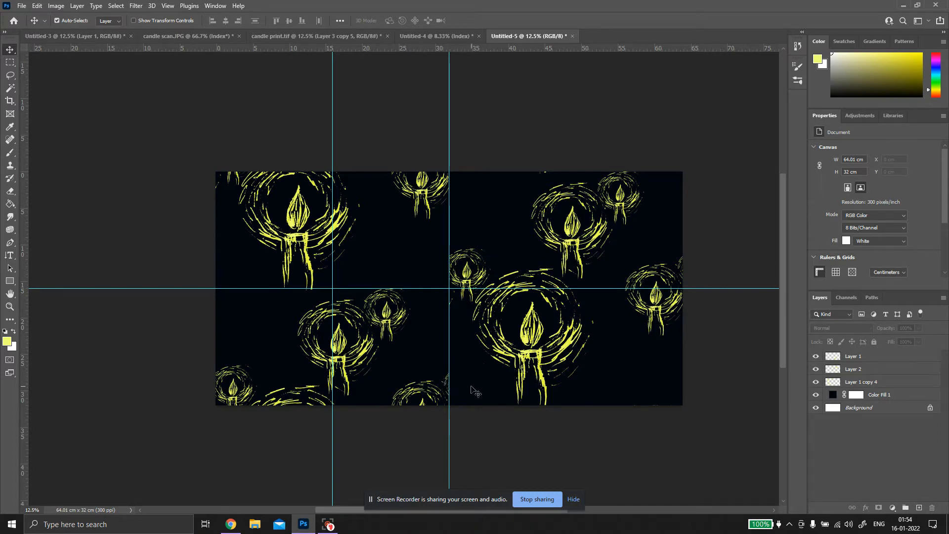
Turn on Pattern Preview for the half-drop tile
{"action": "left_click", "coordinate": [168, 6]}
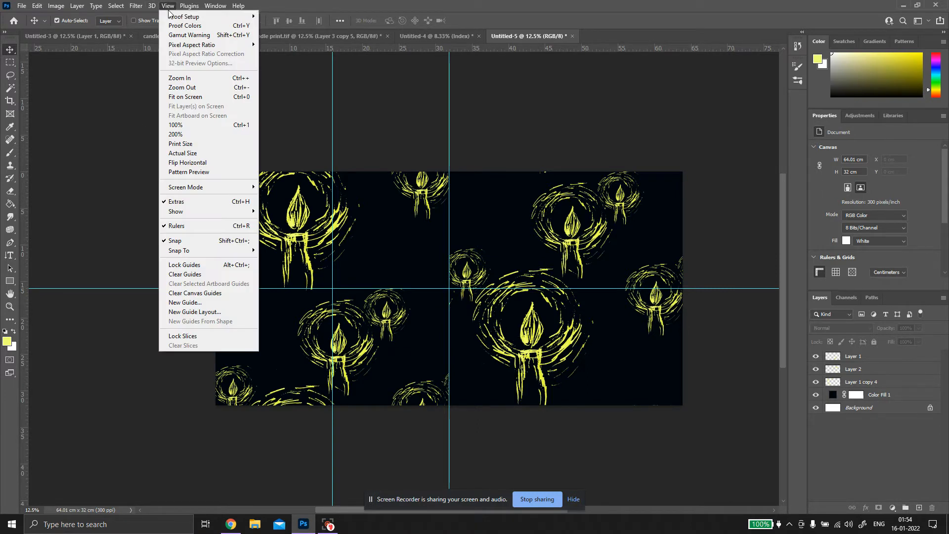
{"action": "left_click", "coordinate": [193, 170]}
{"action": "left_click", "coordinate": [433, 204]}
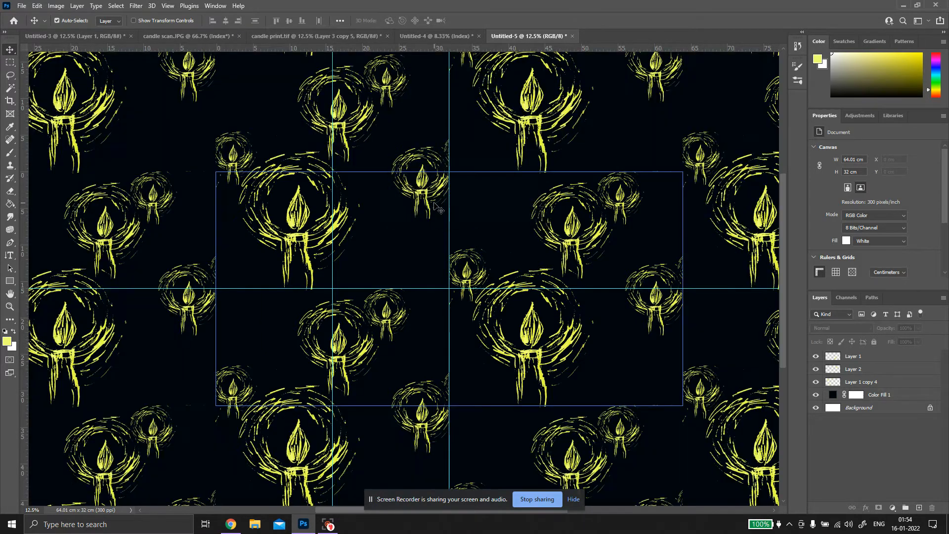
Examine the repeating candle pattern at several zoom levels for broken motifs and cut-off strokes along the tile edges
{"action": "scroll", "coordinate": [644, 185], "scroll_direction": "up", "scroll_amount": 5}
{"action": "key", "text": "ctrl+minus"}
{"action": "key", "text": "ctrl+minus"}
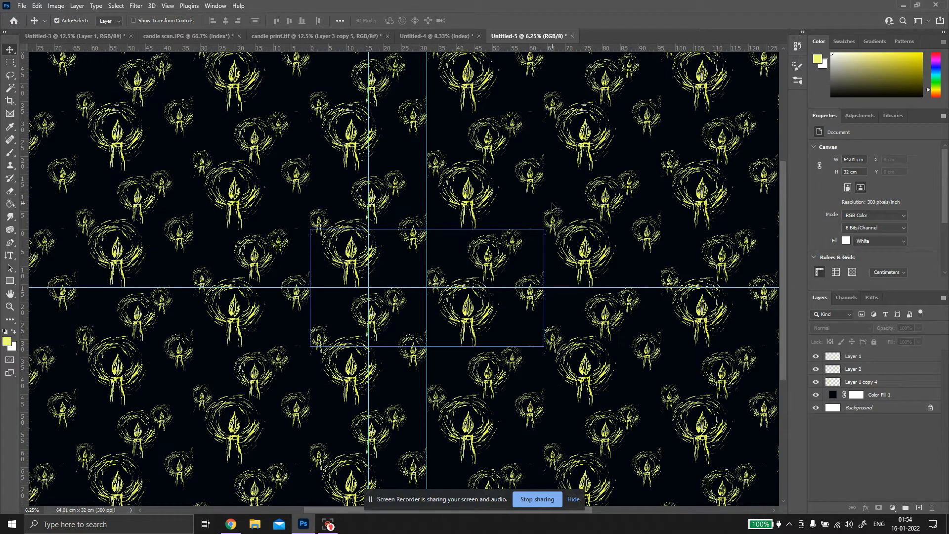
{"action": "scroll", "coordinate": [552, 206], "scroll_direction": "up", "scroll_amount": 4}
{"action": "scroll", "coordinate": [552, 207], "scroll_direction": "down", "scroll_amount": 1}
{"action": "scroll", "coordinate": [552, 207], "scroll_direction": "down", "scroll_amount": 1}
{"action": "scroll", "coordinate": [552, 207], "scroll_direction": "up", "scroll_amount": 1}
{"action": "scroll", "coordinate": [552, 207], "scroll_direction": "down", "scroll_amount": 1}
{"action": "scroll", "coordinate": [552, 206], "scroll_direction": "up", "scroll_amount": 1}
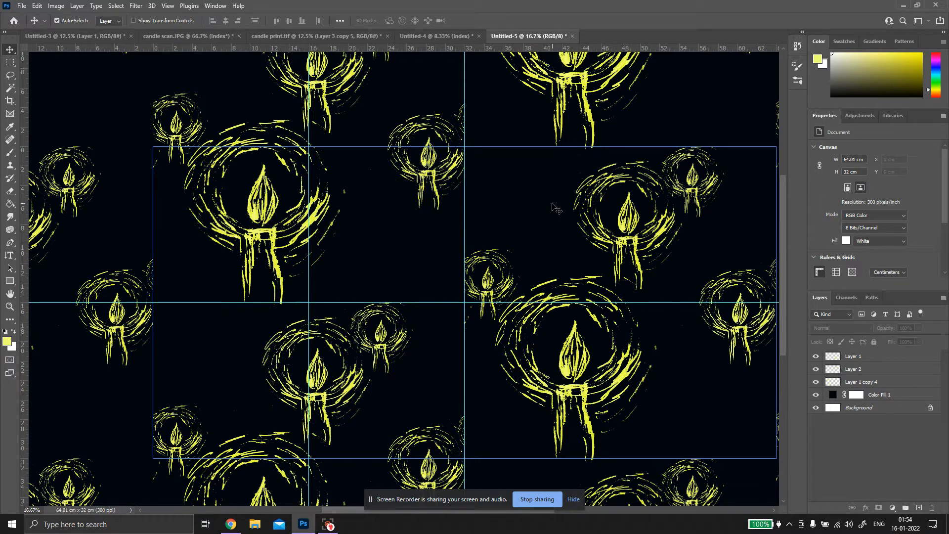
{"action": "scroll", "coordinate": [552, 207], "scroll_direction": "down", "scroll_amount": 3}
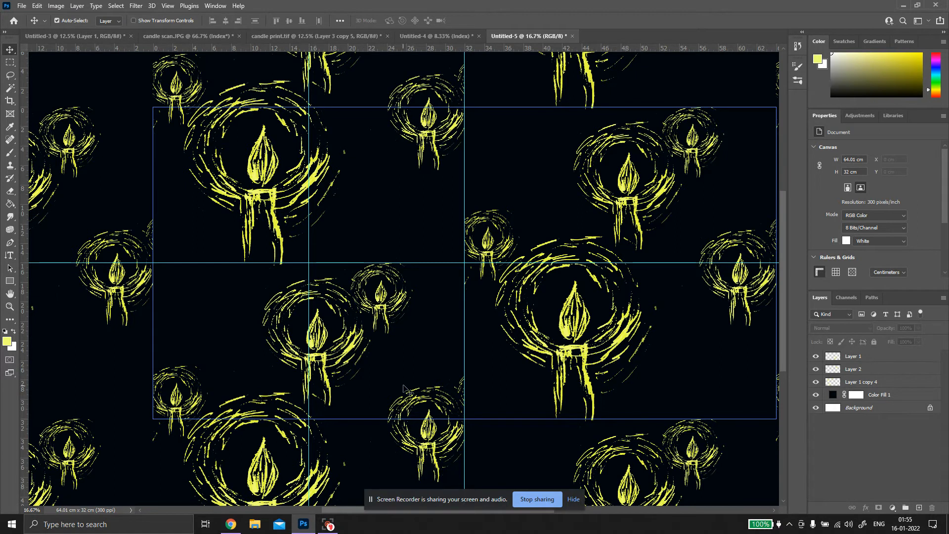
{"action": "scroll", "coordinate": [447, 376], "scroll_direction": "down", "scroll_amount": 2}
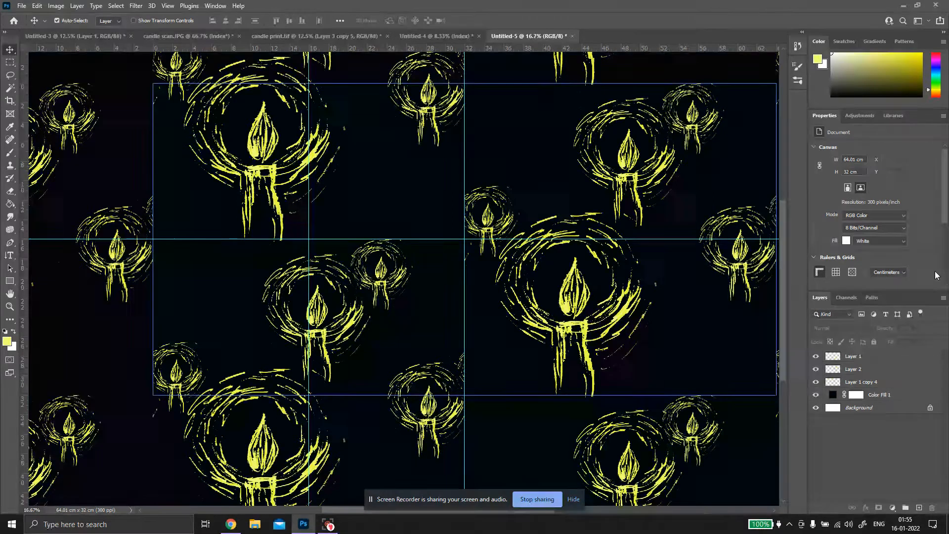
Merge Layer 1 and Layer 2 down into Layer 1 copy 4
{"action": "right_click", "coordinate": [865, 356]}
{"action": "left_click", "coordinate": [802, 388]}
{"action": "right_click", "coordinate": [861, 354]}
{"action": "left_click", "coordinate": [791, 388]}
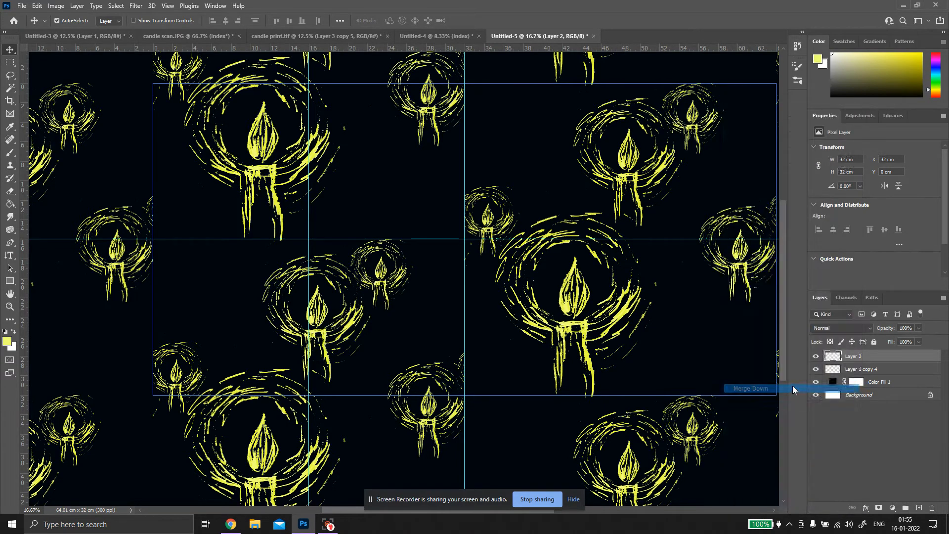
{"action": "scroll", "coordinate": [534, 397], "scroll_direction": "up", "scroll_amount": 5}
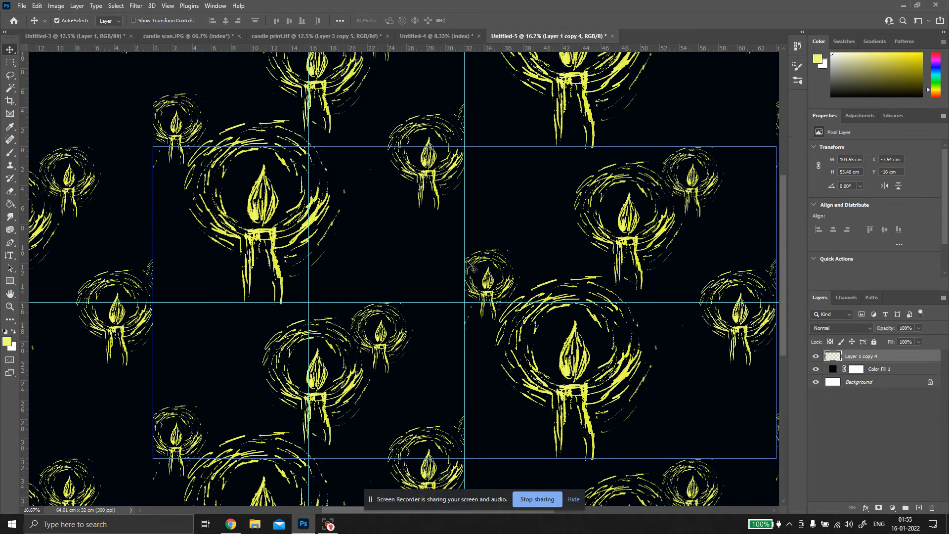
Turn off Pattern Preview and lasso the stray halo fragment on the middle vertical guide near the canvas's lower edge, about 3 × 7.5 cm
{"action": "left_click", "coordinate": [168, 6]}
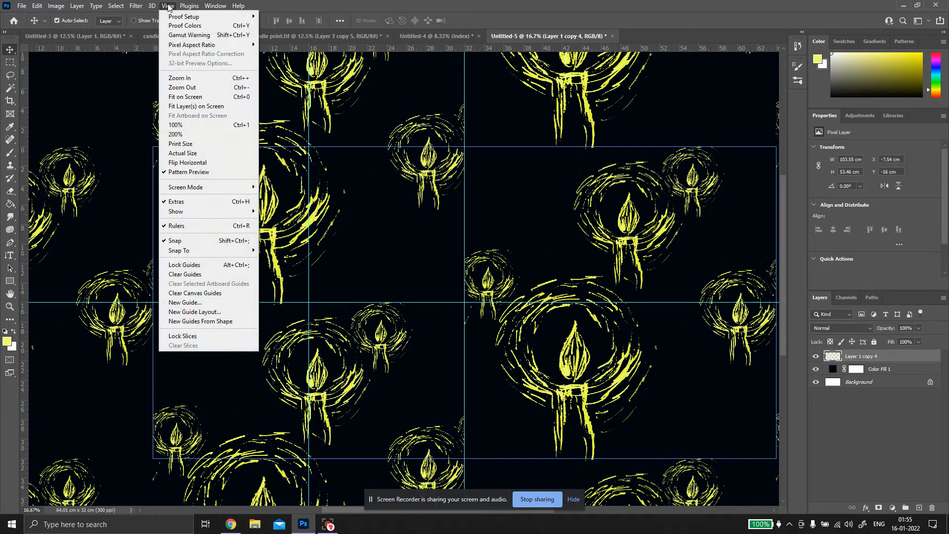
{"action": "left_click", "coordinate": [195, 172]}
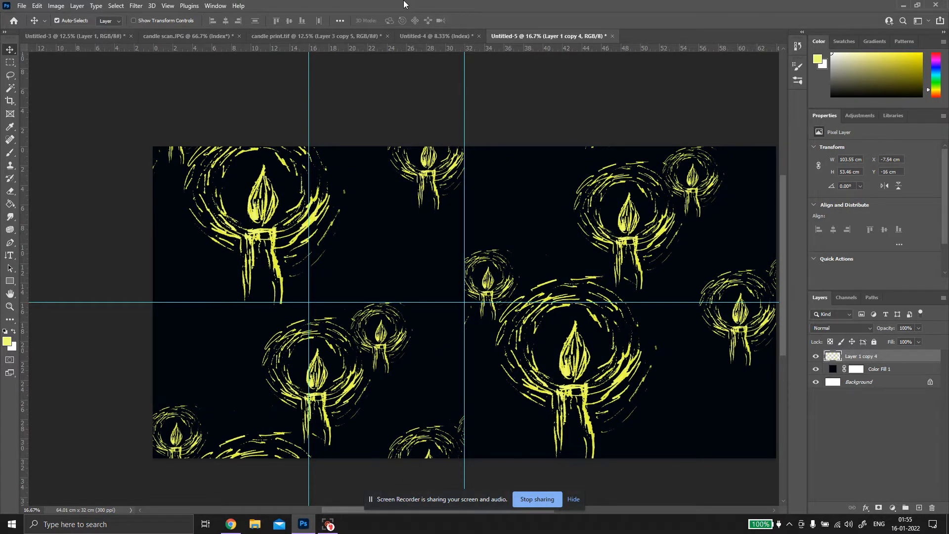
{"action": "left_click", "coordinate": [8, 77]}
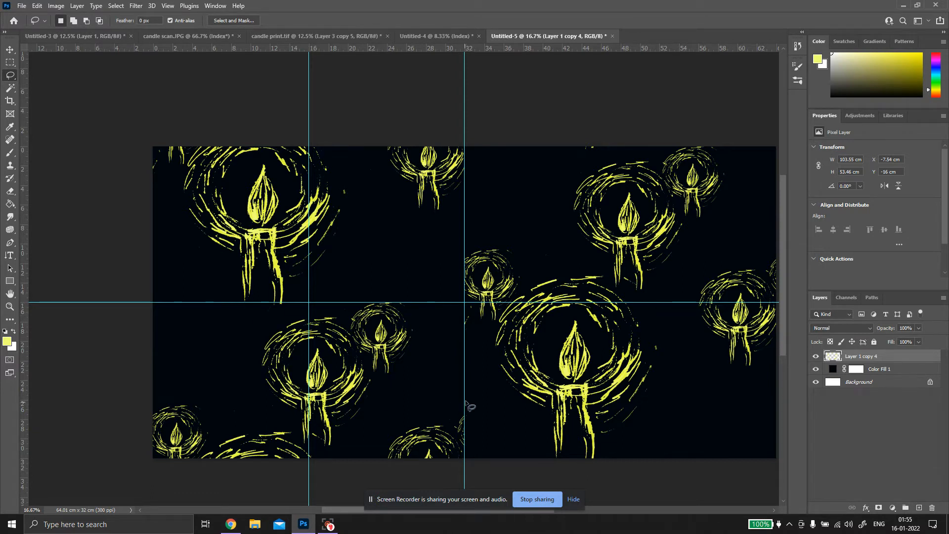
{"action": "mouse_move", "coordinate": [466, 391]}
{"action": "left_mouse_down"}
{"action": "mouse_move", "coordinate": [452, 414]}
{"action": "mouse_move", "coordinate": [463, 458]}
{"action": "mouse_move", "coordinate": [479, 447]}
{"action": "mouse_move", "coordinate": [479, 411]}
{"action": "mouse_move", "coordinate": [466, 388]}
{"action": "left_mouse_up"}
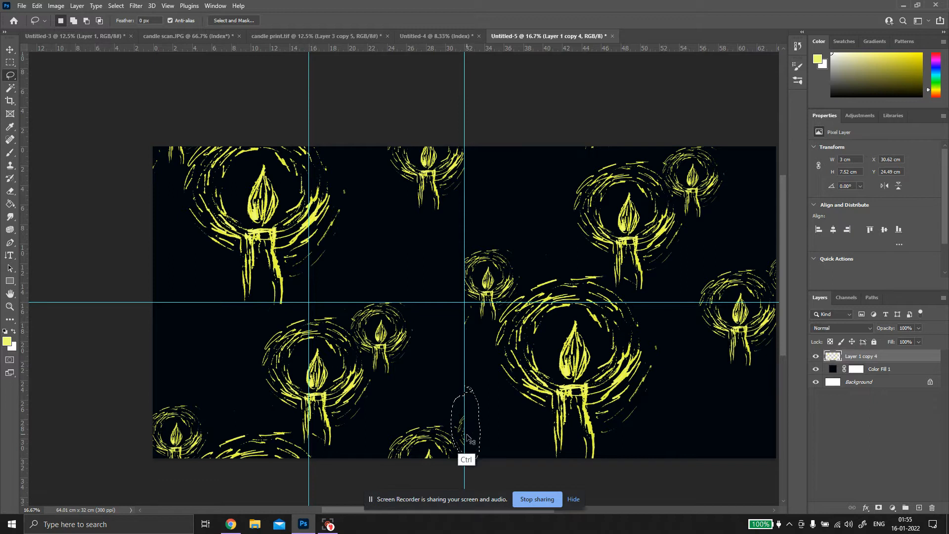
{"action": "key", "text": "ctrl+j"}
{"action": "left_click_drag", "start_coordinate": [464, 434], "coordinate": [466, 420]}
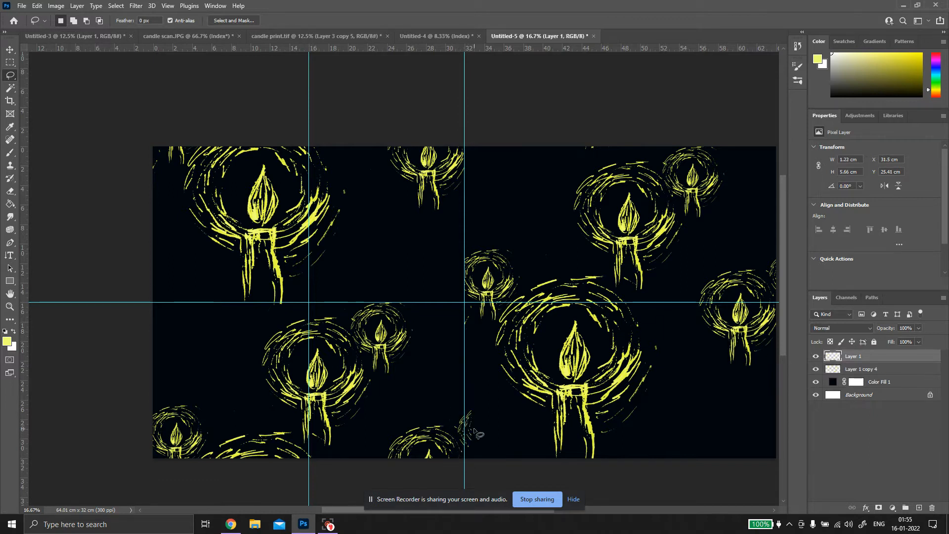
{"action": "key", "text": "ctrl+z"}
{"action": "key", "text": "ctrl+z"}
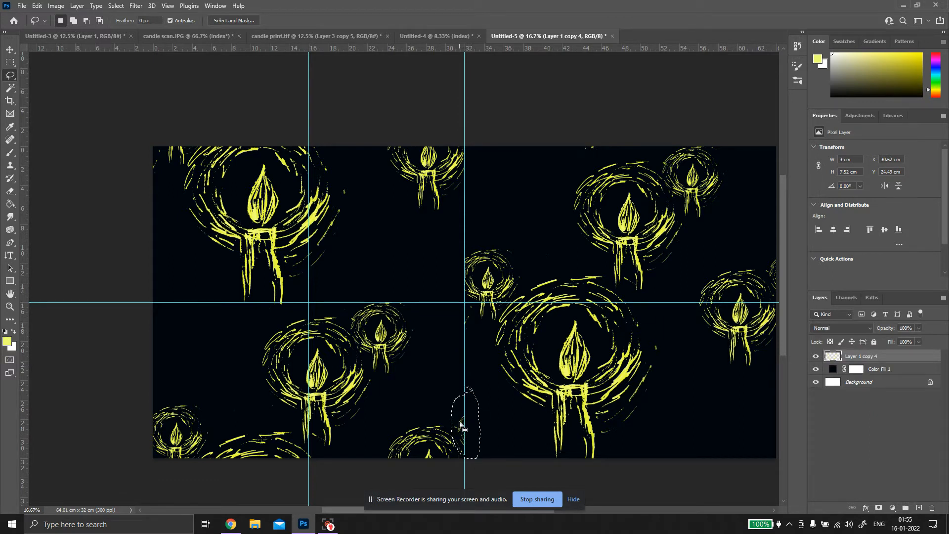
Move the lassoed halo fragment up to the cut-off side of the small candle on the middle vertical guide
{"action": "key", "text": "v"}
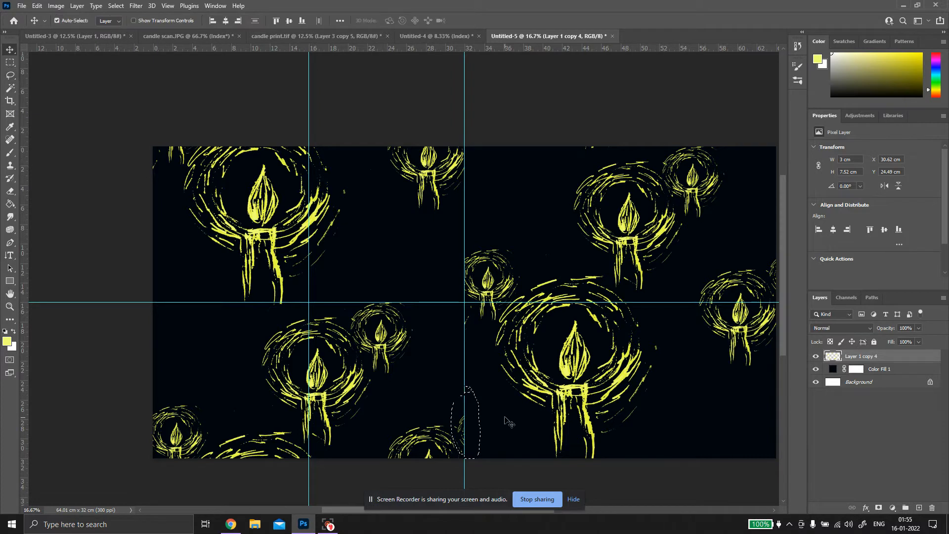
{"action": "mouse_move", "coordinate": [461, 423]}
{"action": "left_mouse_down"}
{"action": "mouse_move", "coordinate": [439, 281]}
{"action": "mouse_move", "coordinate": [459, 270]}
{"action": "left_mouse_up"}
{"action": "left_click", "coordinate": [512, 230]}
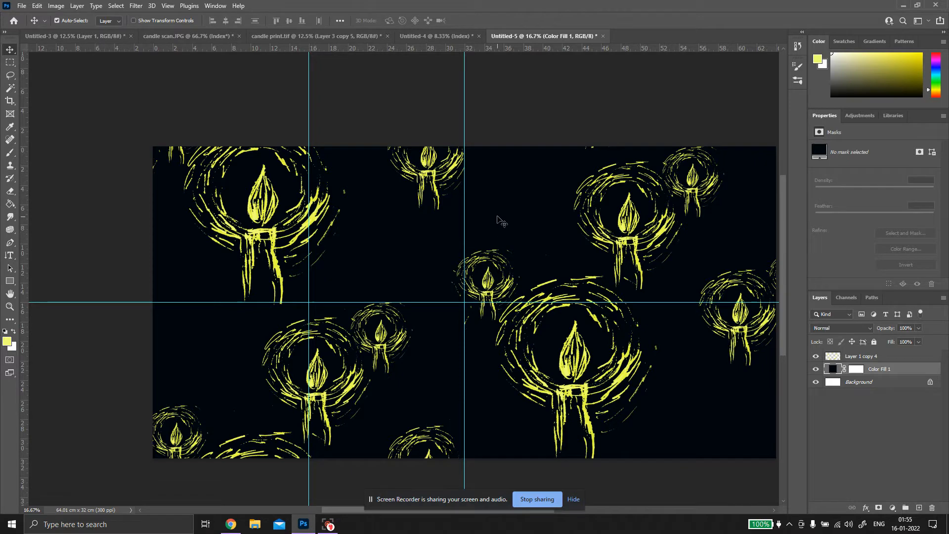
Try to nudge the halo artwork around the small candle into closer alignment
{"action": "key", "text": "ctrl+plus"}
{"action": "key", "text": "ctrl+plus"}
{"action": "key", "text": "ctrl+plus"}
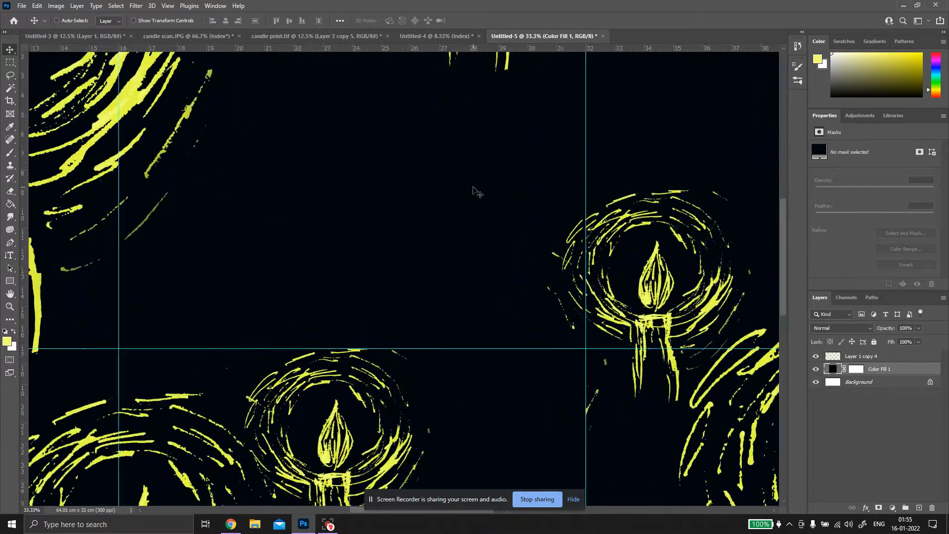
{"action": "scroll", "coordinate": [474, 190], "scroll_direction": "right", "scroll_amount": 5}
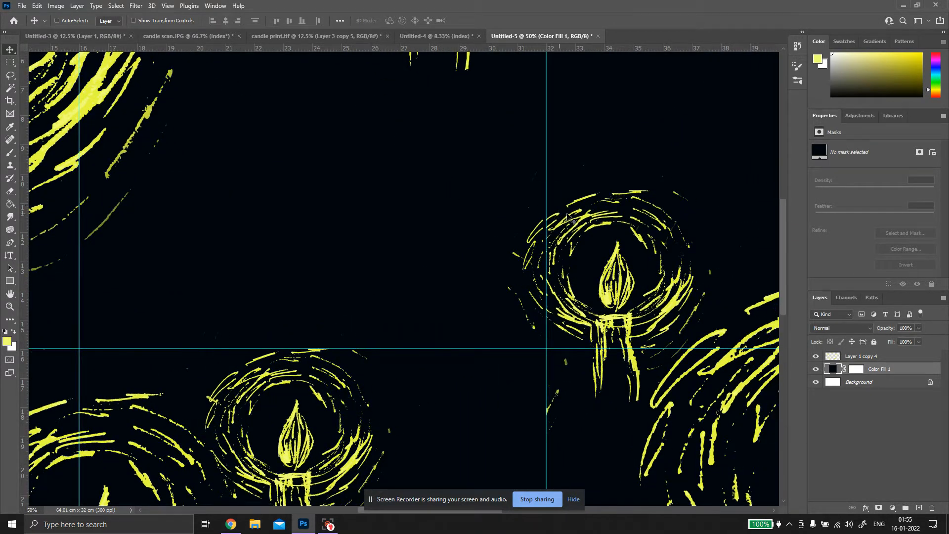
{"action": "scroll", "coordinate": [570, 218], "scroll_direction": "right", "scroll_amount": 3}
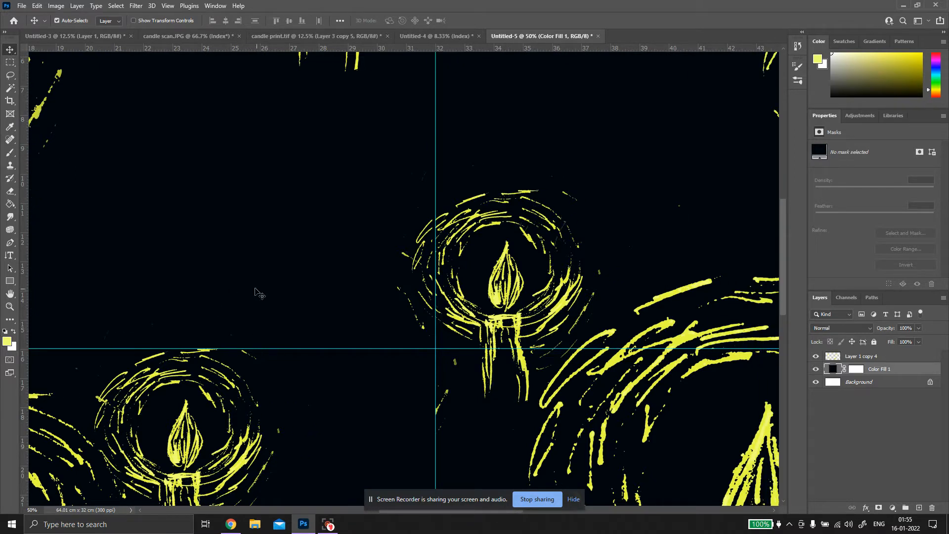
{"action": "left_click_drag", "start_coordinate": [425, 240], "coordinate": [428, 245]}
{"action": "key", "text": "ctrl+z"}
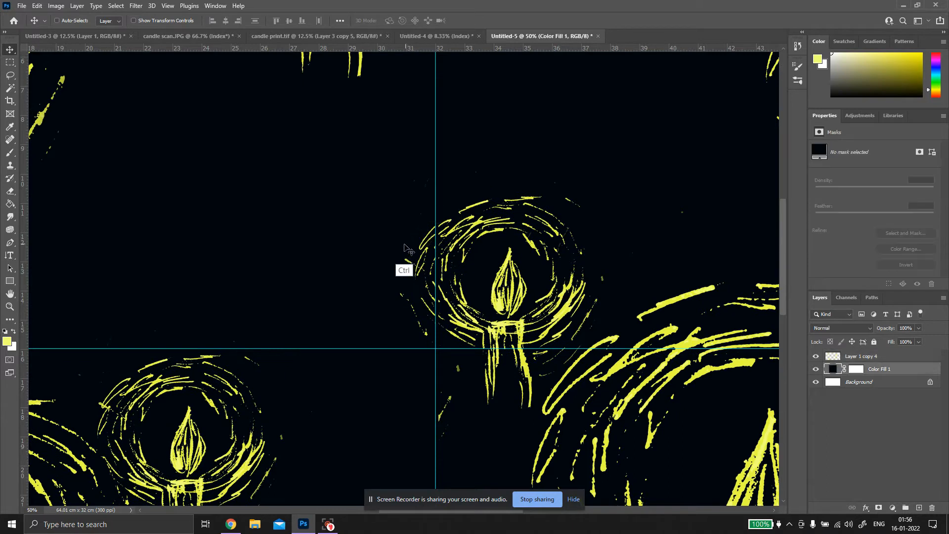
Undo the halo fragment's placement and paste the fragment onto a new layer above Layer 1 copy 4
{"action": "key", "text": "ctrl+z"}
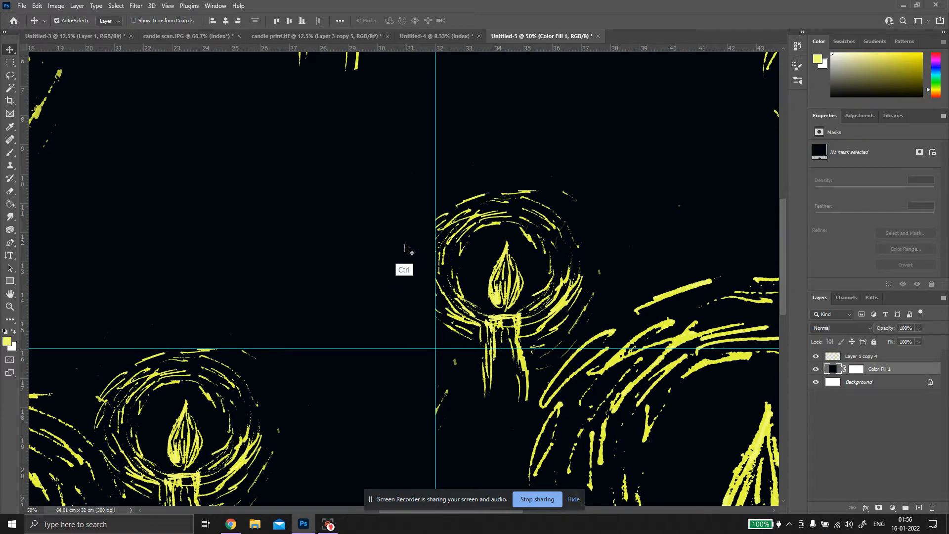
{"action": "key", "text": "ctrl+z"}
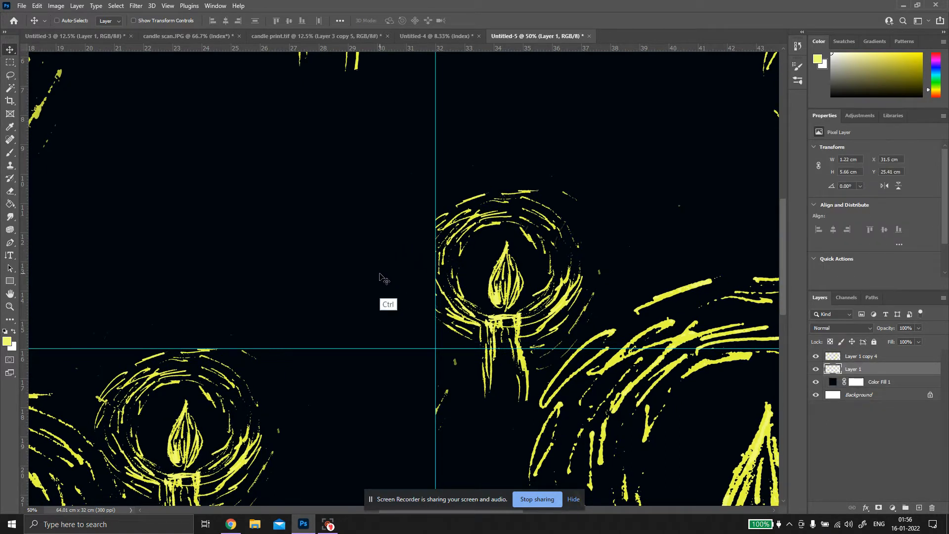
{"action": "key", "text": "ctrl+z"}
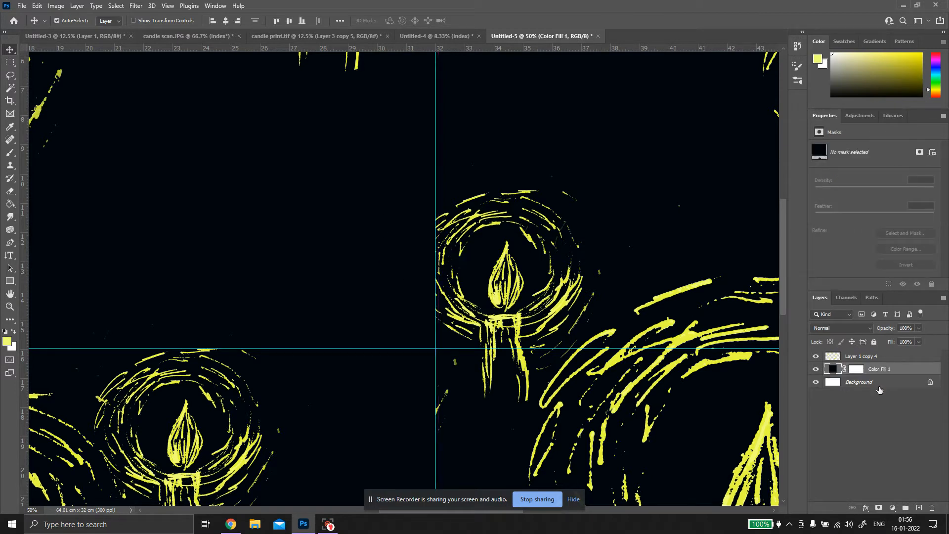
{"action": "left_click", "coordinate": [866, 358]}
{"action": "left_click", "coordinate": [918, 510]}
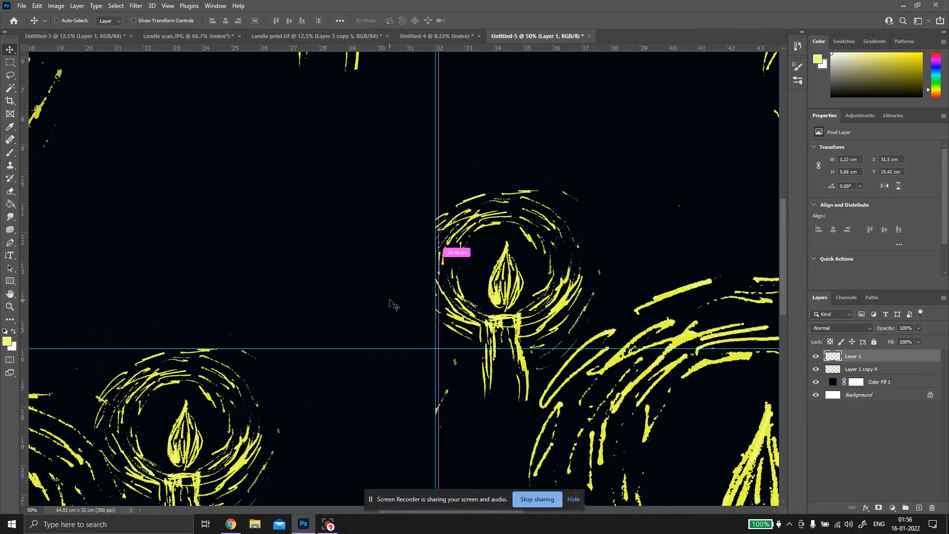
{"action": "key", "text": "ctrl+minus"}
{"action": "key", "text": "ctrl+minus"}
{"action": "key", "text": "ctrl+minus"}
{"action": "key", "text": "ctrl+minus"}
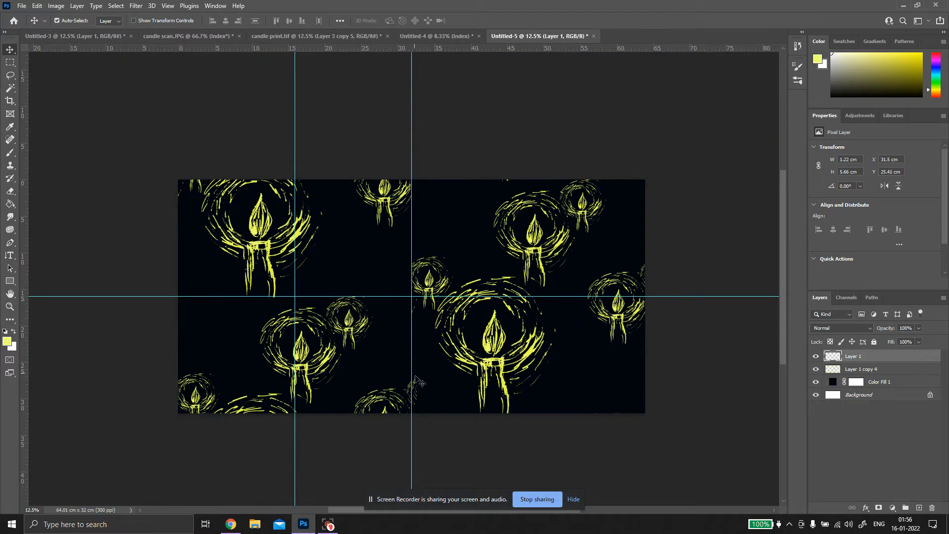
{"action": "left_click_drag", "start_coordinate": [417, 388], "coordinate": [410, 377]}
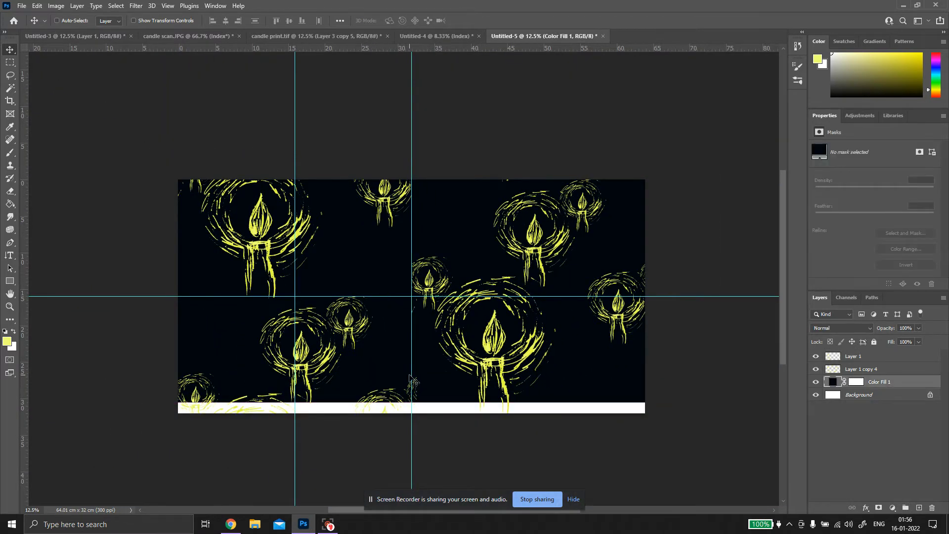
{"action": "key", "text": "ctrl+z"}
{"action": "key", "text": "ctrl+z"}
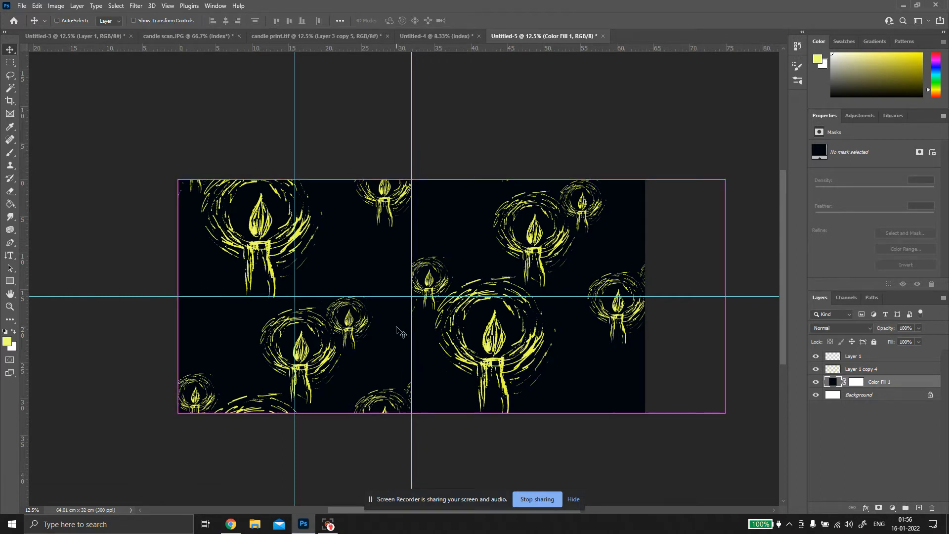
{"action": "key", "text": "ctrl+j"}
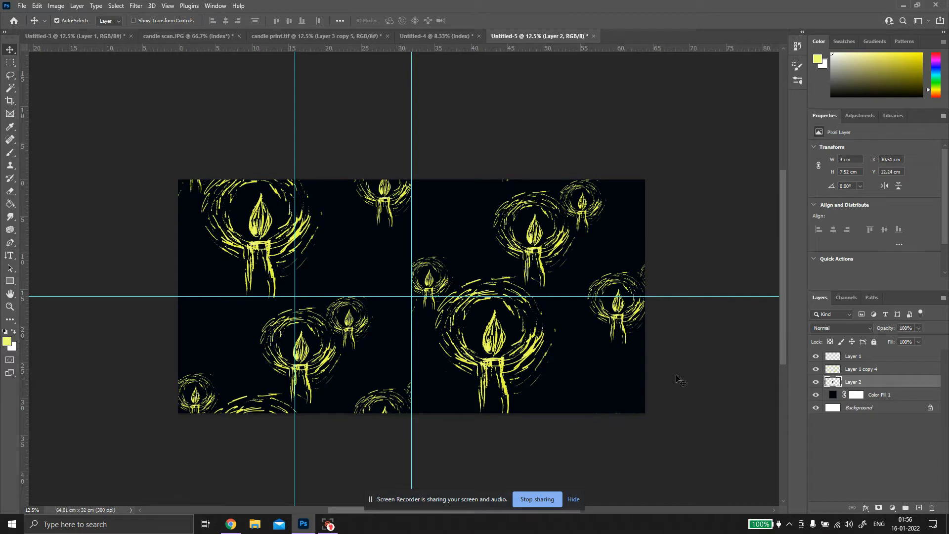
{"action": "key", "text": "Delete"}
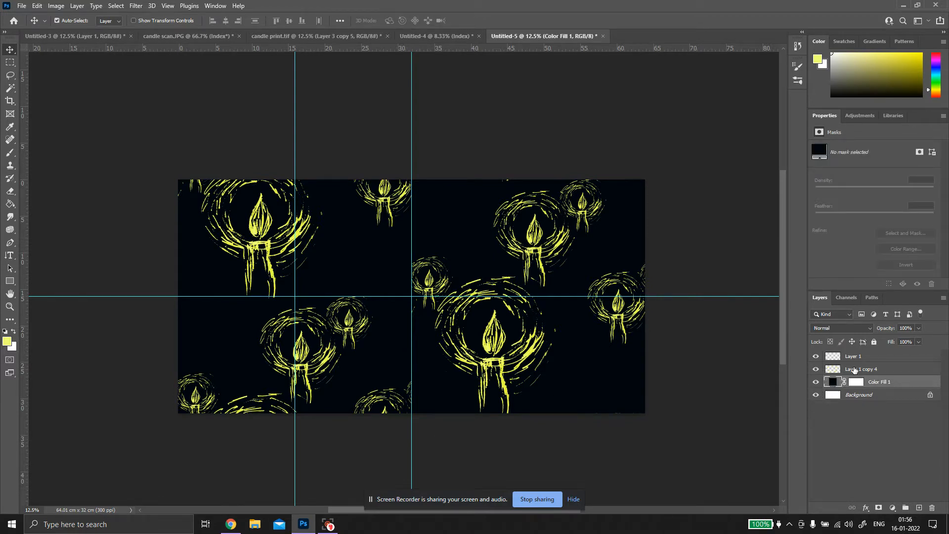
{"action": "left_click", "coordinate": [845, 370]}
{"action": "key", "text": "ctrl"}
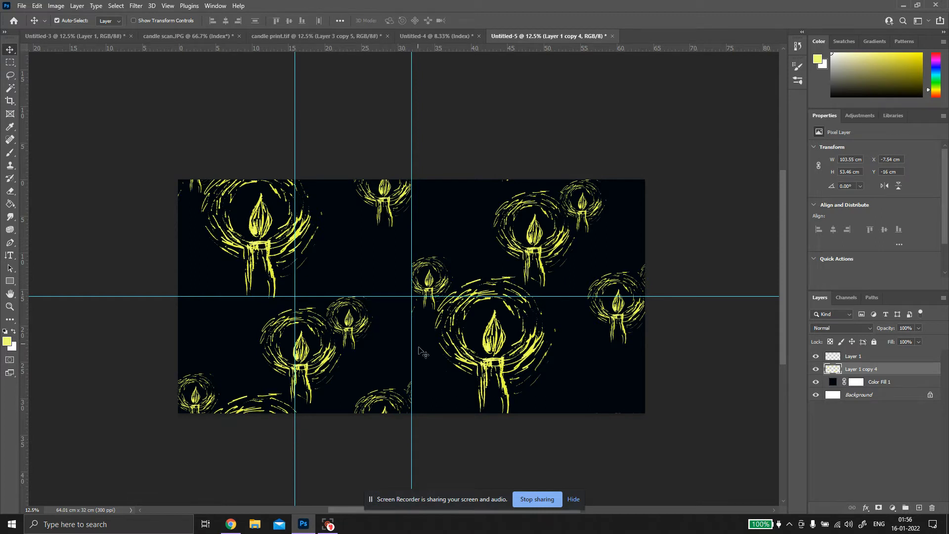
{"action": "left_click_drag", "start_coordinate": [423, 381], "coordinate": [410, 421]}
{"action": "key", "text": "ctrl+z"}
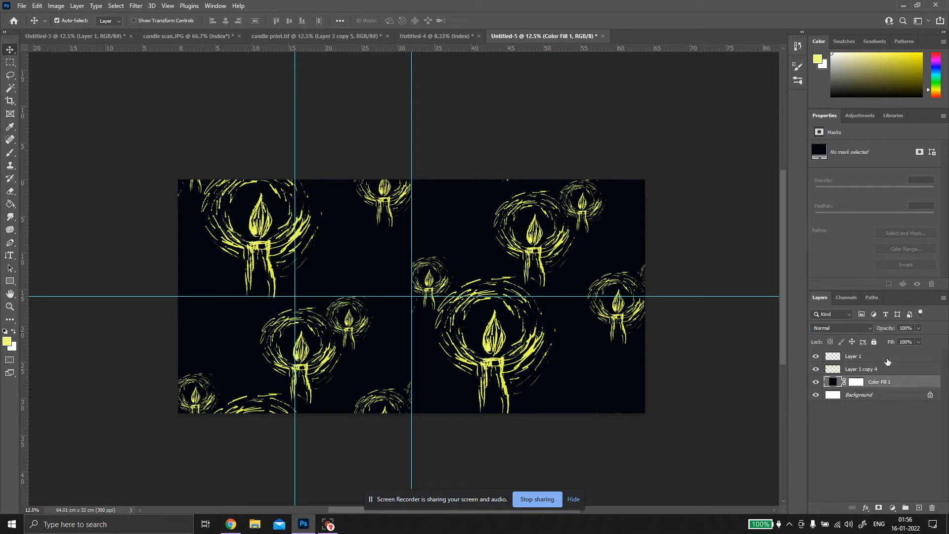
Lock the Color Fill 1 layer and make Layer 1 copy 4 the active layer
{"action": "left_click", "coordinate": [873, 342]}
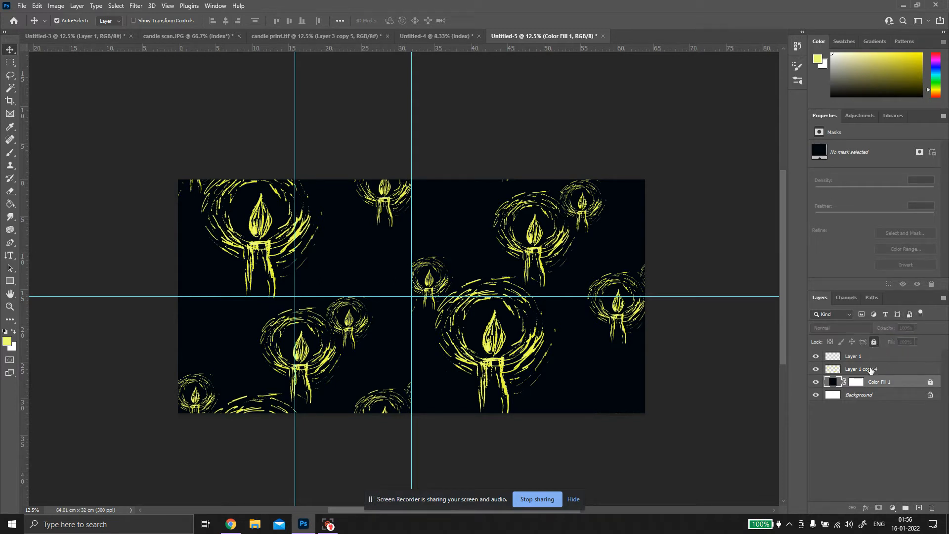
{"action": "left_click", "coordinate": [835, 356]}
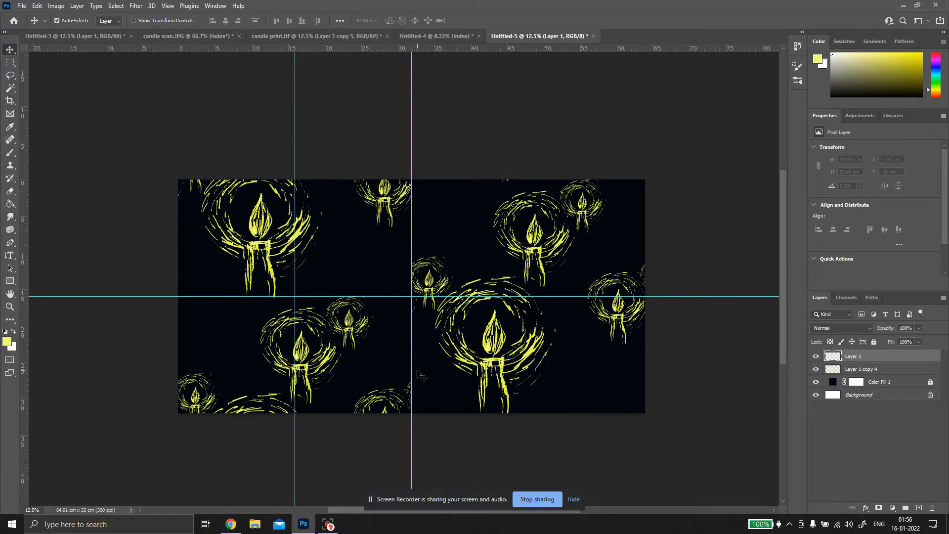
{"action": "left_click_drag", "start_coordinate": [424, 370], "coordinate": [399, 417]}
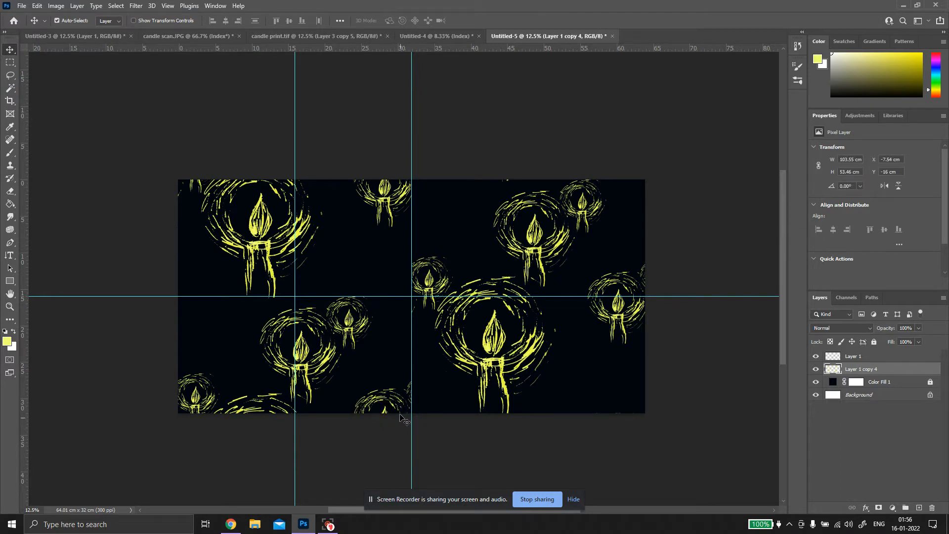
Lasso the halo fragment on the middle vertical guide near the canvas's lower edge and copy it to a new layer, about 3.1 × 6.1 cm
{"action": "key", "text": "l"}
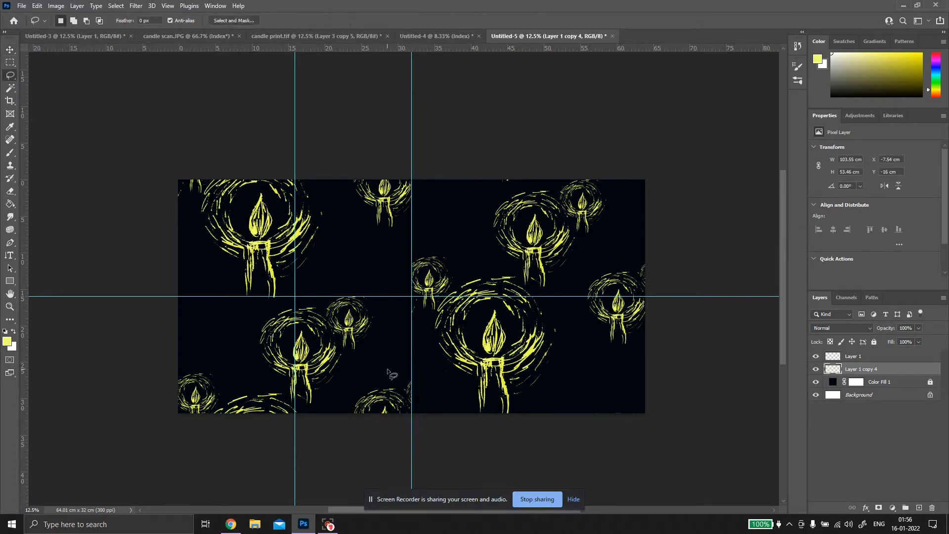
{"action": "mouse_move", "coordinate": [421, 361]}
{"action": "left_mouse_down"}
{"action": "mouse_move", "coordinate": [408, 410]}
{"action": "mouse_move", "coordinate": [402, 367]}
{"action": "mouse_move", "coordinate": [397, 410]}
{"action": "mouse_move", "coordinate": [426, 377]}
{"action": "mouse_move", "coordinate": [409, 385]}
{"action": "left_mouse_up"}
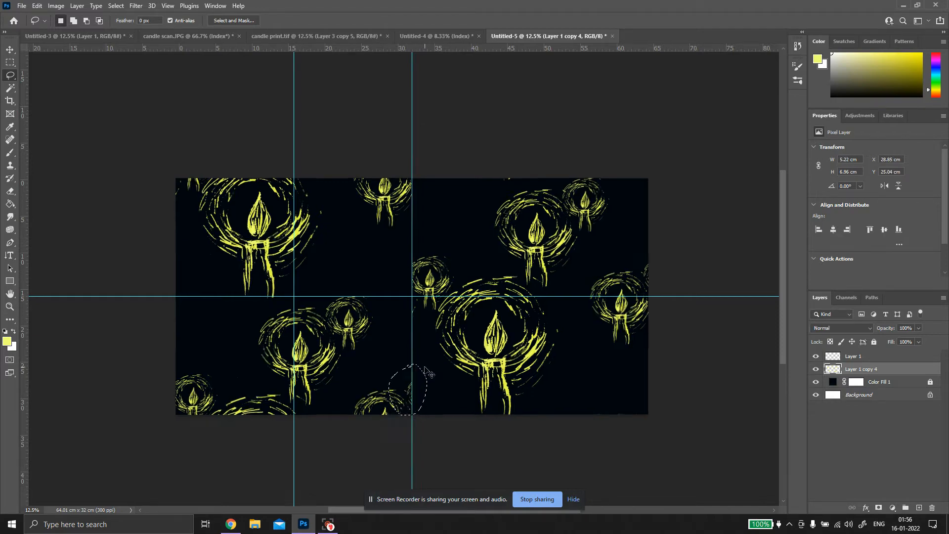
{"action": "scroll", "coordinate": [424, 368], "scroll_direction": "up", "scroll_amount": 4}
{"action": "key", "text": "ctrl+j"}
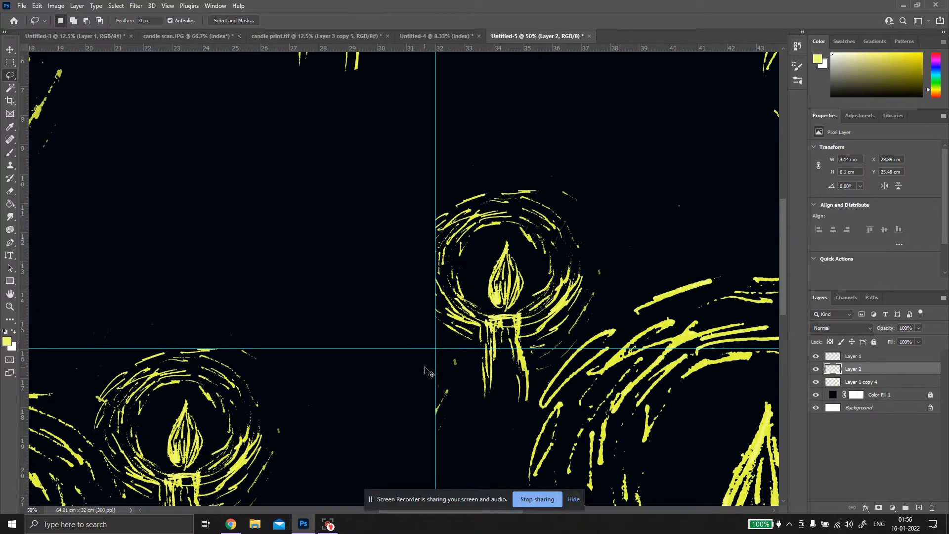
{"action": "scroll", "coordinate": [425, 369], "scroll_direction": "down", "scroll_amount": 3}
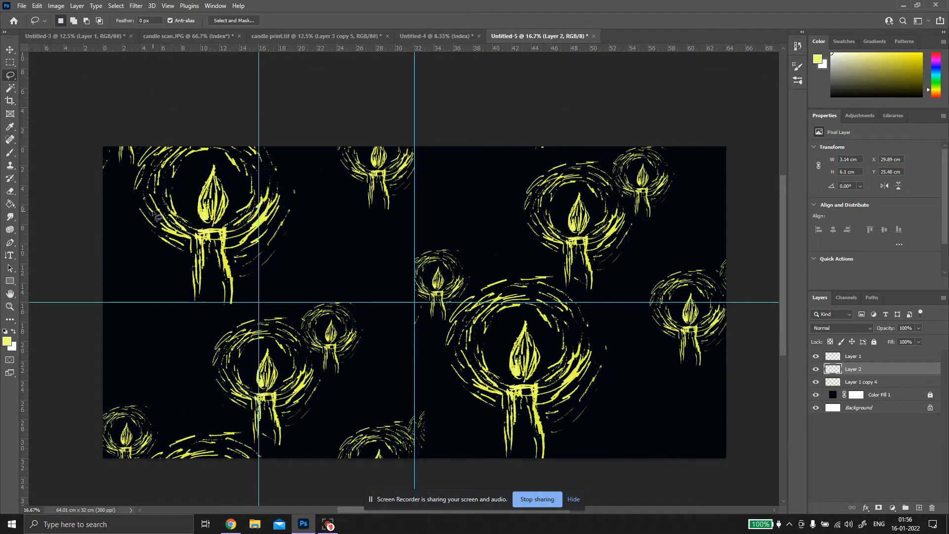
{"action": "key", "text": "v"}
{"action": "left_click", "coordinate": [425, 404], "text": "shift"}
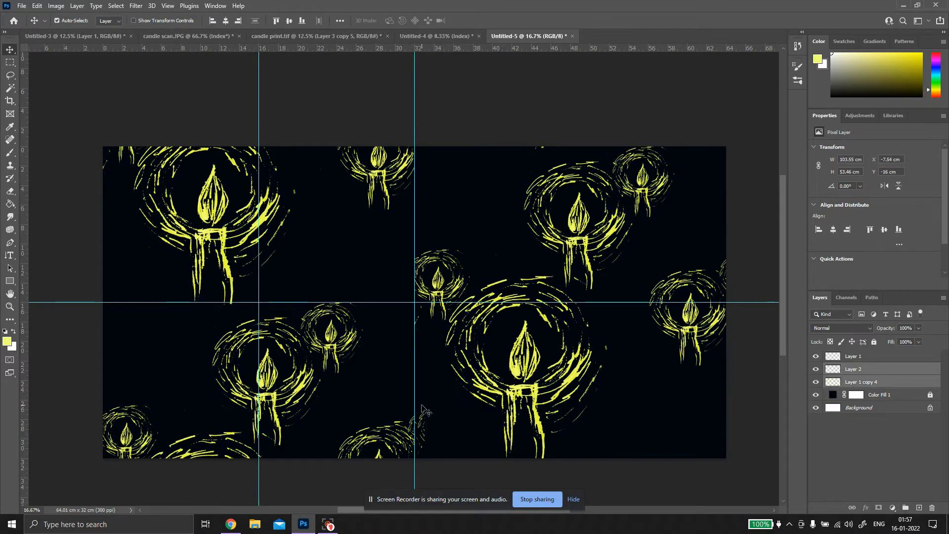
{"action": "left_click_drag", "start_coordinate": [419, 426], "coordinate": [425, 414]}
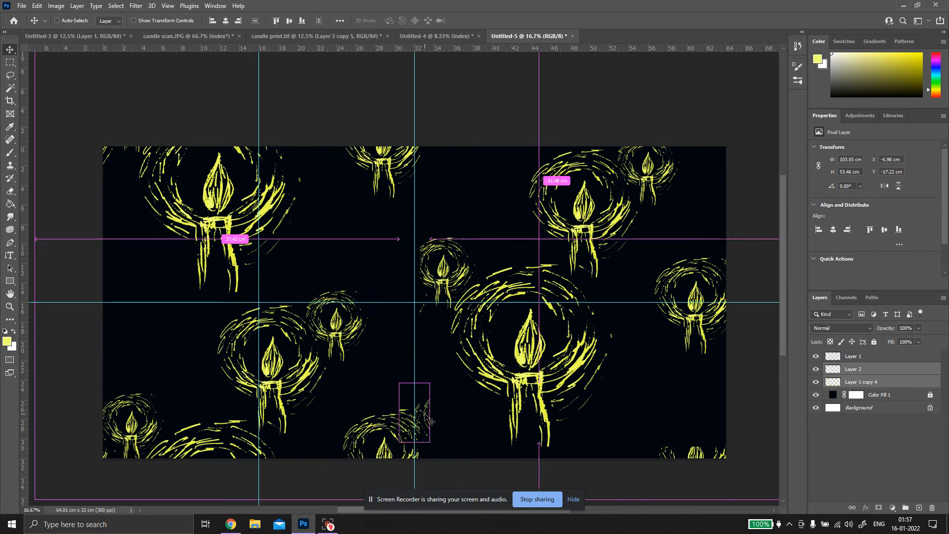
{"action": "key", "text": "ctrl+z"}
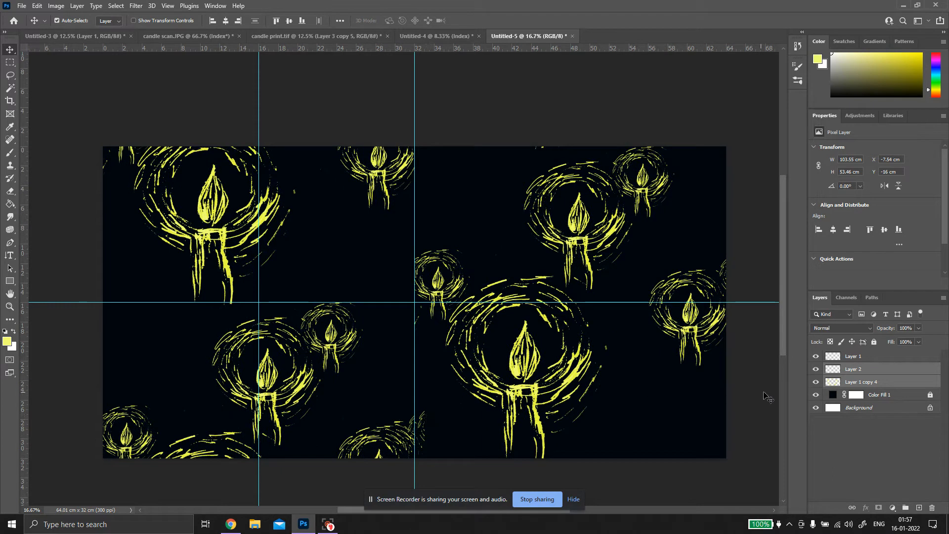
Select only Layer 2 and check its contents by briefly hiding all other artwork in Layer 1 copy 4
{"action": "left_click", "coordinate": [835, 372]}
{"action": "left_click", "coordinate": [815, 370]}
{"action": "left_click", "coordinate": [816, 369]}
{"action": "left_click", "coordinate": [815, 369]}
{"action": "left_click", "coordinate": [815, 381]}
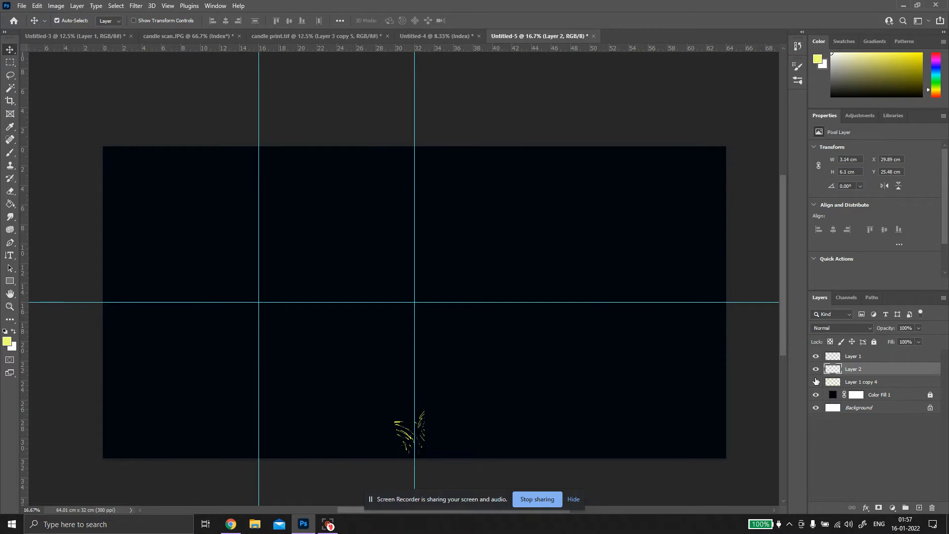
{"action": "left_click", "coordinate": [815, 381]}
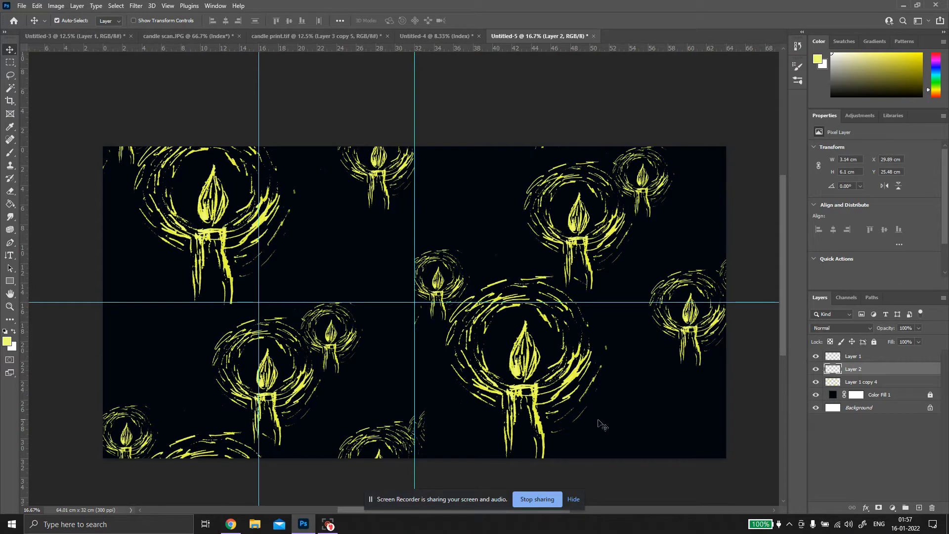
Move the Layer 2 halo fragment with Free Transform up to the cut-off side of the small candle on the middle vertical guide
{"action": "key", "text": "ctrl"}
{"action": "key", "text": "ctrl+plus"}
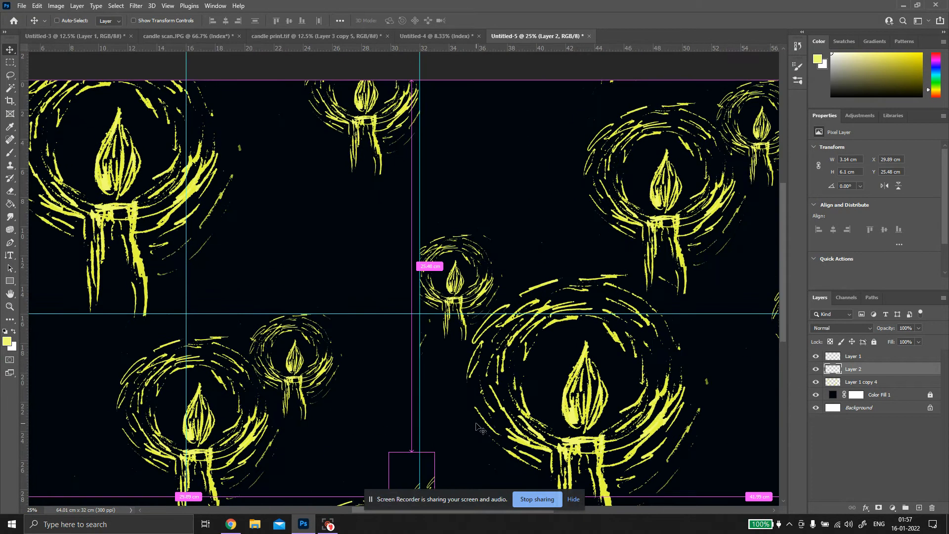
{"action": "scroll", "coordinate": [473, 429], "scroll_direction": "down", "scroll_amount": 2}
{"action": "scroll", "coordinate": [427, 432], "scroll_direction": "down", "scroll_amount": 1}
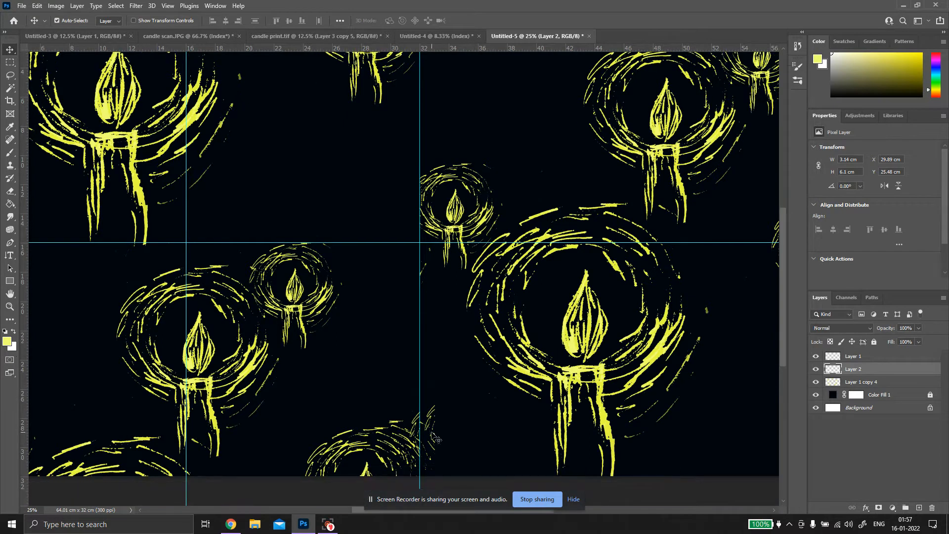
{"action": "key", "text": "ctrl+t"}
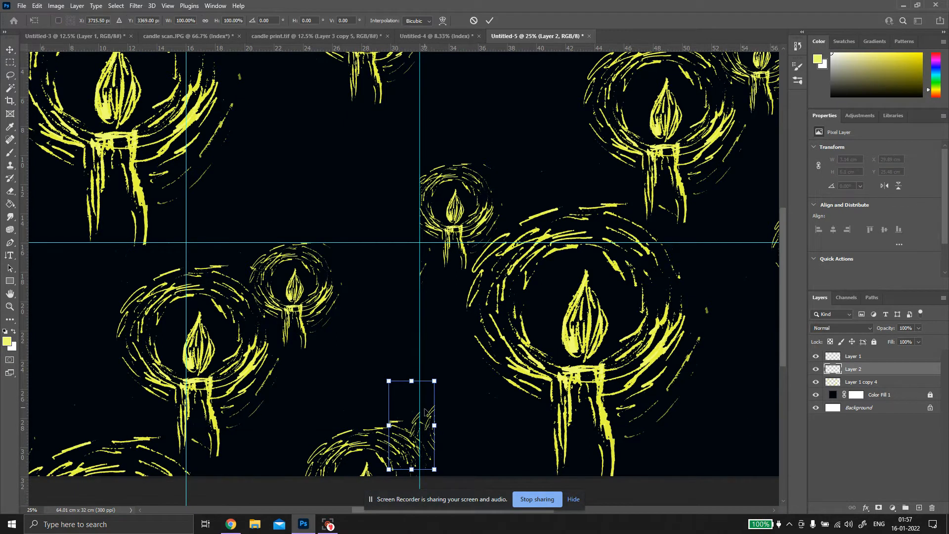
{"action": "left_click_drag", "start_coordinate": [428, 417], "coordinate": [413, 193]}
{"action": "key", "text": "ctrl+plus"}
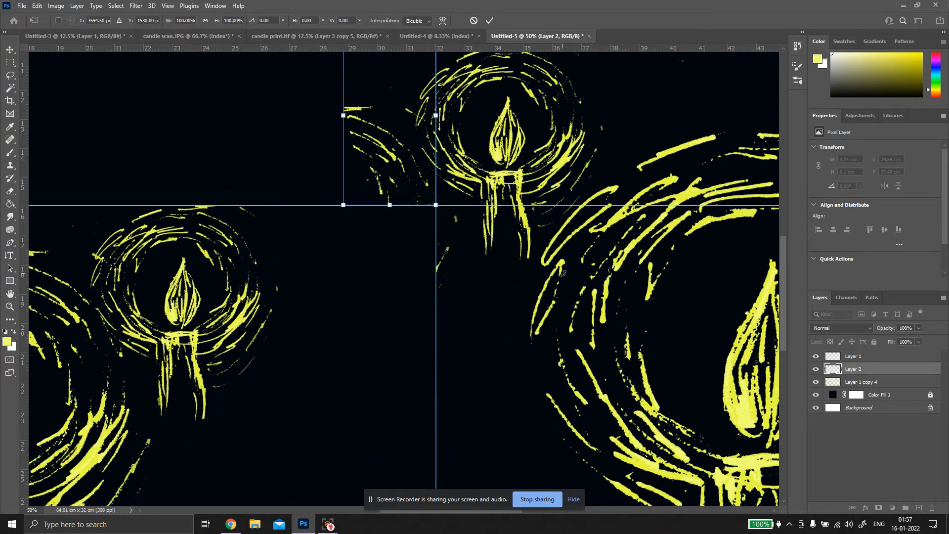
{"action": "key", "text": "ctrl+plus"}
{"action": "scroll", "coordinate": [562, 274], "scroll_direction": "up", "scroll_amount": 2}
{"action": "scroll", "coordinate": [563, 272], "scroll_direction": "up", "scroll_amount": 5}
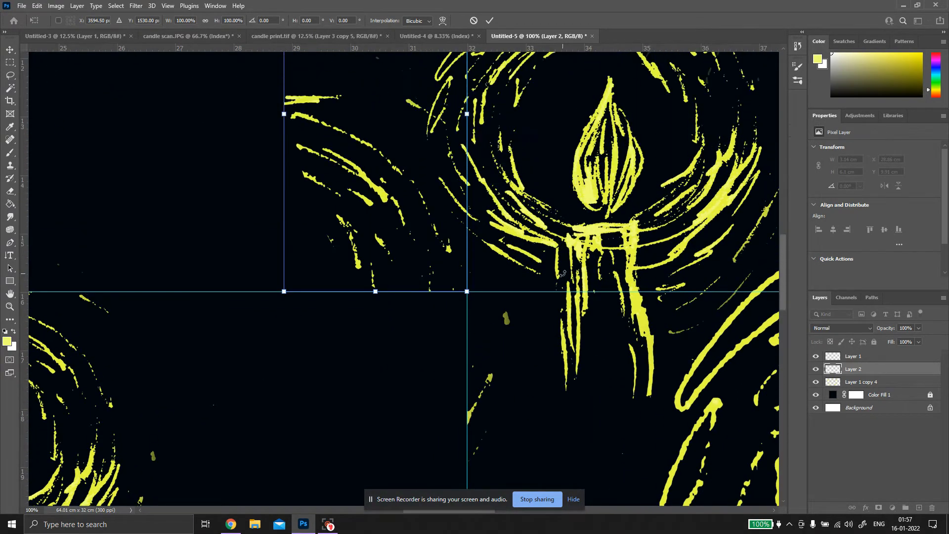
{"action": "key", "text": "Return"}
Erase the stray halo strokes beside the small candle on Layer 2 at 45% opacity, undoing the last few eraser strokes
{"action": "scroll", "coordinate": [335, 202], "scroll_direction": "up", "scroll_amount": 1}
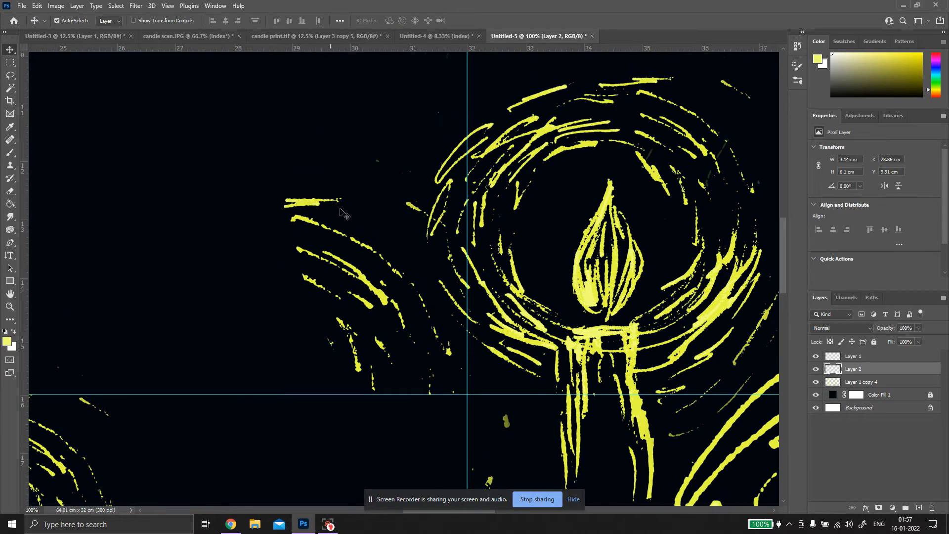
{"action": "key", "text": "e"}
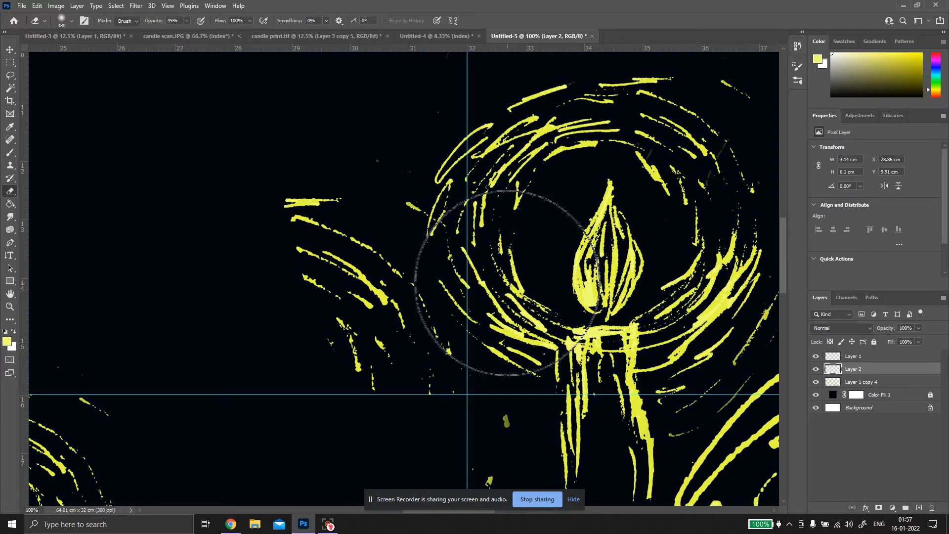
{"action": "mouse_move", "coordinate": [313, 254]}
{"action": "left_mouse_down"}
{"action": "mouse_move", "coordinate": [287, 228]}
{"action": "mouse_move", "coordinate": [283, 257]}
{"action": "mouse_move", "coordinate": [298, 288]}
{"action": "mouse_move", "coordinate": [300, 262]}
{"action": "mouse_move", "coordinate": [307, 316]}
{"action": "mouse_move", "coordinate": [301, 235]}
{"action": "mouse_move", "coordinate": [321, 254]}
{"action": "mouse_move", "coordinate": [330, 343]}
{"action": "mouse_move", "coordinate": [319, 240]}
{"action": "mouse_move", "coordinate": [211, 347]}
{"action": "mouse_move", "coordinate": [257, 240]}
{"action": "mouse_move", "coordinate": [284, 238]}
{"action": "mouse_move", "coordinate": [336, 271]}
{"action": "mouse_move", "coordinate": [357, 271]}
{"action": "mouse_move", "coordinate": [366, 313]}
{"action": "mouse_move", "coordinate": [412, 374]}
{"action": "mouse_move", "coordinate": [392, 390]}
{"action": "mouse_move", "coordinate": [339, 387]}
{"action": "mouse_move", "coordinate": [352, 366]}
{"action": "mouse_move", "coordinate": [344, 324]}
{"action": "mouse_move", "coordinate": [306, 260]}
{"action": "mouse_move", "coordinate": [329, 299]}
{"action": "mouse_move", "coordinate": [339, 359]}
{"action": "mouse_move", "coordinate": [332, 379]}
{"action": "mouse_move", "coordinate": [358, 385]}
{"action": "mouse_move", "coordinate": [393, 365]}
{"action": "mouse_move", "coordinate": [402, 399]}
{"action": "mouse_move", "coordinate": [375, 359]}
{"action": "mouse_move", "coordinate": [333, 232]}
{"action": "mouse_move", "coordinate": [333, 188]}
{"action": "mouse_move", "coordinate": [318, 213]}
{"action": "left_mouse_up"}
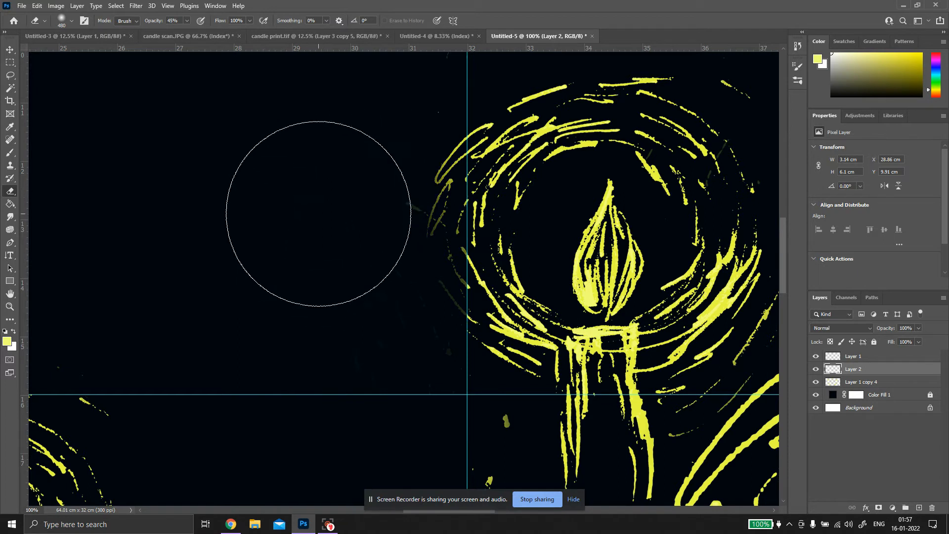
{"action": "key", "text": "ctrl+z"}
{"action": "key", "text": "ctrl+z"}
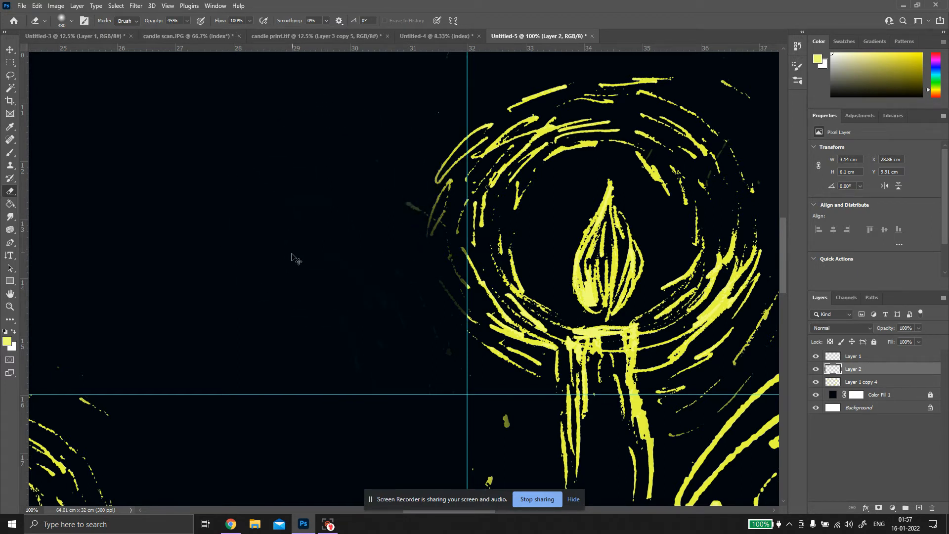
{"action": "key", "text": "ctrl+z"}
{"action": "key", "text": "ctrl+z"}
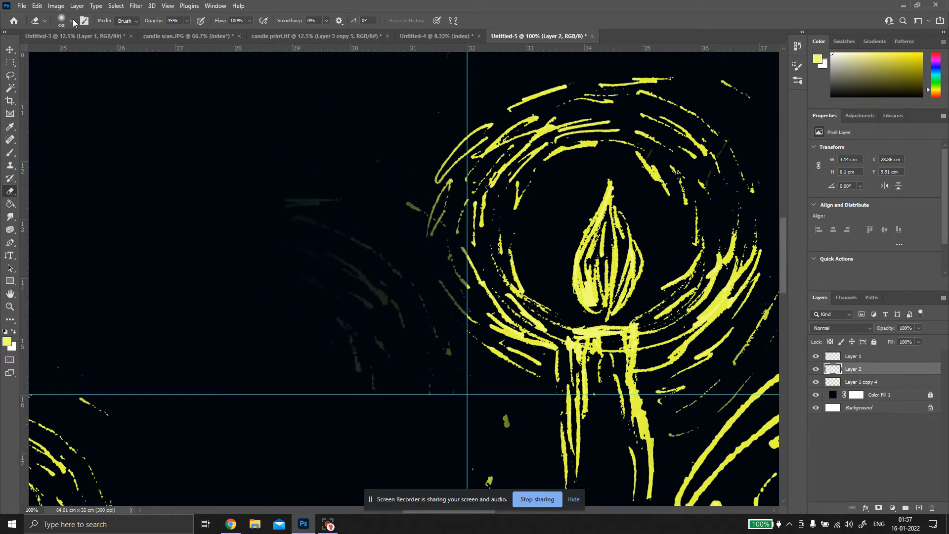
Erase the remaining stray strokes beside the small candle with a Hard Round eraser, and raise the eraser opacity to 100%
{"action": "left_click", "coordinate": [72, 21]}
{"action": "left_click", "coordinate": [65, 175]}
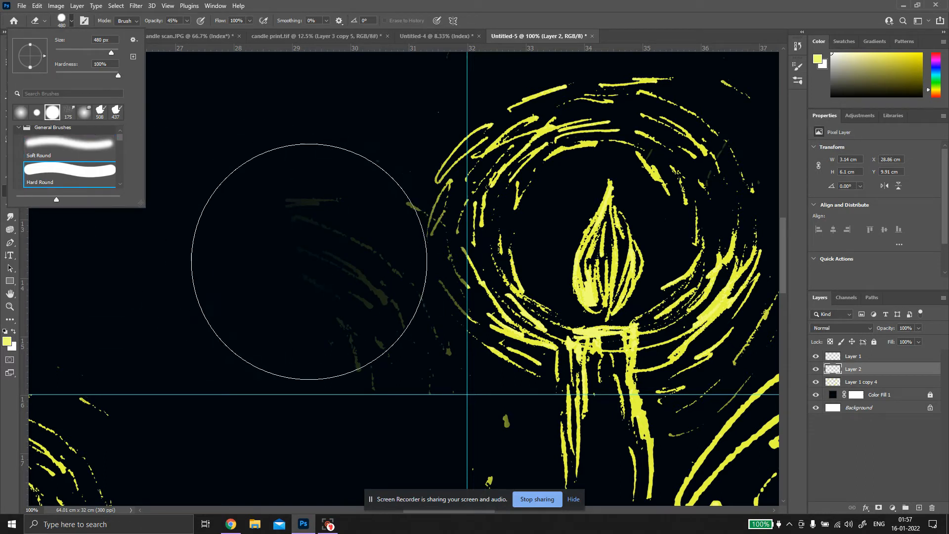
{"action": "left_click", "coordinate": [272, 278]}
{"action": "mouse_move", "coordinate": [287, 337]}
{"action": "left_mouse_down"}
{"action": "mouse_move", "coordinate": [322, 375]}
{"action": "mouse_move", "coordinate": [292, 310]}
{"action": "mouse_move", "coordinate": [331, 371]}
{"action": "left_mouse_up"}
{"action": "left_click", "coordinate": [340, 375]}
{"action": "left_click", "coordinate": [340, 375]}
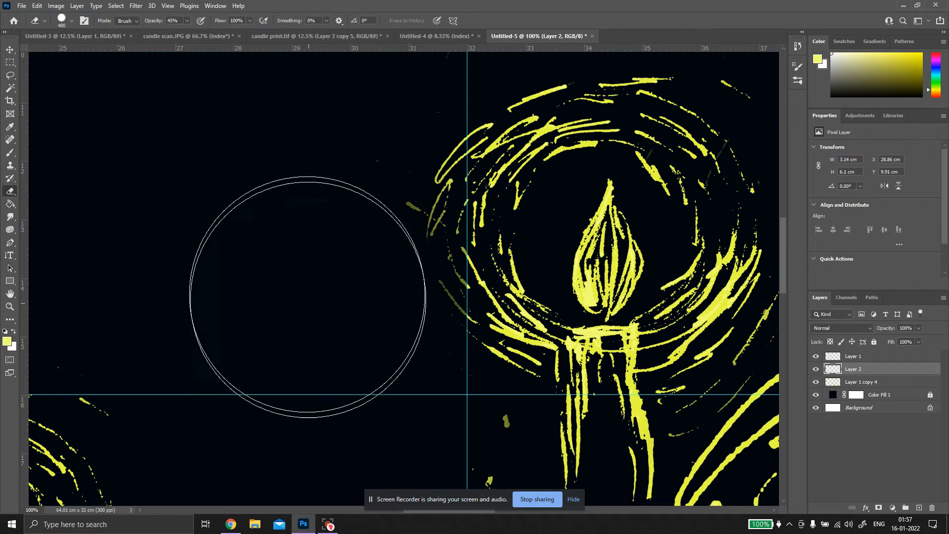
{"action": "left_click", "coordinate": [307, 192]}
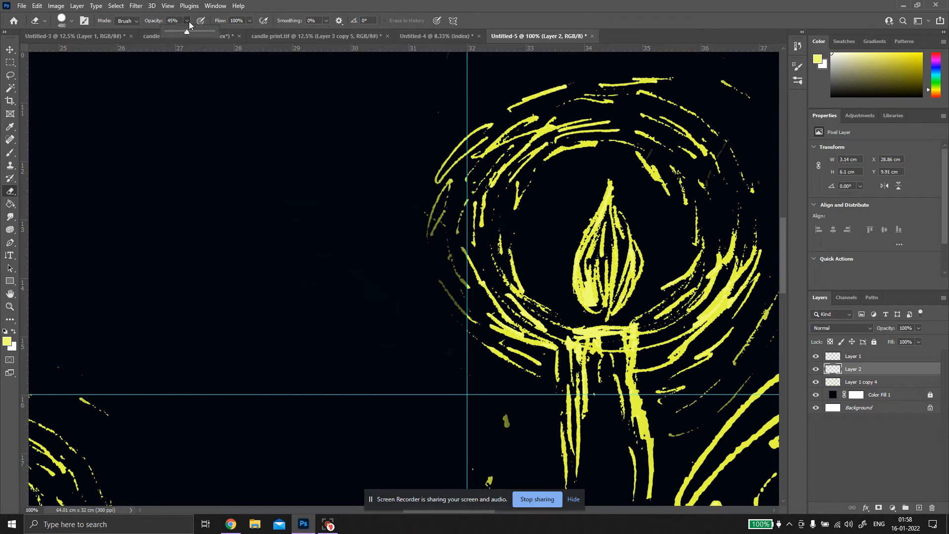
{"action": "left_click_drag", "start_coordinate": [188, 33], "coordinate": [244, 43]}
Turn on Pattern Preview to display the candle tile repeating around the document
{"action": "key", "text": "ctrl+minus"}
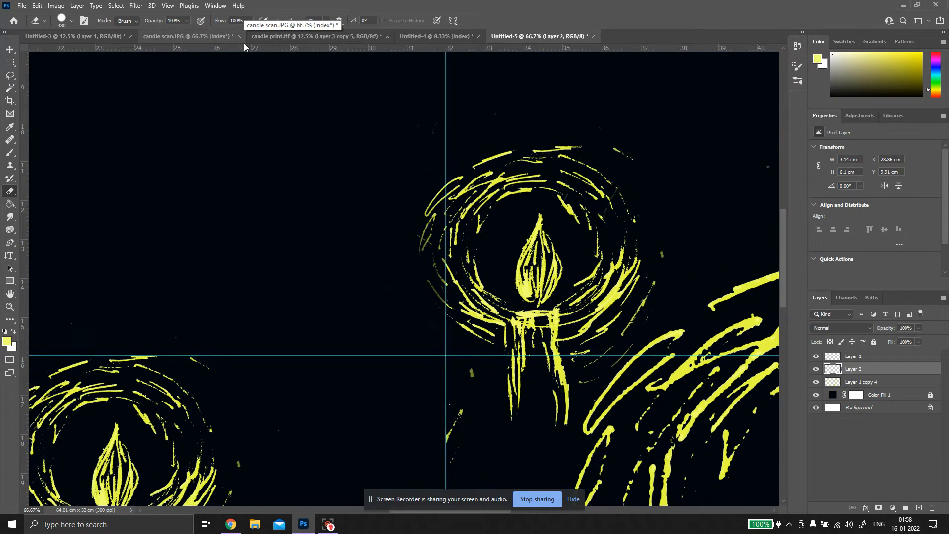
{"action": "key", "text": "ctrl+minus"}
{"action": "key", "text": "ctrl+minus"}
{"action": "key", "text": "ctrl+minus"}
{"action": "key", "text": "ctrl+minus"}
{"action": "key", "text": "ctrl+minus"}
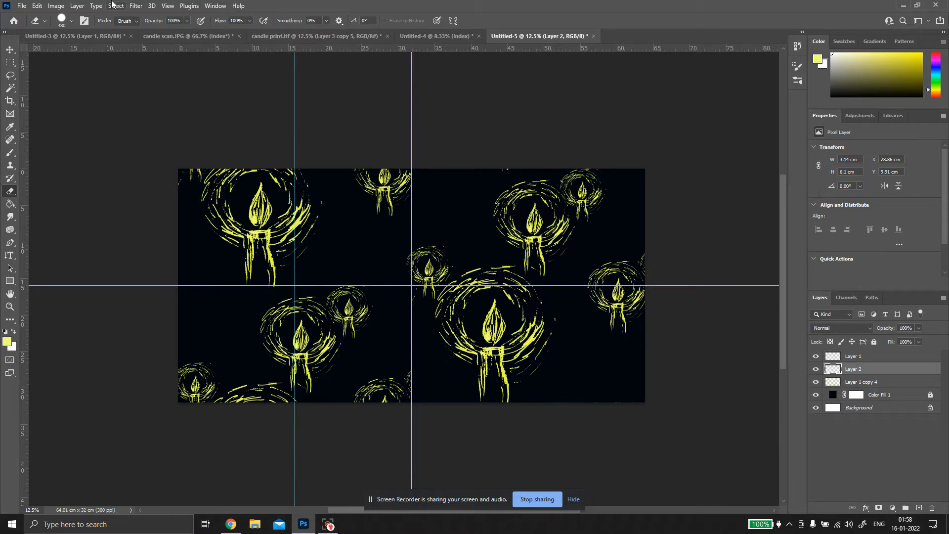
{"action": "left_click", "coordinate": [168, 6]}
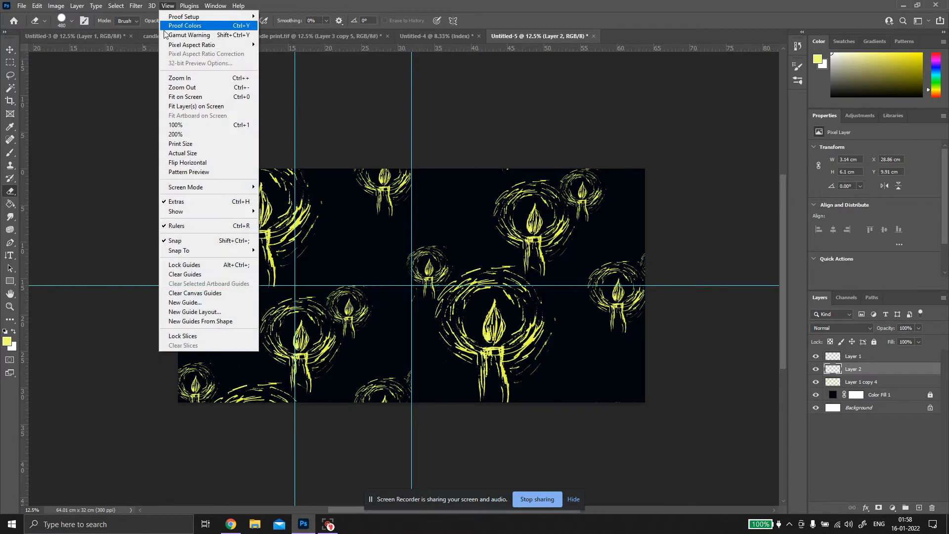
{"action": "left_click", "coordinate": [198, 172]}
{"action": "left_click", "coordinate": [428, 205]}
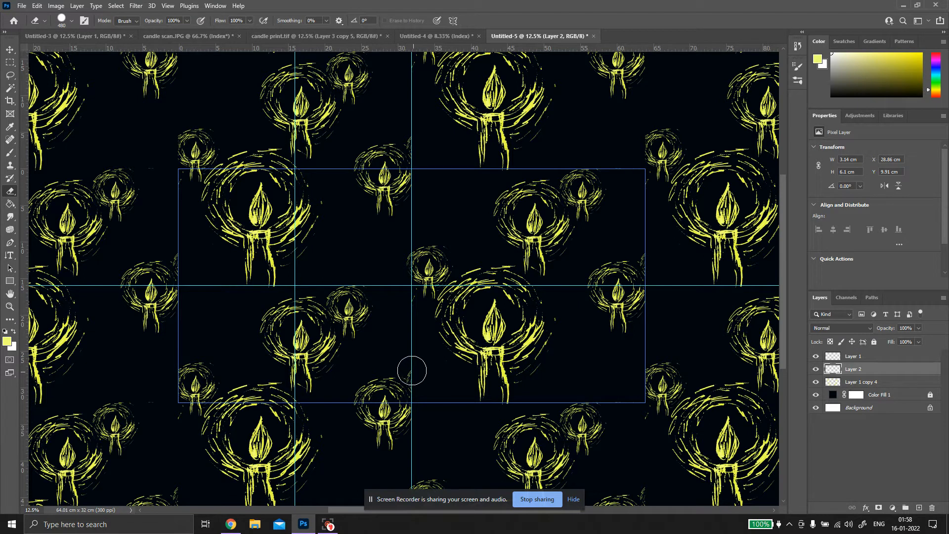
Merge Layer 1, Layer 2 and Layer 1 copy 4 into a single artwork layer, keeping Color Fill 1 and Background separate
{"action": "left_click", "coordinate": [894, 381]}
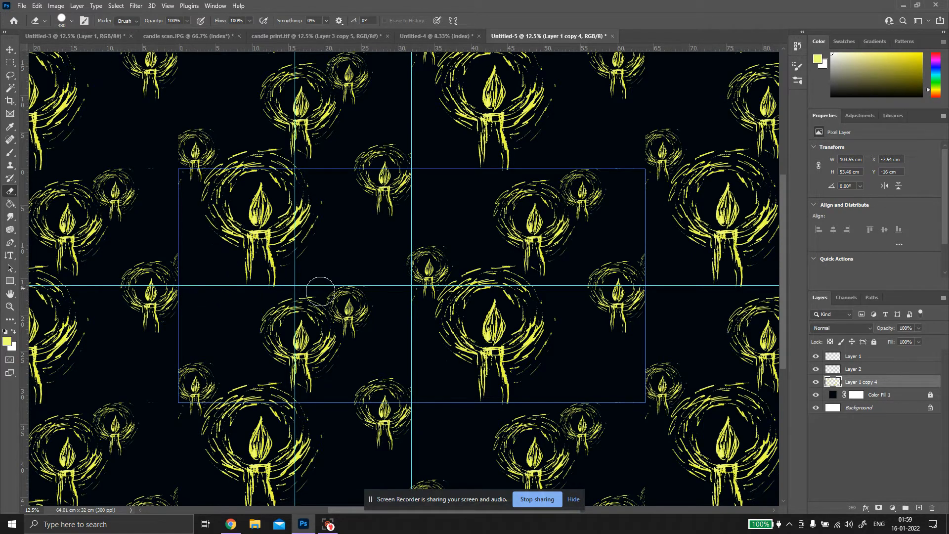
{"action": "scroll", "coordinate": [367, 297], "scroll_direction": "up", "scroll_amount": 1}
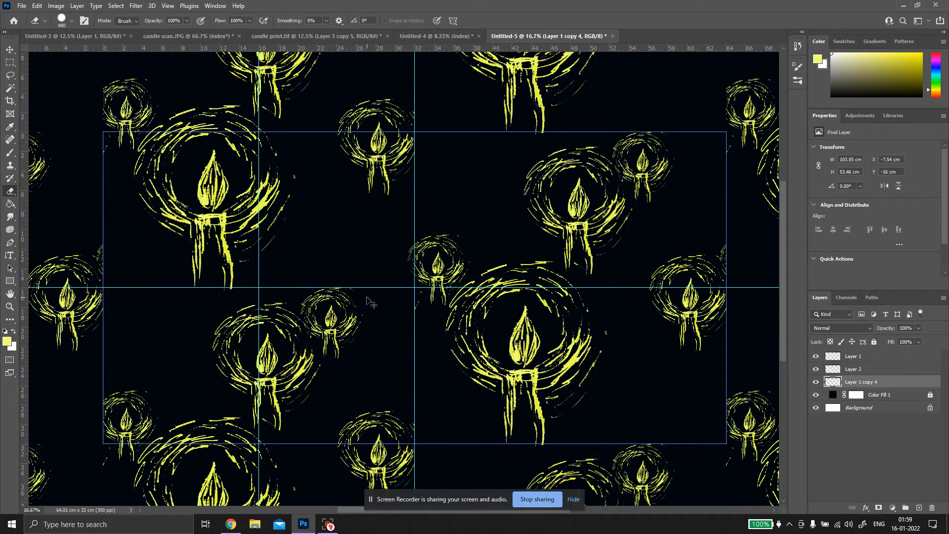
{"action": "scroll", "coordinate": [380, 294], "scroll_direction": "down", "scroll_amount": 2}
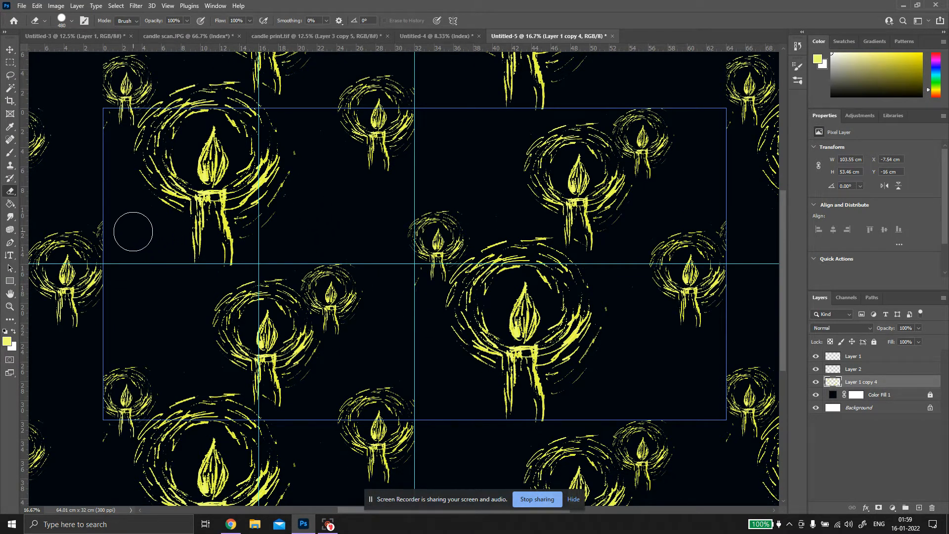
{"action": "left_click", "coordinate": [10, 62]}
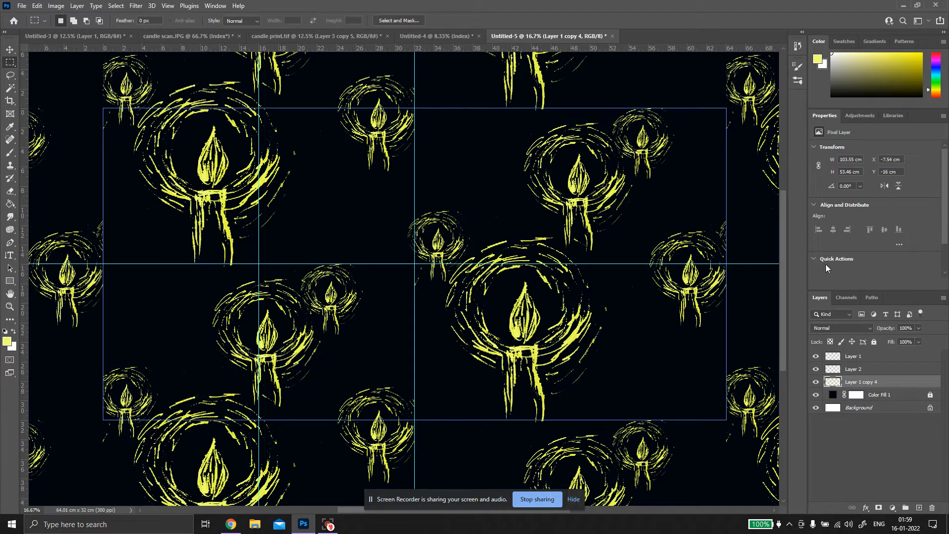
{"action": "right_click", "coordinate": [864, 356]}
{"action": "left_click", "coordinate": [872, 359]}
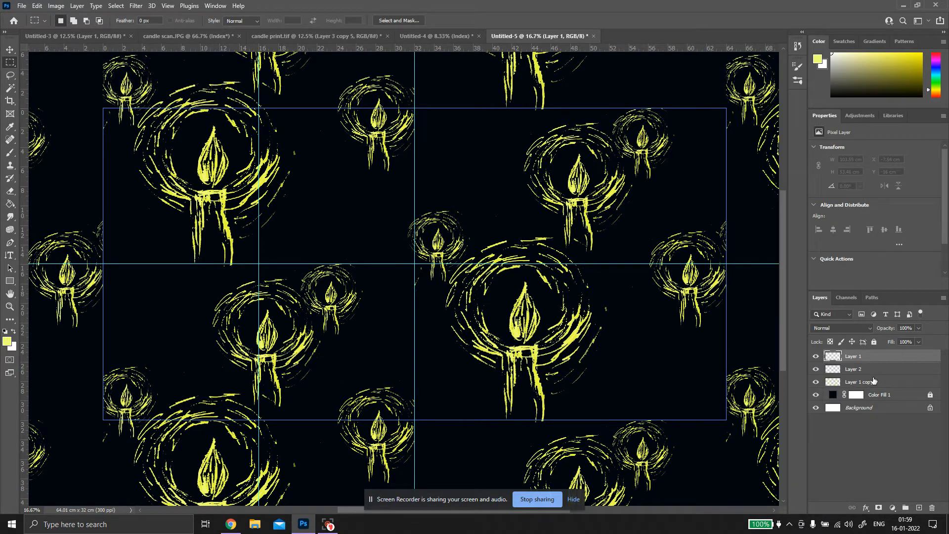
{"action": "left_click", "coordinate": [873, 384], "text": "shift"}
{"action": "right_click", "coordinate": [875, 390]}
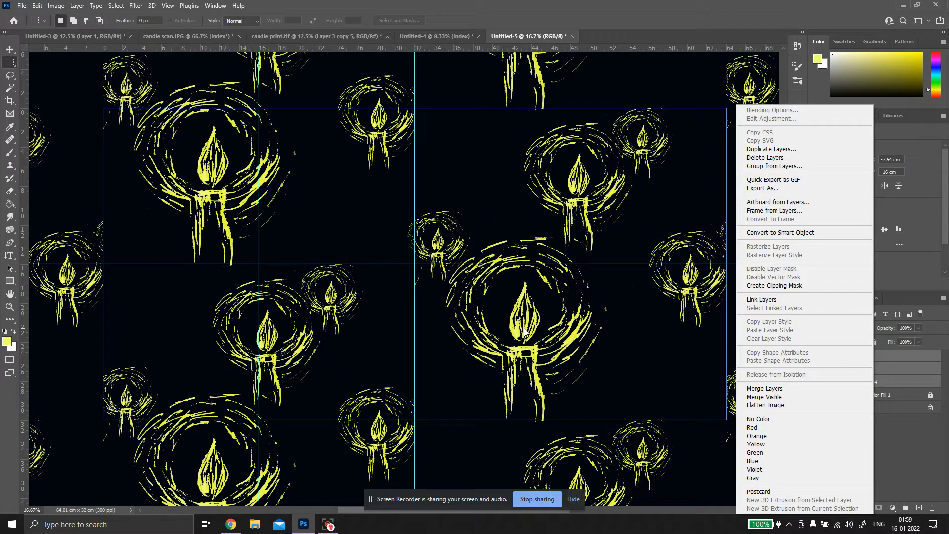
{"action": "left_click", "coordinate": [774, 398]}
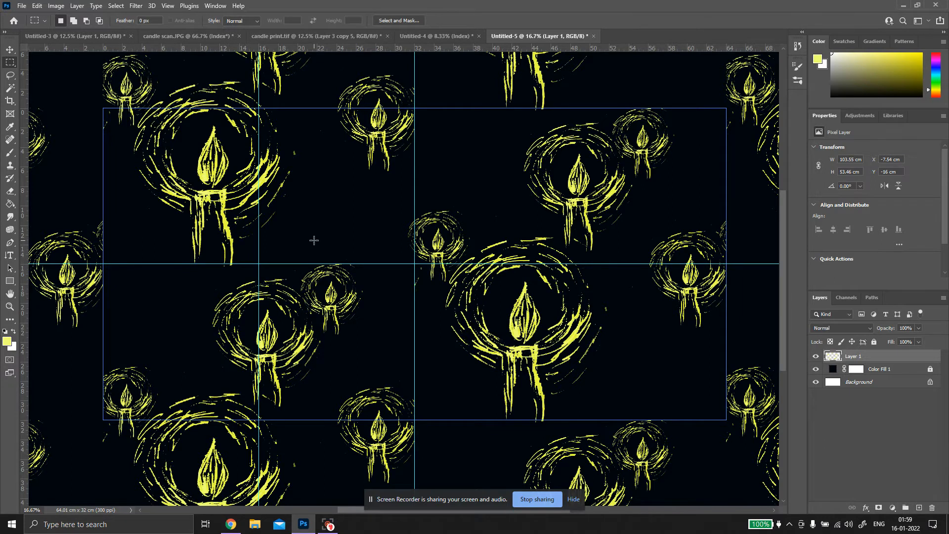
Lasso the small candle on the middle vertical guide, copy it and deselect
{"action": "key", "text": "l"}
{"action": "mouse_move", "coordinate": [461, 191]}
{"action": "left_mouse_down"}
{"action": "mouse_move", "coordinate": [424, 196]}
{"action": "mouse_move", "coordinate": [406, 230]}
{"action": "mouse_move", "coordinate": [420, 299]}
{"action": "mouse_move", "coordinate": [452, 281]}
{"action": "mouse_move", "coordinate": [479, 227]}
{"action": "mouse_move", "coordinate": [460, 193]}
{"action": "left_mouse_up"}
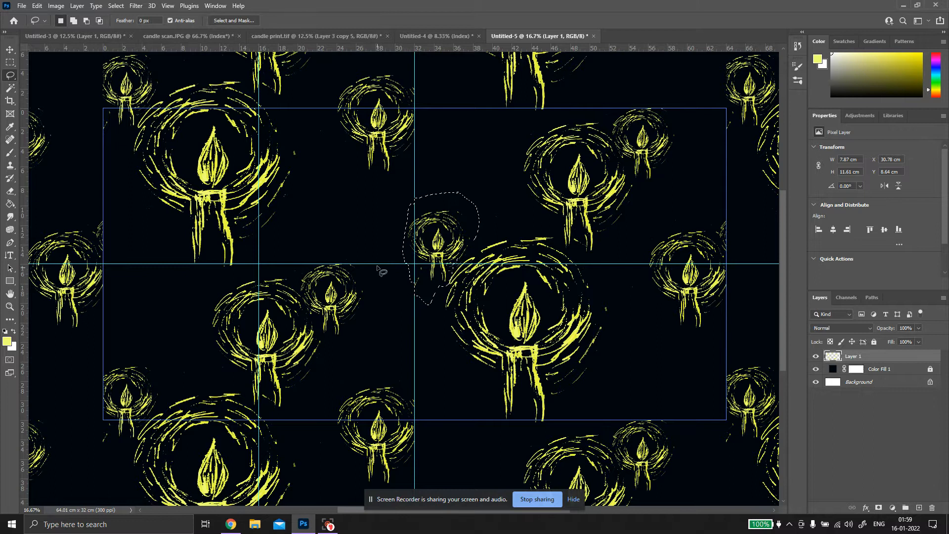
{"action": "left_click", "coordinate": [307, 248]}
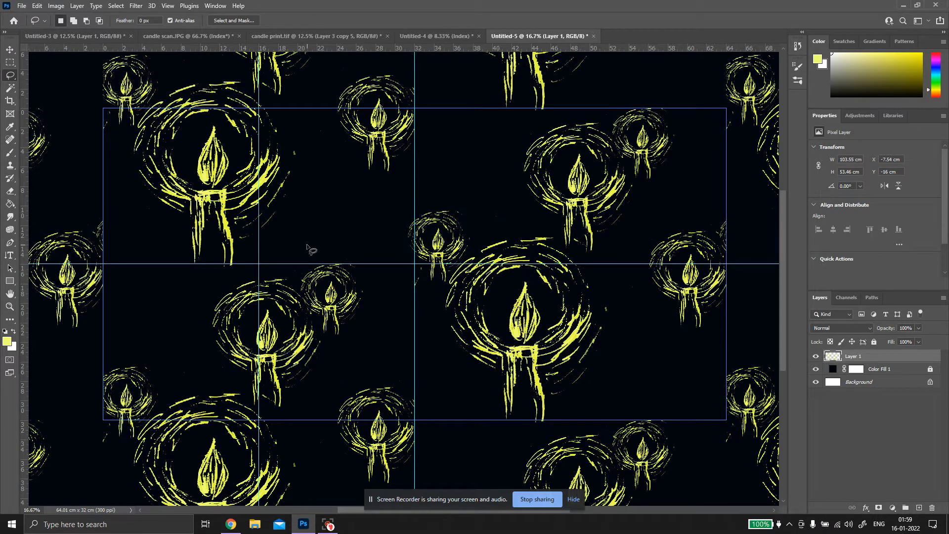
{"action": "key", "text": "ctrl+v"}
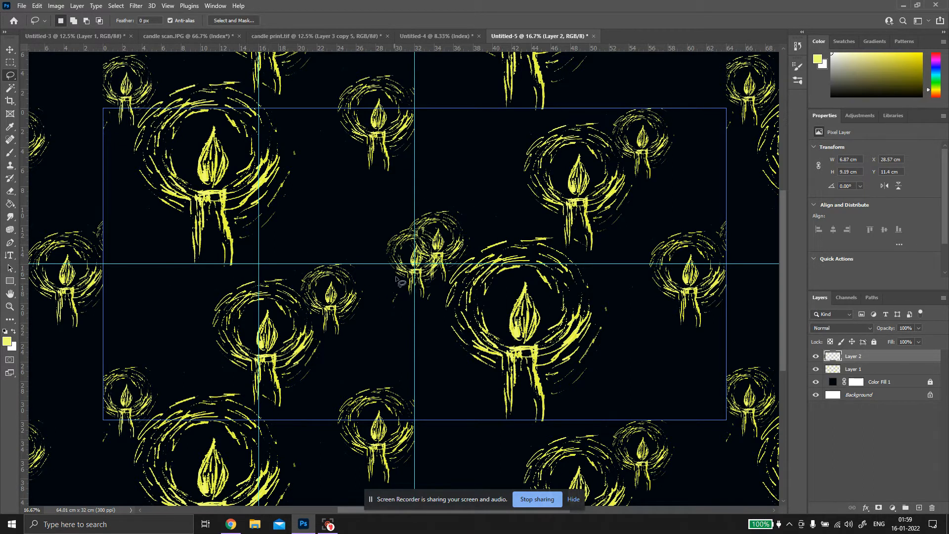
{"action": "key", "text": "ctrl+t"}
{"action": "left_click_drag", "start_coordinate": [430, 247], "coordinate": [141, 273]}
{"action": "key", "text": "ctrl+z"}
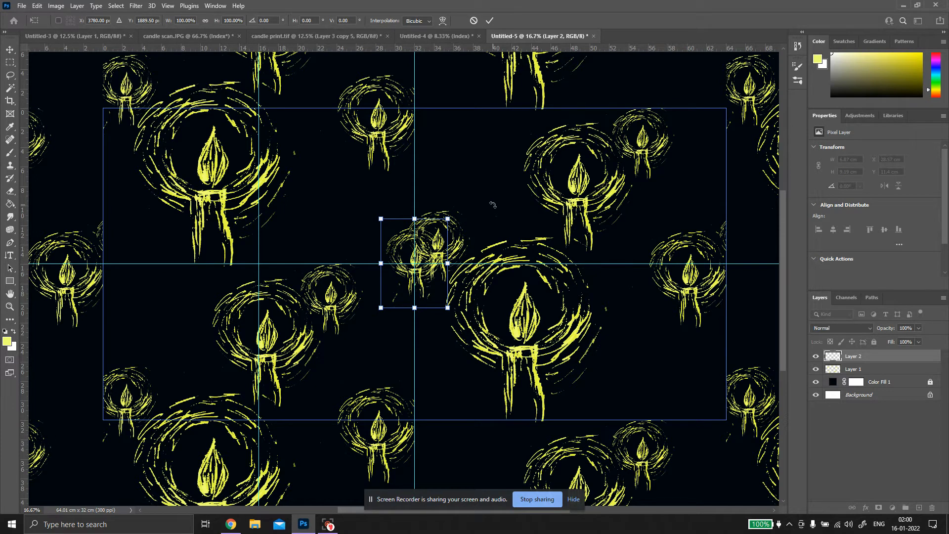
{"action": "key", "text": "Return"}
{"action": "key", "text": "l"}
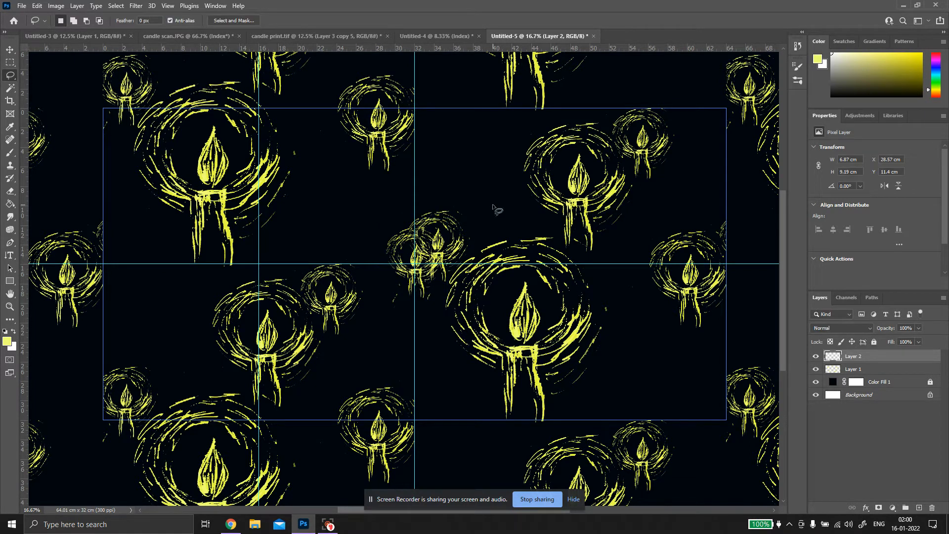
{"action": "key", "text": "ctrl+z"}
{"action": "key", "text": "ctrl+z"}
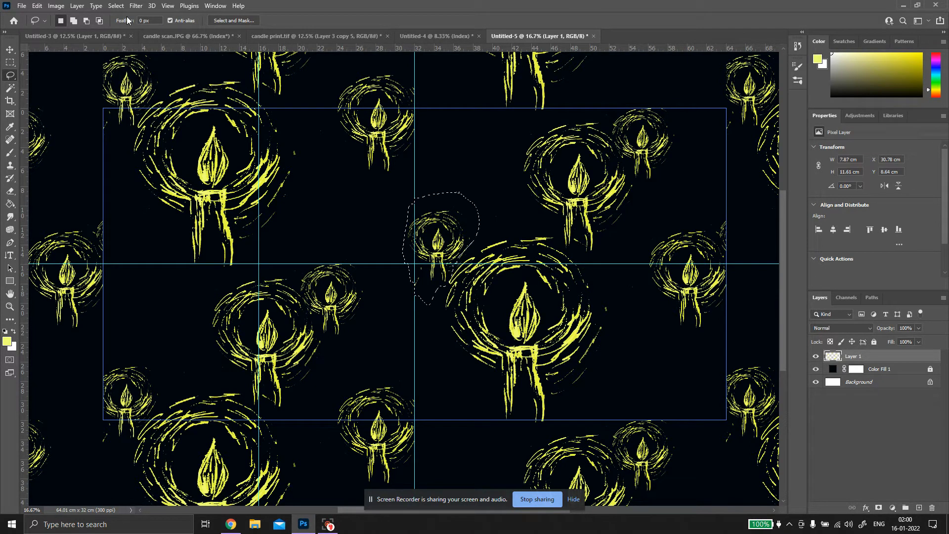
{"action": "key", "text": "ctrl+d"}
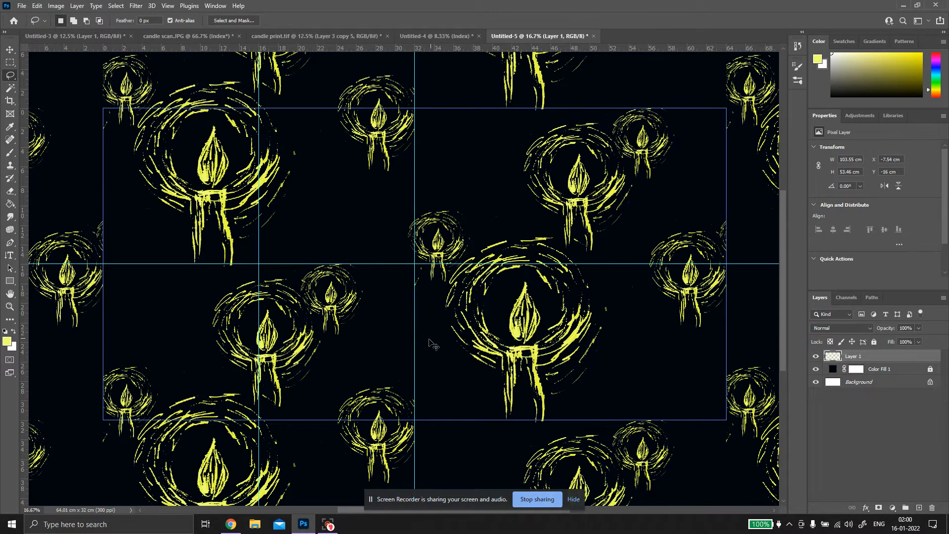
Paste the copied small candle and move it with Free Transform to the document's outer vertical edge, near the horizontal guide
{"action": "key", "text": "ctrl+v"}
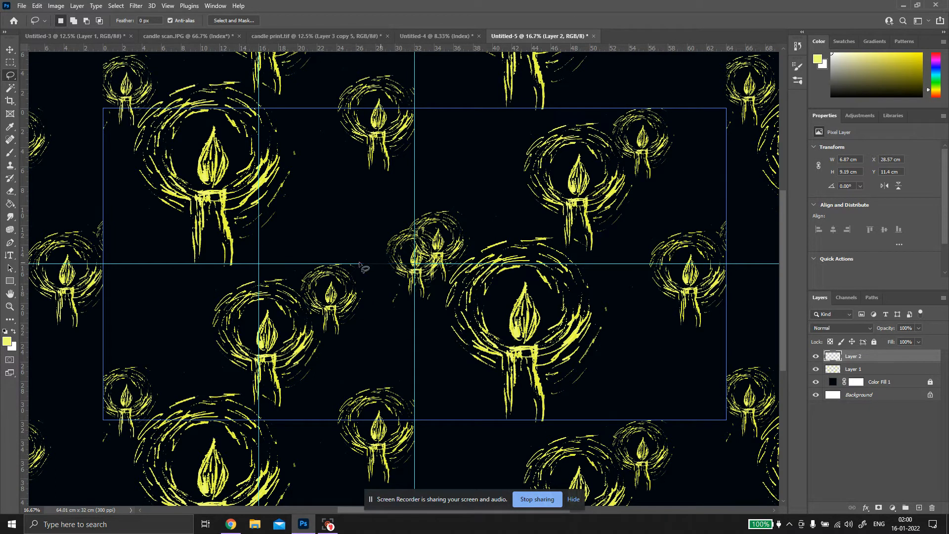
{"action": "mouse_move", "coordinate": [419, 270]}
{"action": "left_mouse_down"}
{"action": "mouse_move", "coordinate": [404, 280]}
{"action": "mouse_move", "coordinate": [418, 279]}
{"action": "left_mouse_up"}
{"action": "key", "text": "v"}
{"action": "key", "text": "ctrl+t"}
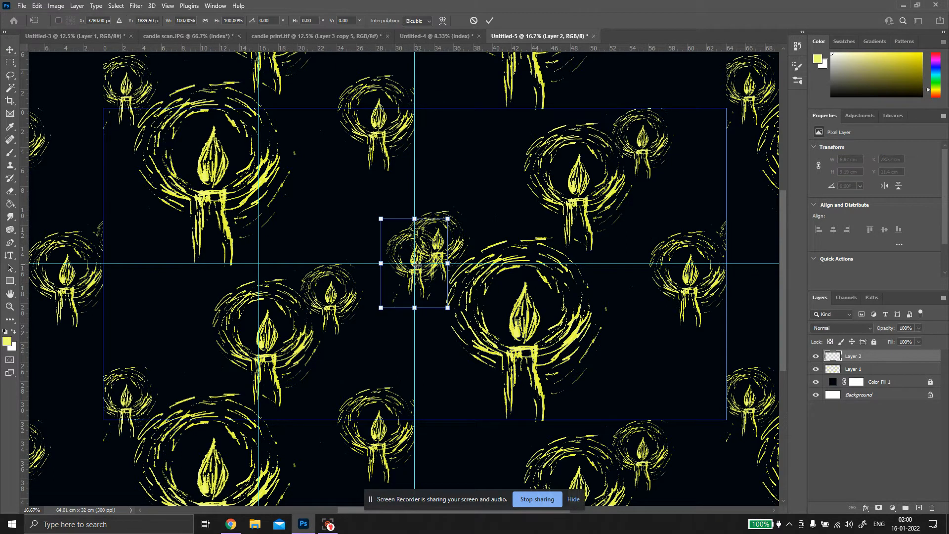
{"action": "left_click_drag", "start_coordinate": [414, 263], "coordinate": [119, 256]}
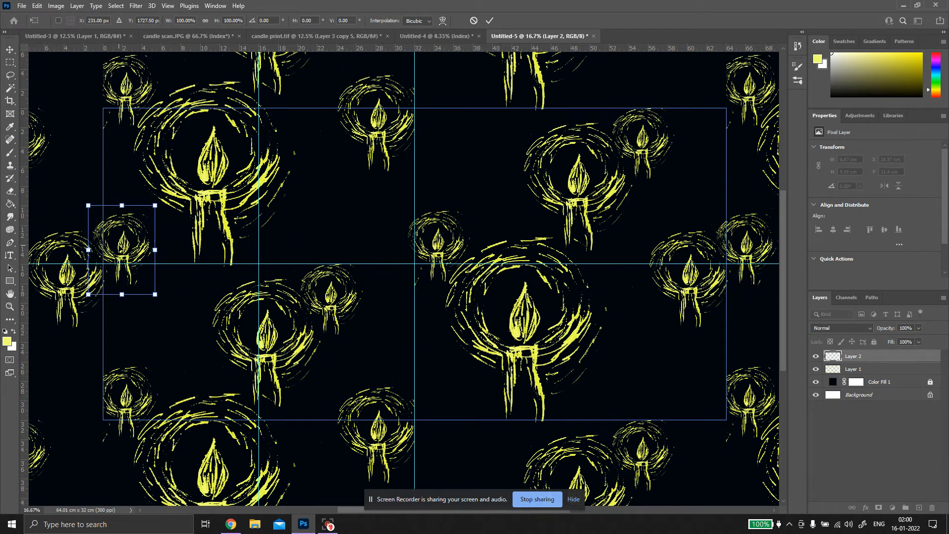
Fine-tune the pasted candle's position to X 265 px, Y 1689.50 px across the document edge, check the repeat and apply the transform
{"action": "key", "text": "ctrl+plus"}
{"action": "key", "text": "ctrl+plus"}
{"action": "scroll", "coordinate": [119, 245], "scroll_direction": "left", "scroll_amount": 6}
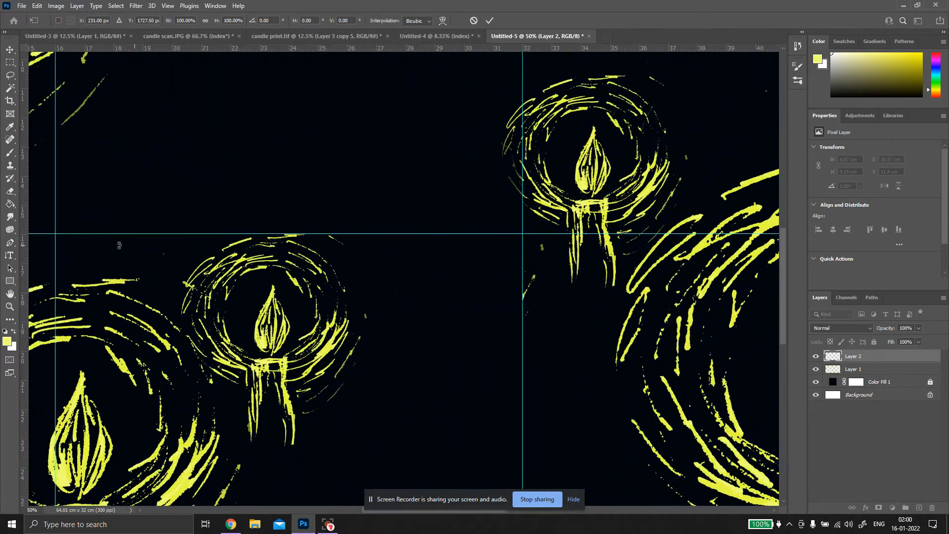
{"action": "scroll", "coordinate": [119, 245], "scroll_direction": "left", "scroll_amount": 8}
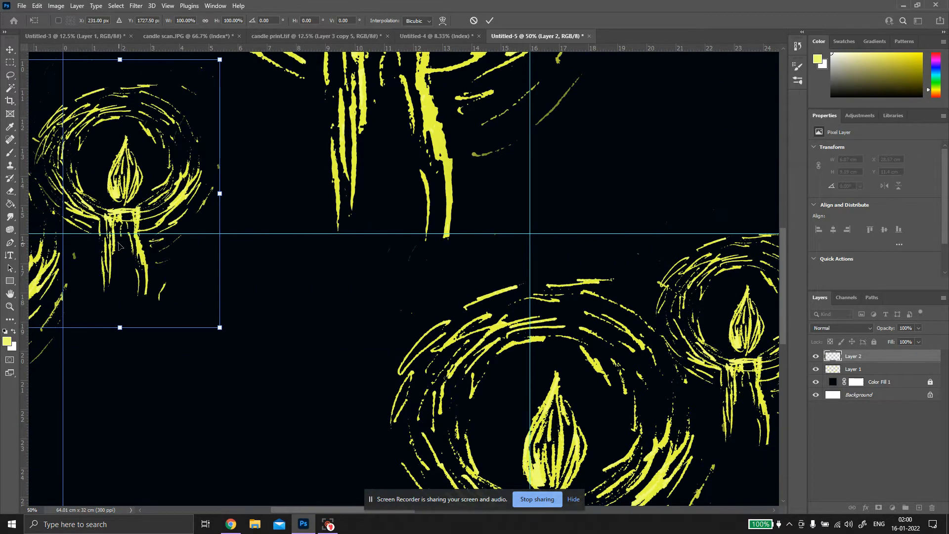
{"action": "mouse_move", "coordinate": [207, 172]}
{"action": "left_mouse_down"}
{"action": "mouse_move", "coordinate": [201, 179]}
{"action": "mouse_move", "coordinate": [199, 170]}
{"action": "mouse_move", "coordinate": [210, 175]}
{"action": "left_mouse_up"}
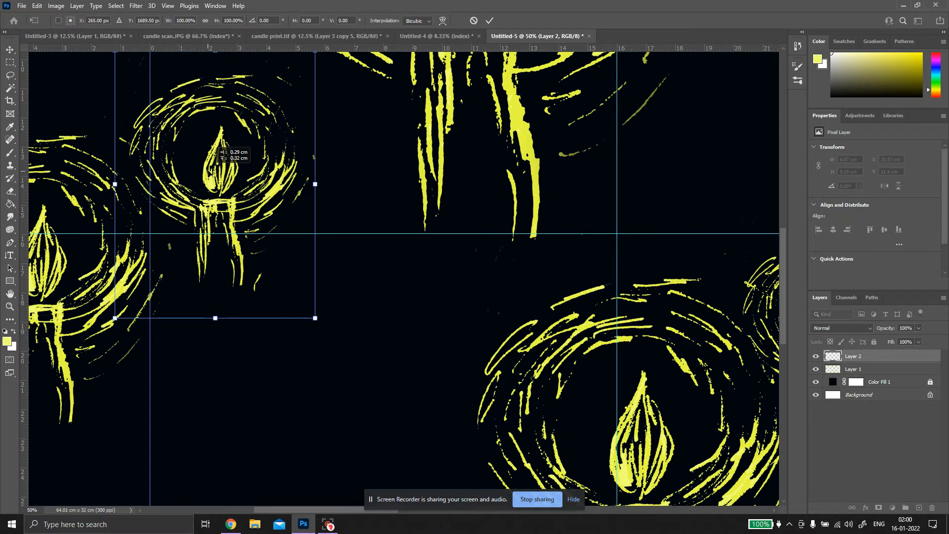
{"action": "left_click_drag", "start_coordinate": [210, 173], "coordinate": [210, 173]}
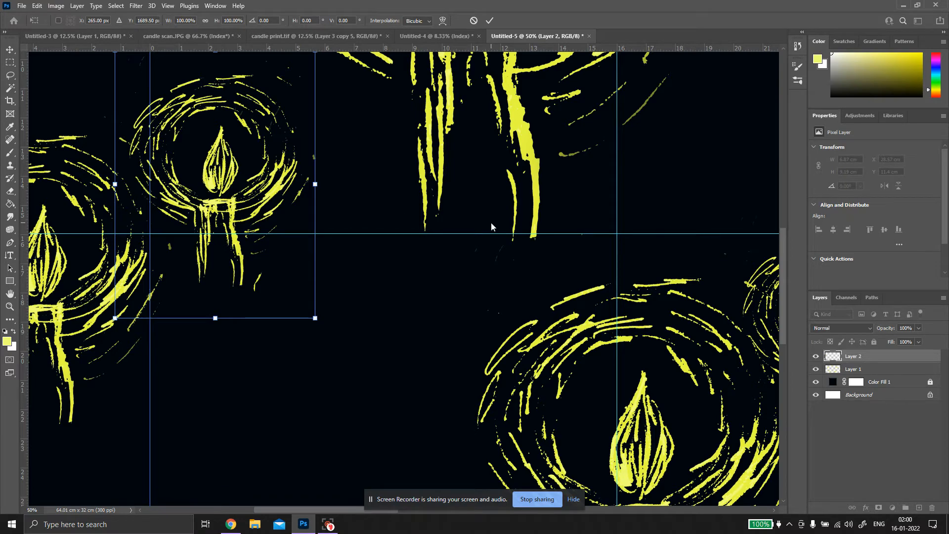
{"action": "key", "text": "ctrl+minus"}
{"action": "key", "text": "ctrl+minus"}
{"action": "key", "text": "ctrl+minus"}
{"action": "key", "text": "ctrl+minus"}
{"action": "key", "text": "ctrl+minus"}
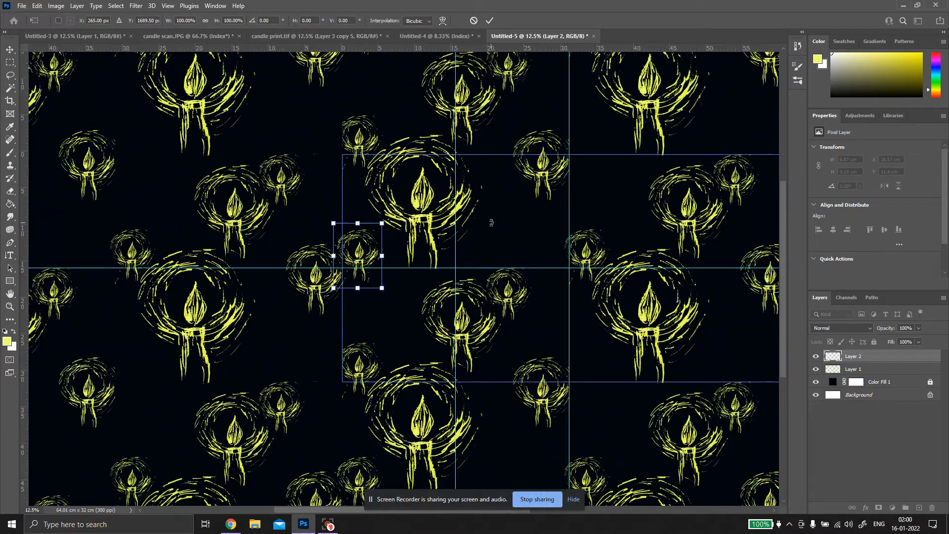
{"action": "scroll", "coordinate": [573, 286], "scroll_direction": "right", "scroll_amount": 3}
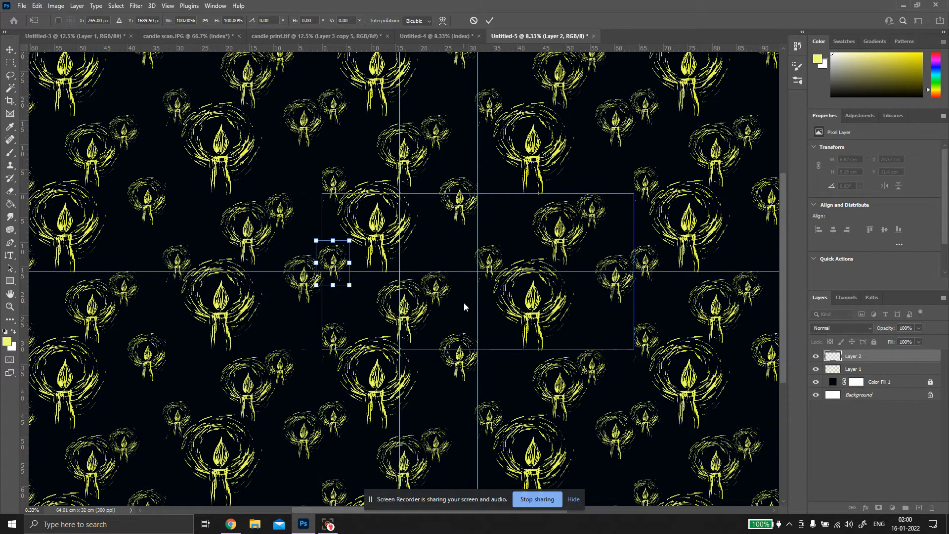
{"action": "key", "text": "Return"}
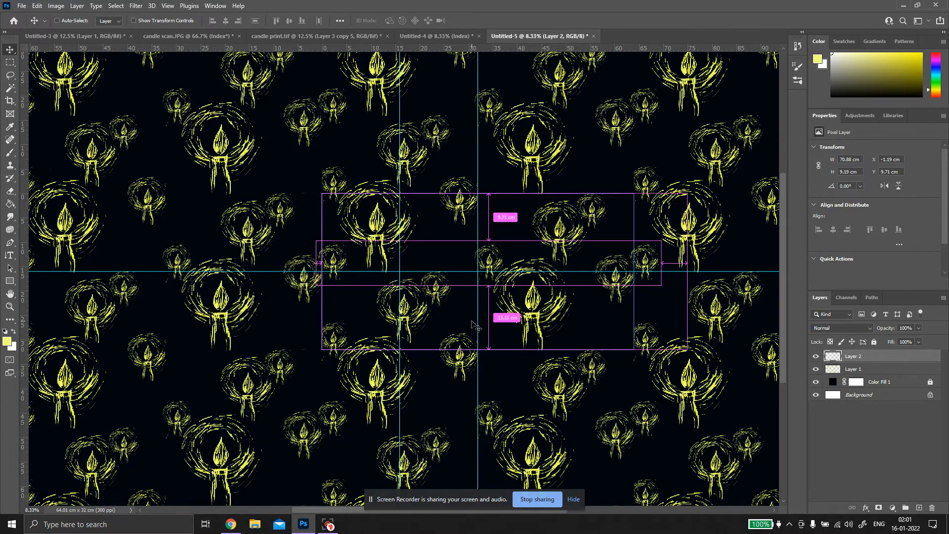
Copy the small candle's halo fragment beside the middle guide from Layer 1 to a new layer, using a 4.73 × 7.35 cm rectangular selection
{"action": "key", "text": "ctrl+plus"}
{"action": "key", "text": "ctrl+plus"}
{"action": "scroll", "coordinate": [478, 329], "scroll_direction": "right", "scroll_amount": 4}
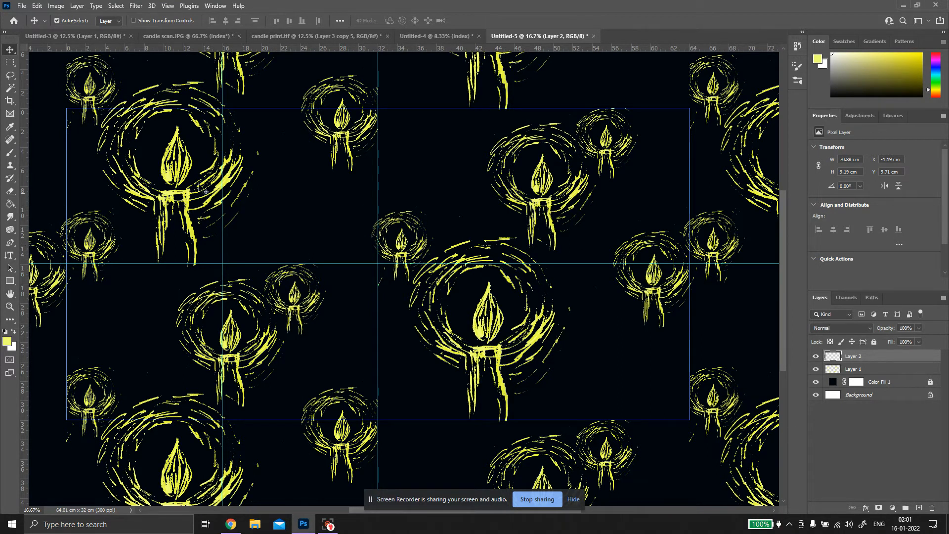
{"action": "left_click", "coordinate": [10, 62]}
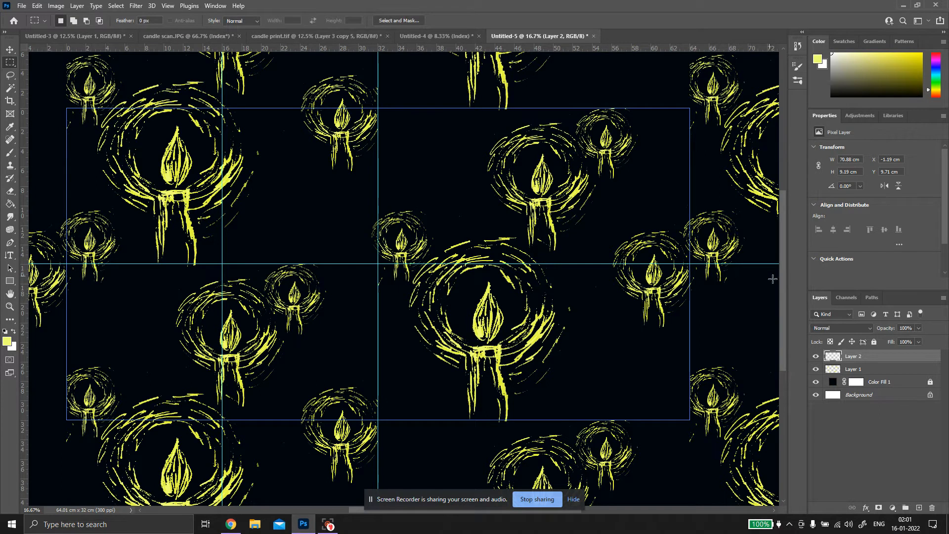
{"action": "left_click", "coordinate": [825, 369]}
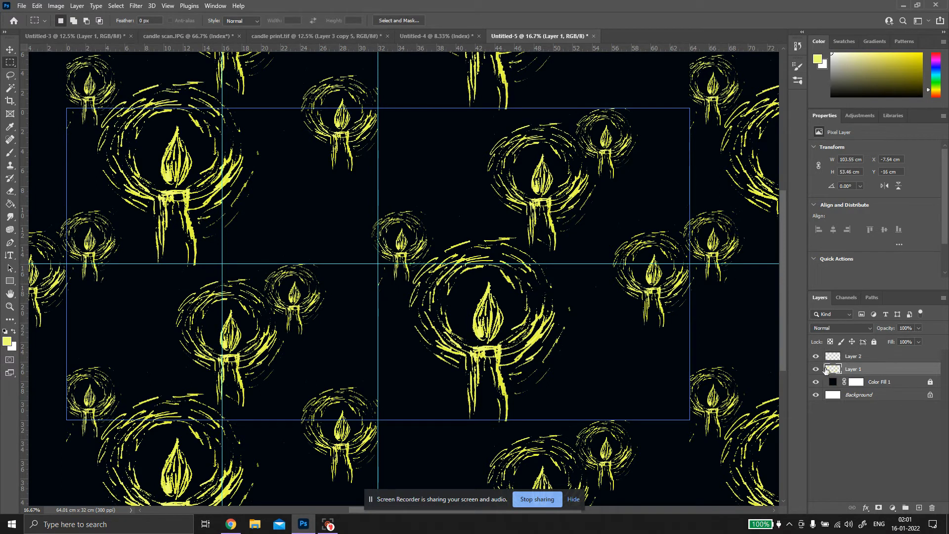
{"action": "left_click_drag", "start_coordinate": [332, 192], "coordinate": [378, 268]}
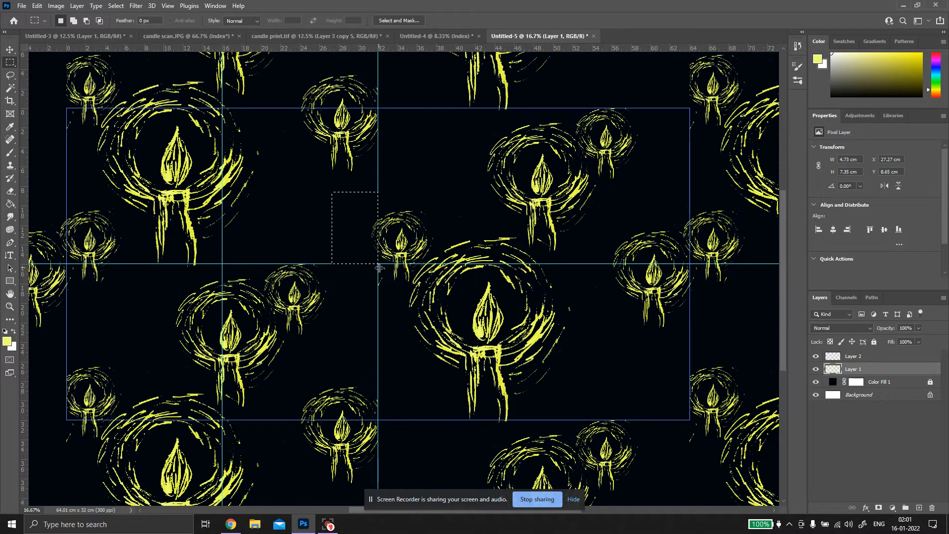
{"action": "key", "text": "ctrl+j"}
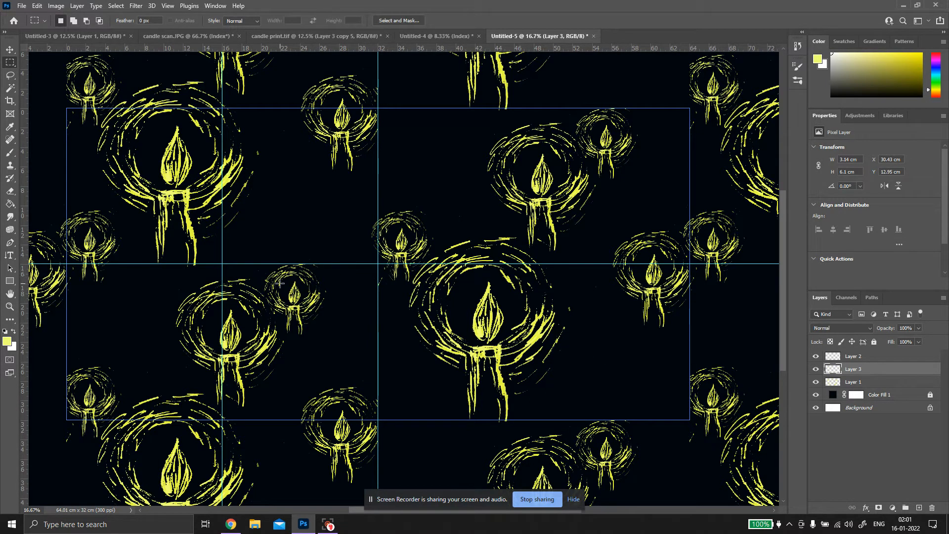
{"action": "key", "text": "Delete"}
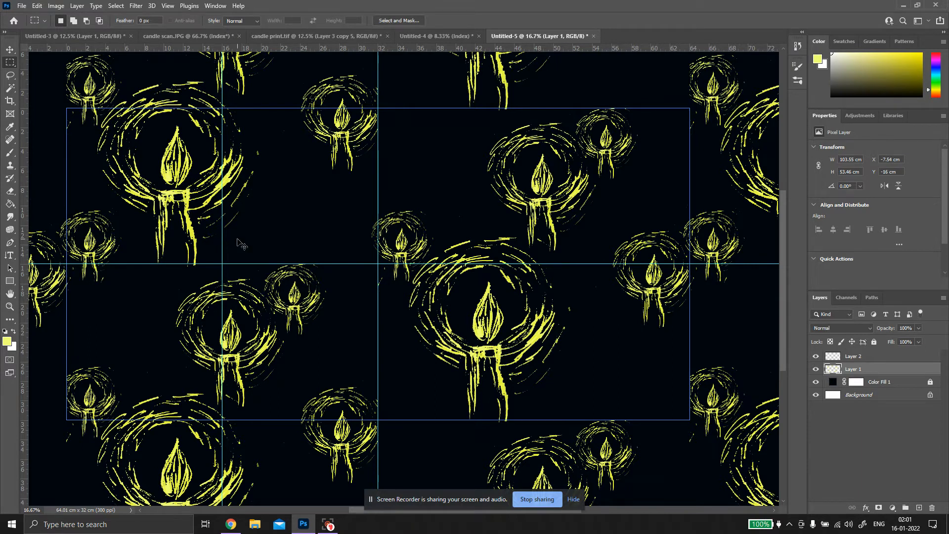
{"action": "key", "text": "ctrl+z"}
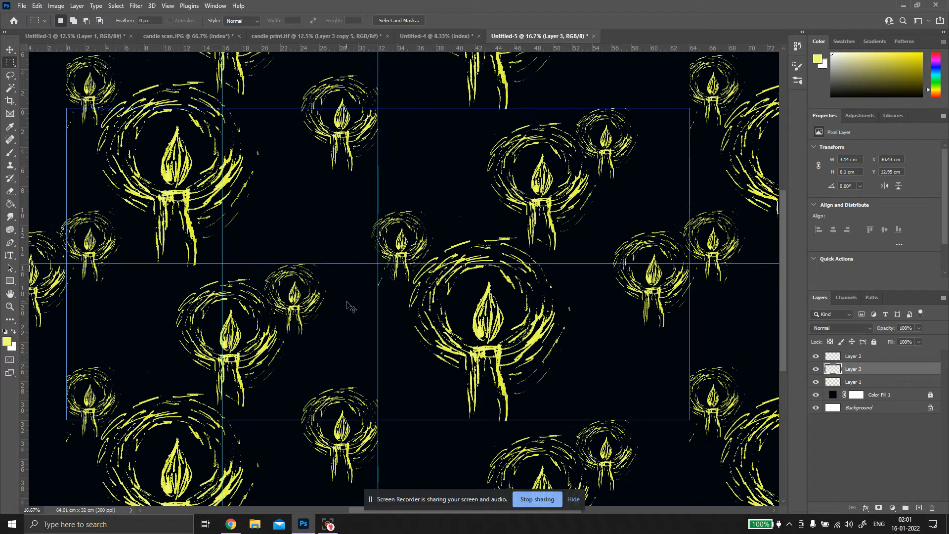
Move the copied halo fragment to the tile's lower-right corner at X 60.87 cm, Y 25.91 cm with Free Transform
{"action": "key", "text": "ctrl+t"}
{"action": "left_click_drag", "start_coordinate": [386, 281], "coordinate": [683, 402]}
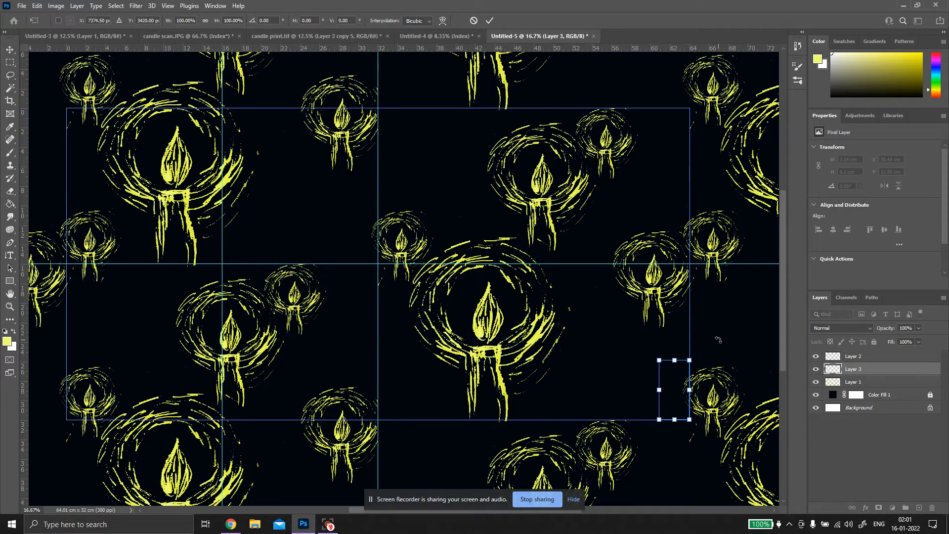
{"action": "key", "text": "Return"}
Examine the half-drop repeat across neighbouring tiles at several zoom levels, checking the small candles and halos along the tile edges
{"action": "scroll", "coordinate": [678, 364], "scroll_direction": "down", "scroll_amount": 2}
{"action": "key", "text": "ctrl+minus"}
{"action": "key", "text": "ctrl+minus"}
{"action": "key", "text": "ctrl+minus"}
{"action": "key", "text": "ctrl+minus"}
{"action": "key", "text": "ctrl+minus"}
{"action": "key", "text": "ctrl+minus"}
{"action": "key", "text": "ctrl+plus"}
{"action": "key", "text": "ctrl+plus"}
{"action": "key", "text": "ctrl+minus"}
{"action": "key", "text": "ctrl+minus"}
{"action": "key", "text": "ctrl+minus"}
{"action": "key", "text": "ctrl+plus"}
{"action": "key", "text": "ctrl+plus"}
{"action": "key", "text": "ctrl+plus"}
{"action": "key", "text": "ctrl+plus"}
{"action": "key", "text": "ctrl+plus"}
{"action": "key", "text": "ctrl+plus"}
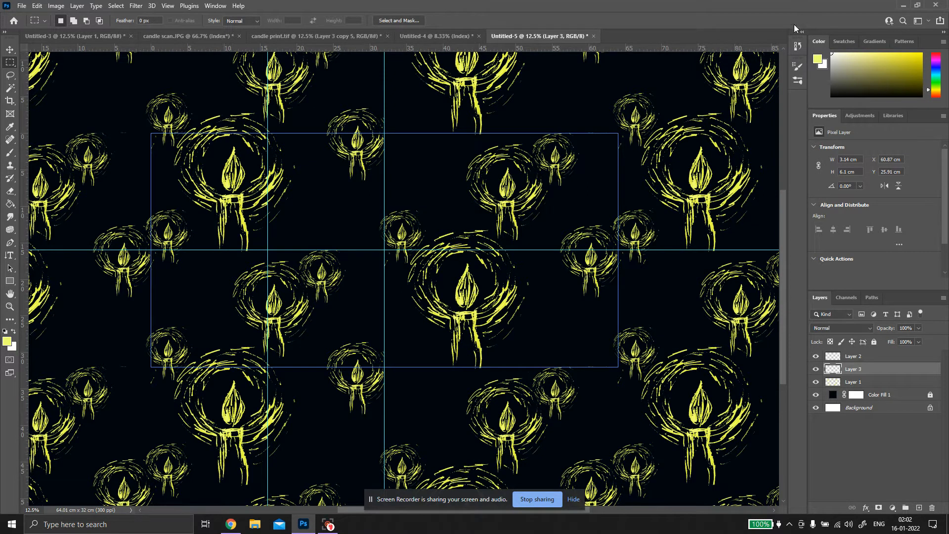
{"action": "right_click", "coordinate": [890, 356]}
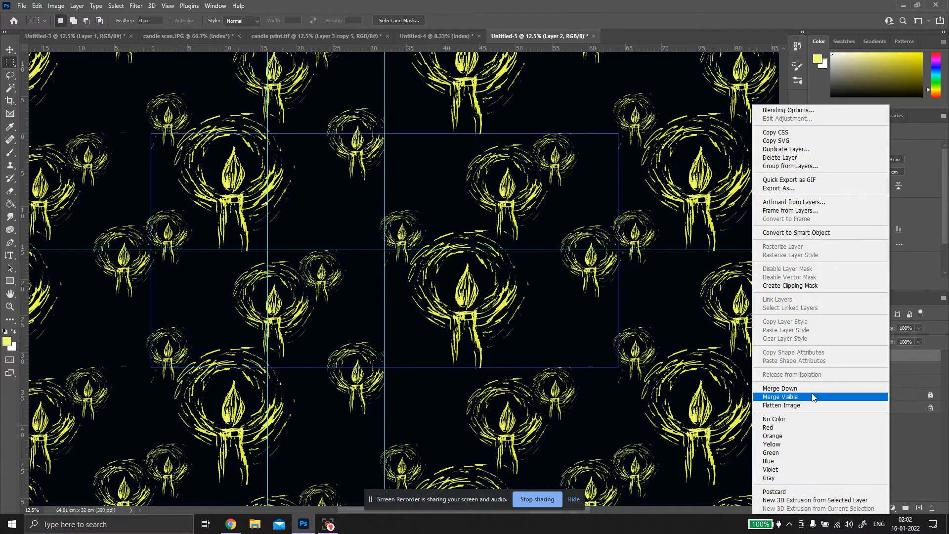
{"action": "left_click", "coordinate": [21, 5]}
{"action": "left_click", "coordinate": [20, 5]}
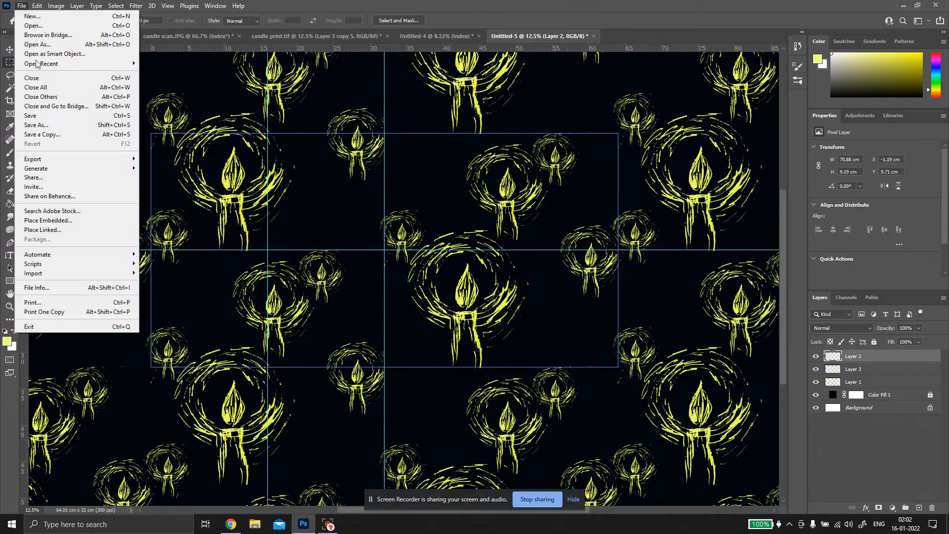
{"action": "left_click", "coordinate": [198, 69]}
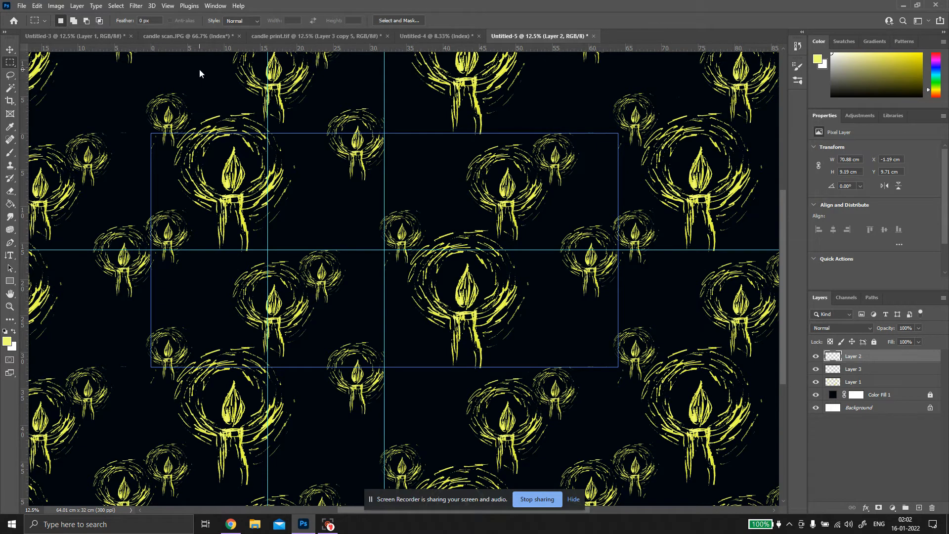
Save the document as a TIFF named Untitled-5 in the recordingg folder, using LZW compression and keeping the layers
{"action": "key", "text": "ctrl+shift+s"}
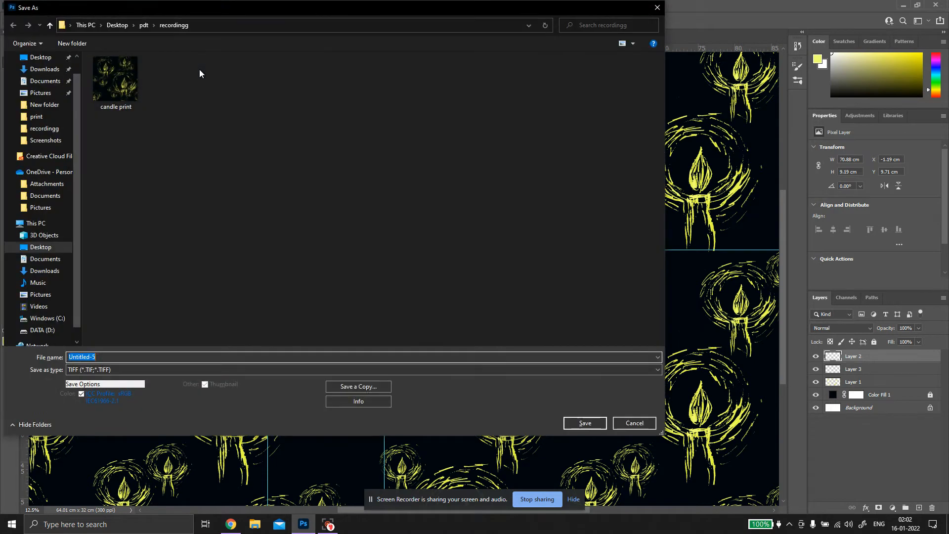
{"action": "left_click", "coordinate": [132, 372]}
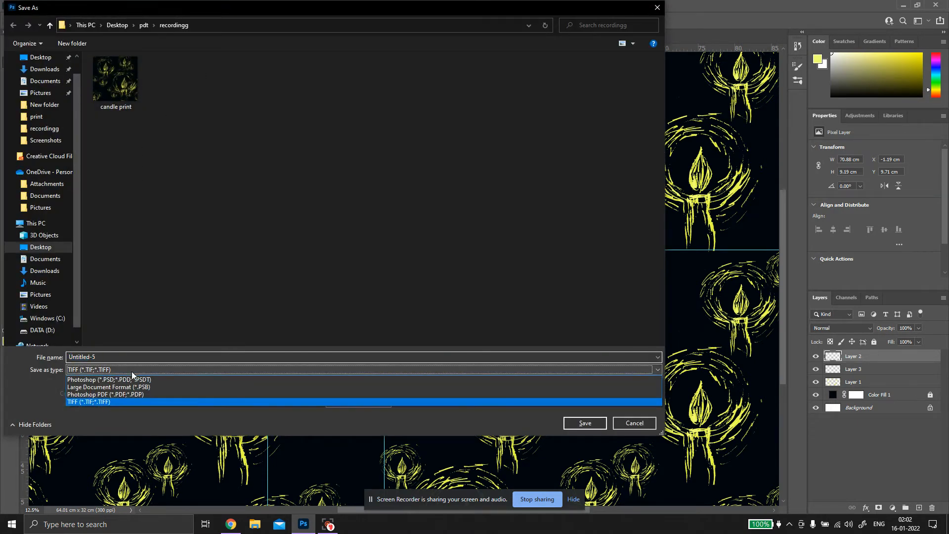
{"action": "left_click", "coordinate": [126, 402]}
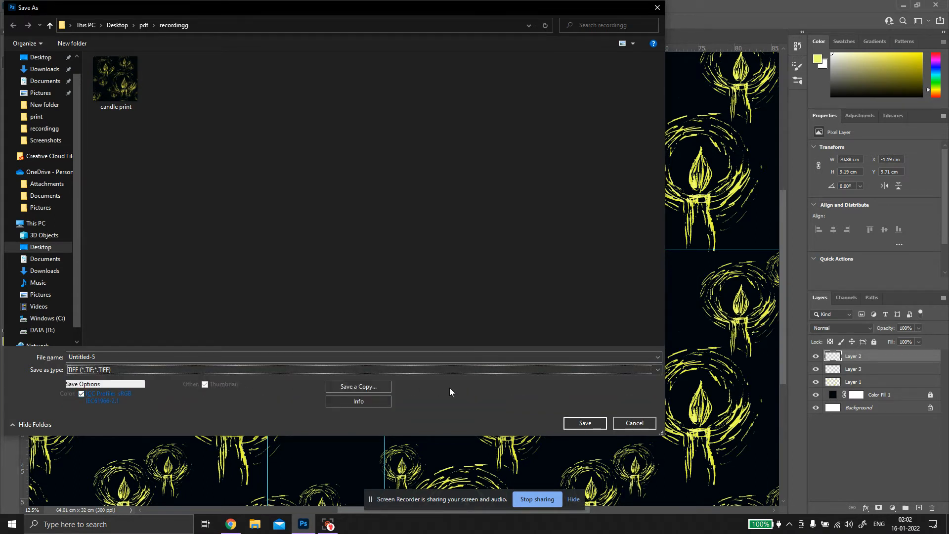
{"action": "left_click", "coordinate": [585, 423]}
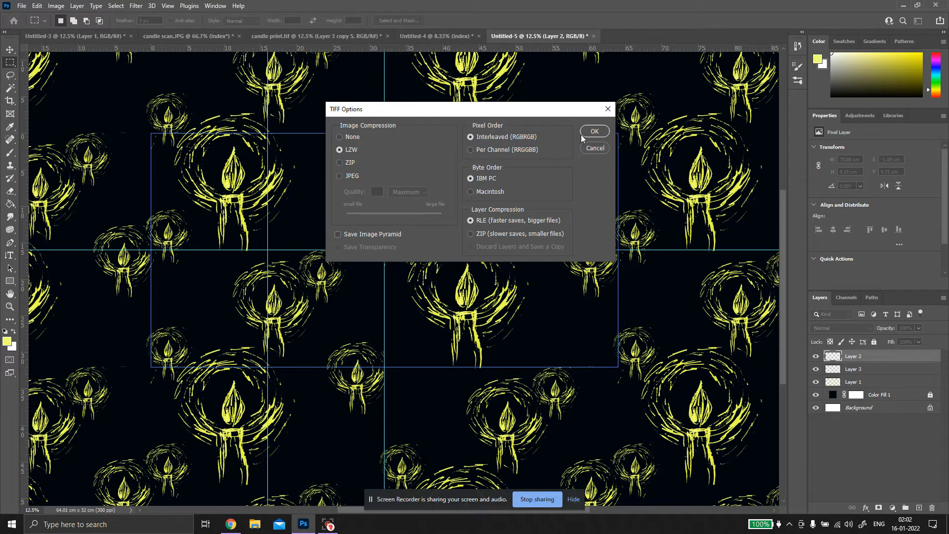
{"action": "left_click", "coordinate": [606, 130]}
{"action": "left_click", "coordinate": [433, 198]}
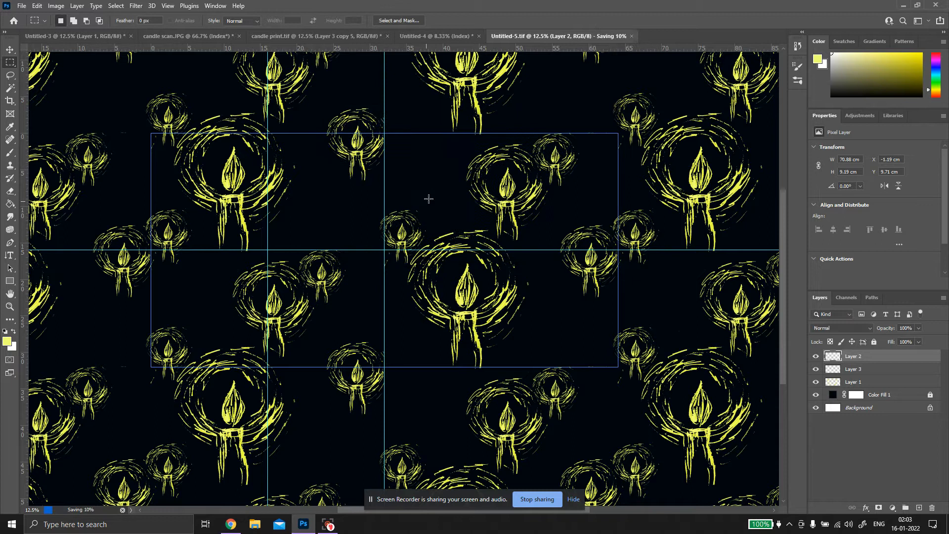
Turn off Pattern Preview so only the single tile is displayed
{"action": "scroll", "coordinate": [341, 210], "scroll_direction": "down", "scroll_amount": 1}
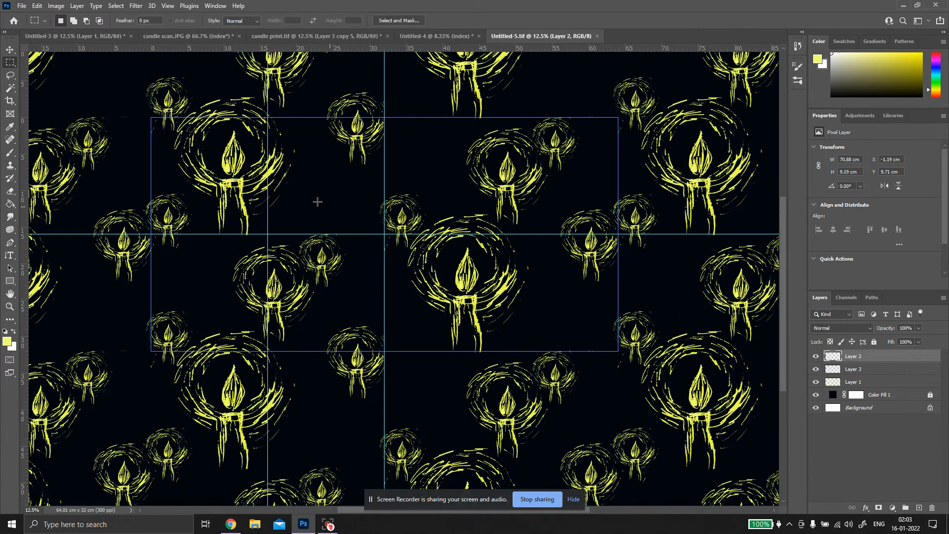
{"action": "left_click", "coordinate": [168, 5]}
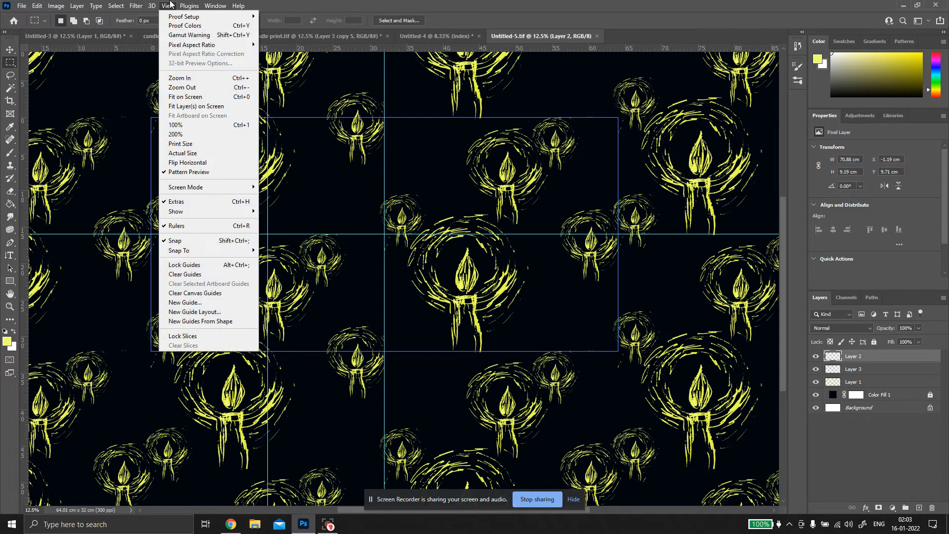
{"action": "left_click", "coordinate": [191, 172]}
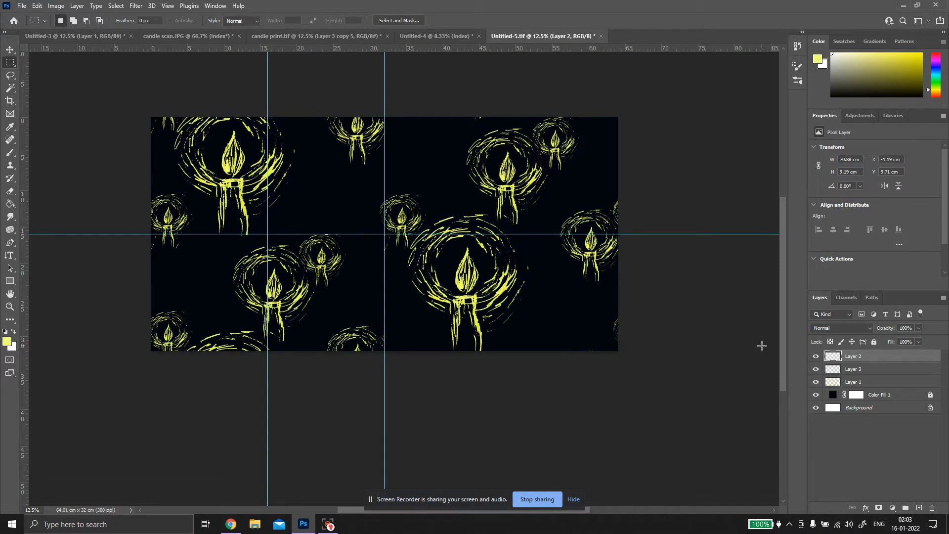
Select Layer 2, Layer 3 and Layer 1 together
{"action": "right_click", "coordinate": [849, 356]}
{"action": "left_click", "coordinate": [850, 356]}
{"action": "right_click", "coordinate": [849, 356]}
{"action": "left_click", "coordinate": [850, 356]}
{"action": "right_click", "coordinate": [849, 356]}
{"action": "left_click", "coordinate": [861, 356]}
{"action": "right_click", "coordinate": [862, 355]}
{"action": "left_click", "coordinate": [861, 356]}
{"action": "left_click", "coordinate": [855, 383], "text": "shift"}
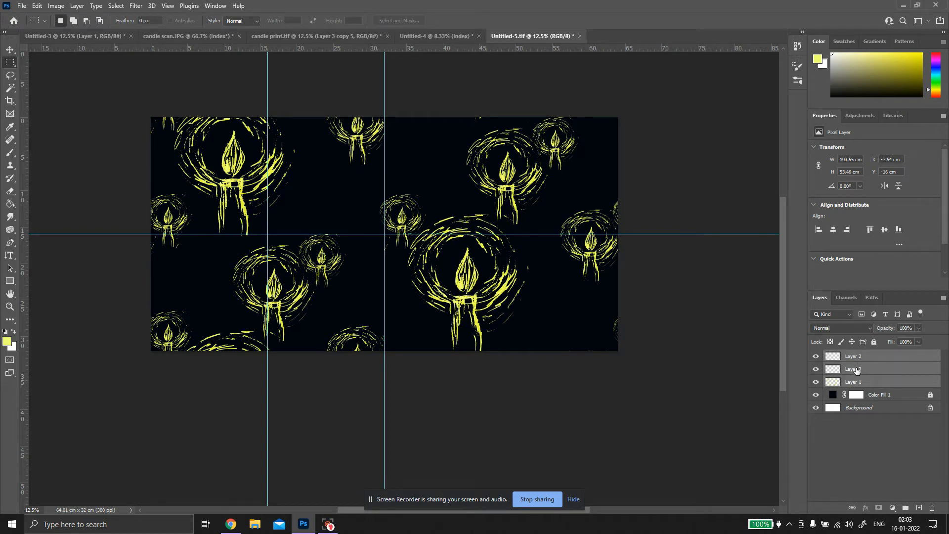
Try flattening the image and undo it
{"action": "right_click", "coordinate": [857, 370]}
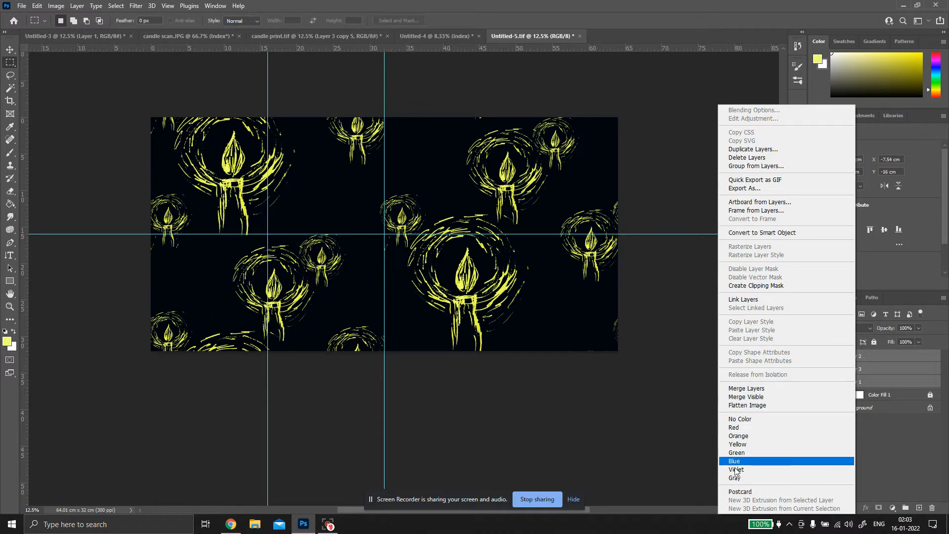
{"action": "left_click", "coordinate": [747, 405]}
{"action": "key", "text": "ctrl+z"}
Merge the three selected candle layers into one and lock the merged layer's transparent pixels
{"action": "right_click", "coordinate": [877, 367]}
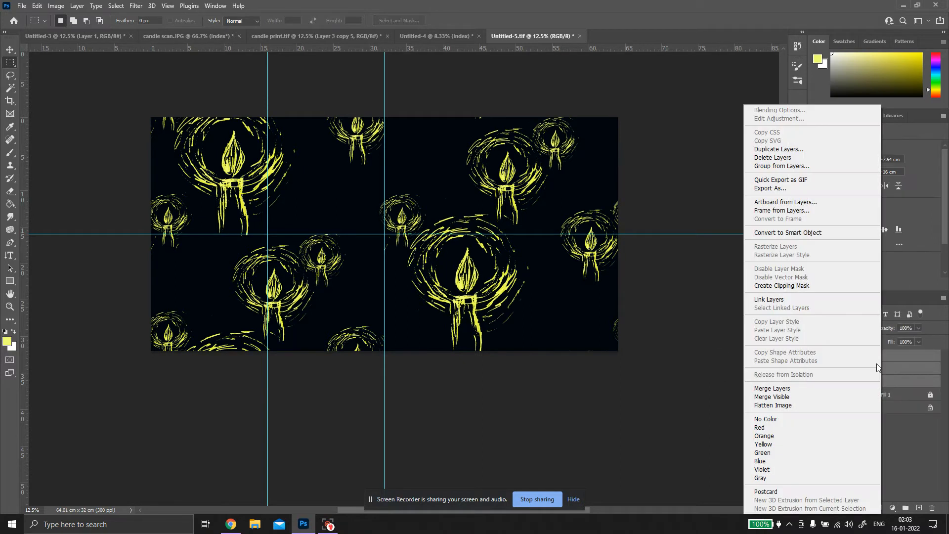
{"action": "left_click", "coordinate": [800, 388]}
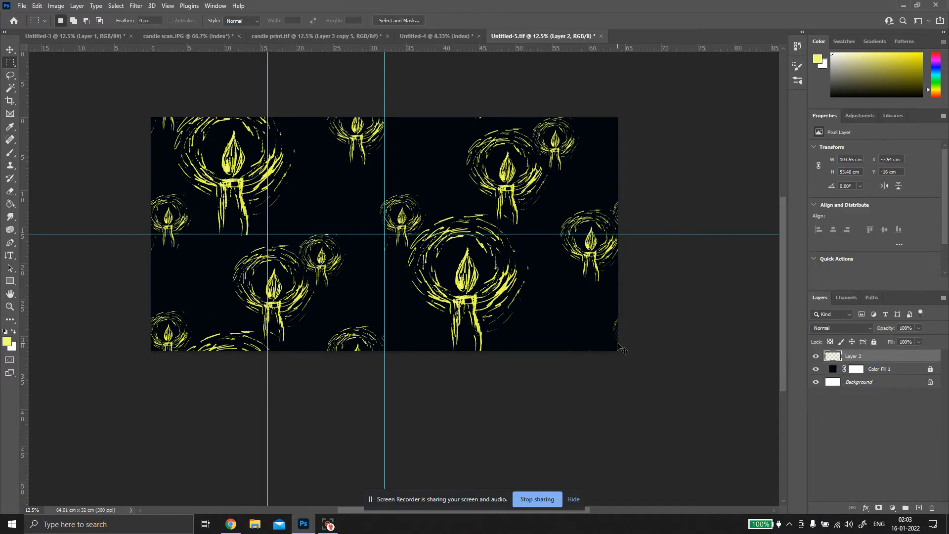
{"action": "key", "text": "ctrl+plus"}
{"action": "scroll", "coordinate": [617, 343], "scroll_direction": "up", "scroll_amount": 2}
{"action": "scroll", "coordinate": [587, 343], "scroll_direction": "down", "scroll_amount": 1}
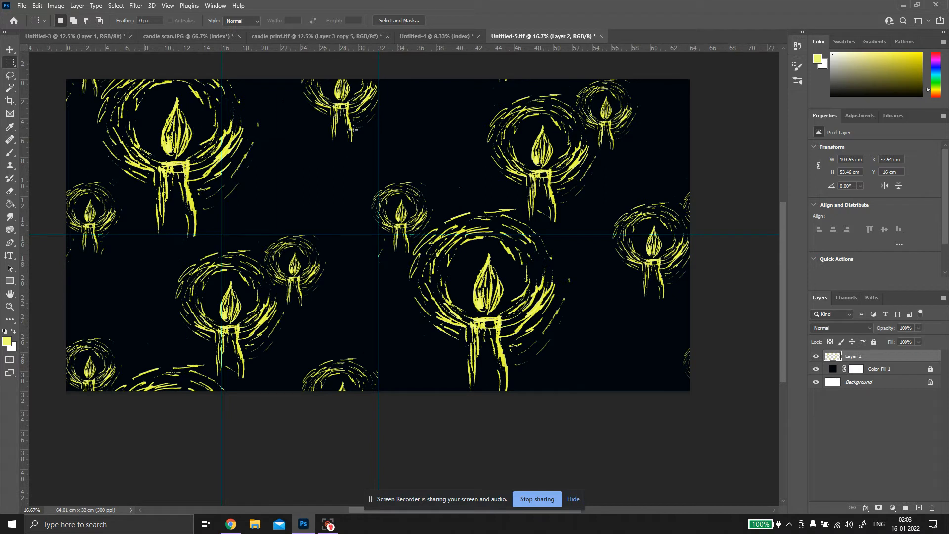
{"action": "left_click", "coordinate": [838, 341]}
{"action": "key", "text": "b"}
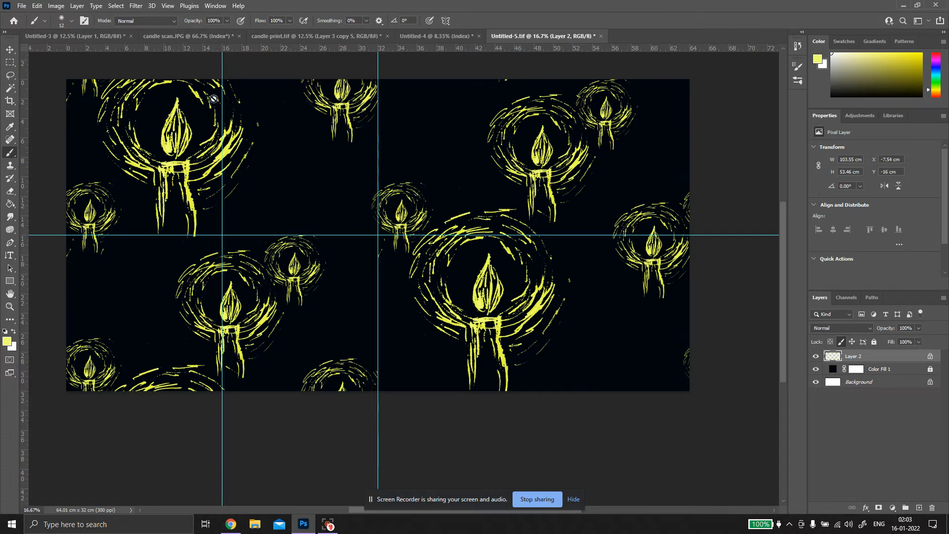
{"action": "left_click", "coordinate": [930, 355]}
Enlarge the brush to 401 px and try a pale yellow stroke over the large lower candle's flame
{"action": "left_click", "coordinate": [72, 22]}
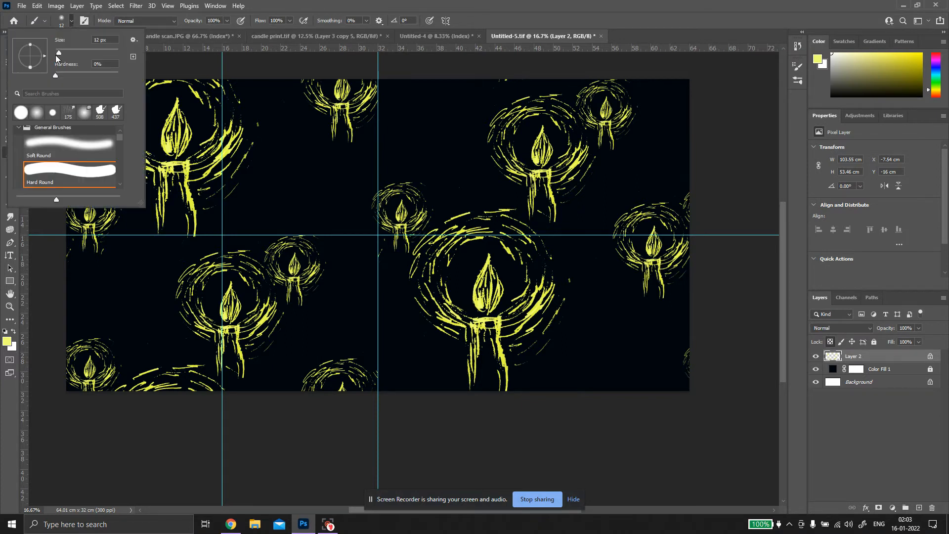
{"action": "left_click_drag", "start_coordinate": [59, 53], "coordinate": [107, 52]}
{"action": "left_click_drag", "start_coordinate": [106, 51], "coordinate": [115, 54]}
{"action": "mouse_move", "coordinate": [487, 269]}
{"action": "left_mouse_down"}
{"action": "mouse_move", "coordinate": [474, 291]}
{"action": "mouse_move", "coordinate": [497, 272]}
{"action": "mouse_move", "coordinate": [480, 301]}
{"action": "mouse_move", "coordinate": [493, 278]}
{"action": "left_mouse_up"}
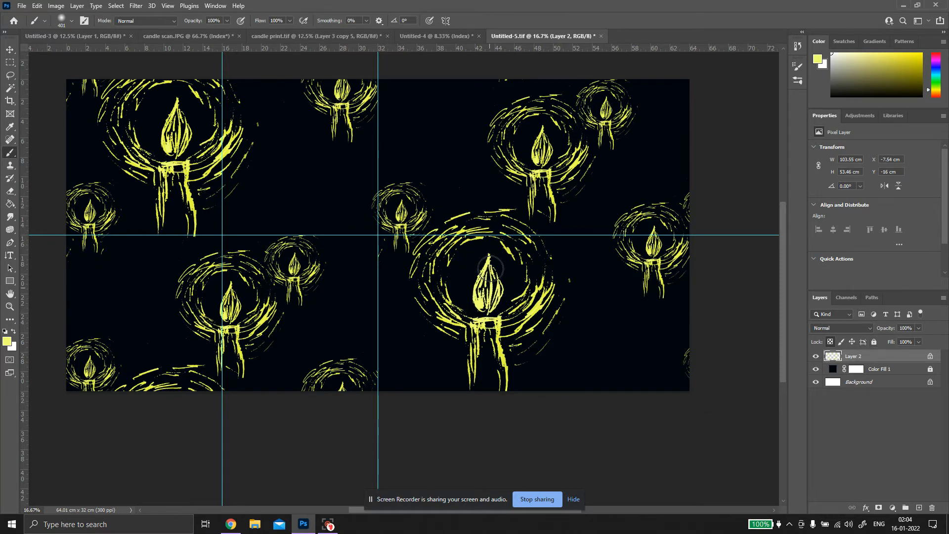
Set the background colour to black and re-lock the transparent pixels of Layer 2
{"action": "left_click_drag", "start_coordinate": [837, 60], "coordinate": [825, 110]}
{"action": "left_click", "coordinate": [929, 357]}
{"action": "left_click", "coordinate": [830, 342]}
Choose the Hard Round brush with 100% hardness at 401 px
{"action": "left_click", "coordinate": [72, 22]}
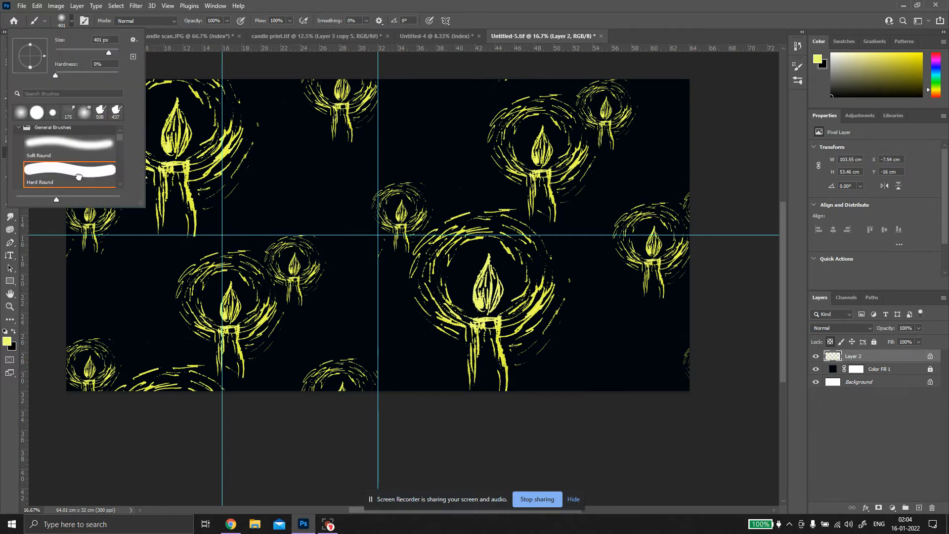
{"action": "left_click", "coordinate": [474, 284]}
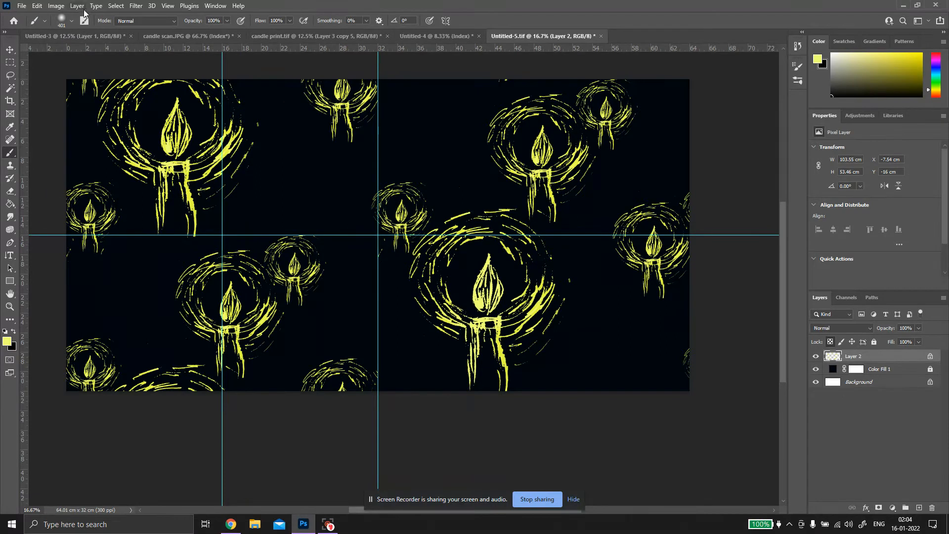
{"action": "left_click", "coordinate": [72, 22]}
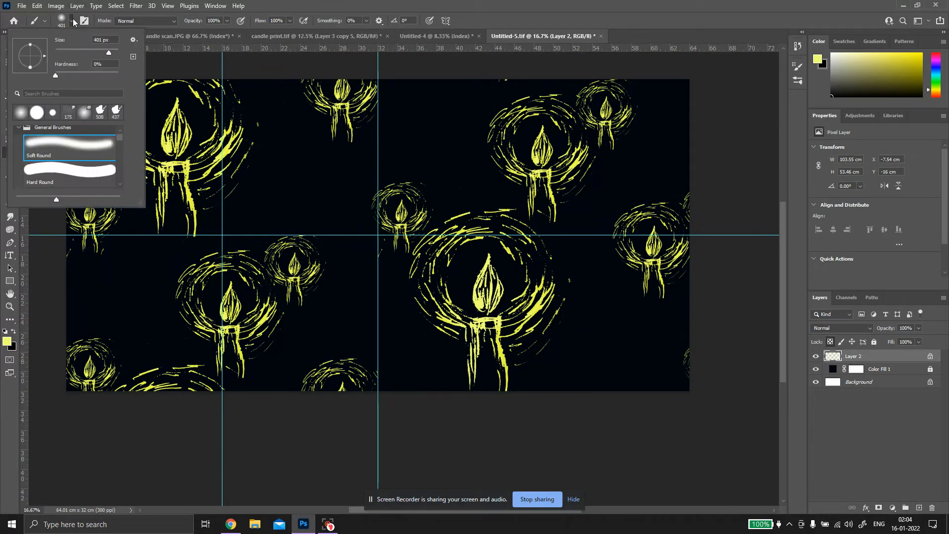
{"action": "left_click", "coordinate": [82, 171]}
{"action": "scroll", "coordinate": [116, 138], "scroll_direction": "up", "scroll_amount": 1}
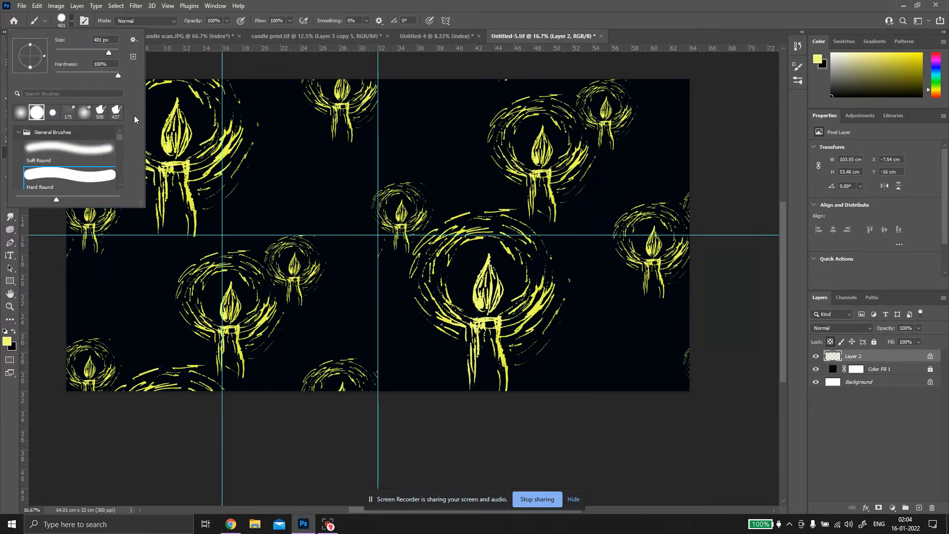
{"action": "left_click", "coordinate": [717, 191]}
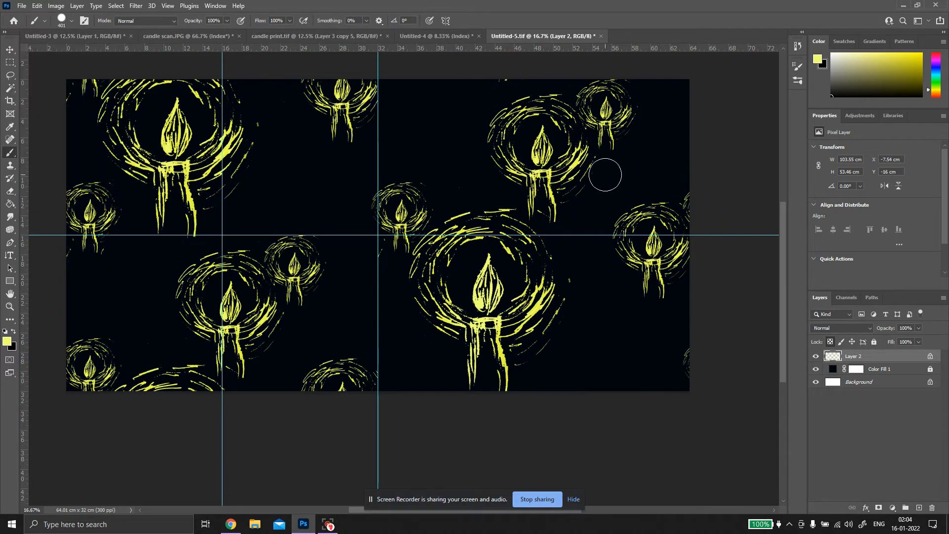
Try a Hue/Saturation adjustment of Hue -13, Saturation +37 and Lightness -4 on the candle layer, and cancel it
{"action": "key", "text": "ctrl+u"}
{"action": "left_click_drag", "start_coordinate": [678, 224], "coordinate": [672, 275]}
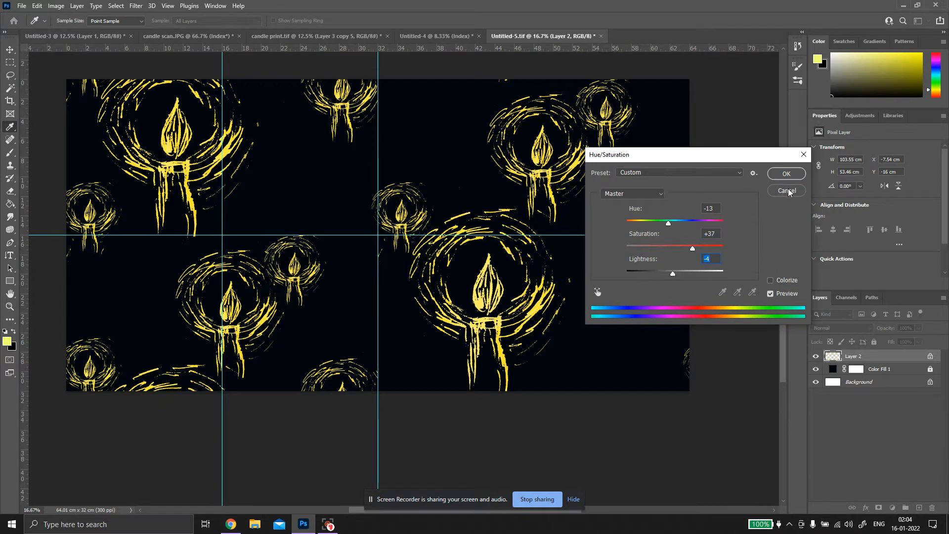
{"action": "left_click", "coordinate": [786, 191]}
Try a 5000 px Hard Round brush over the large lower candle
{"action": "key", "text": "b"}
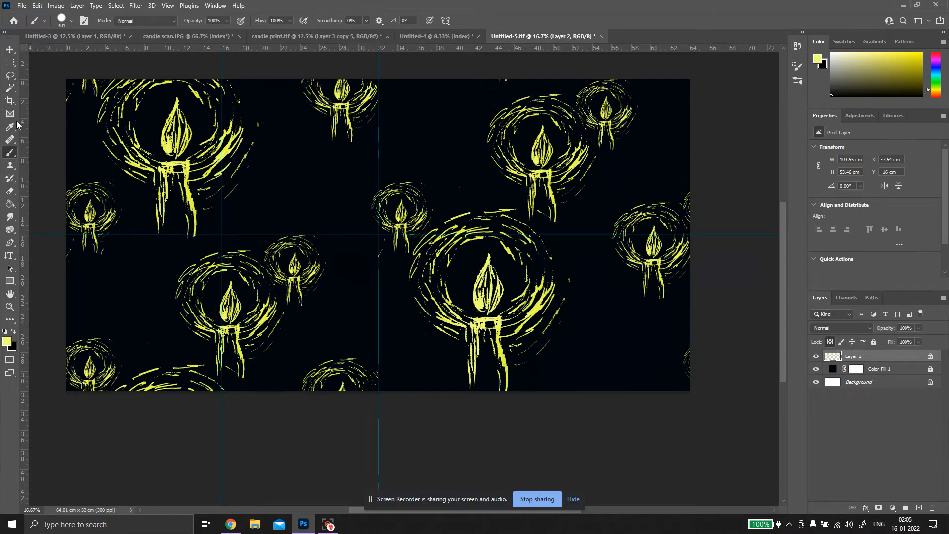
{"action": "left_click", "coordinate": [73, 19]}
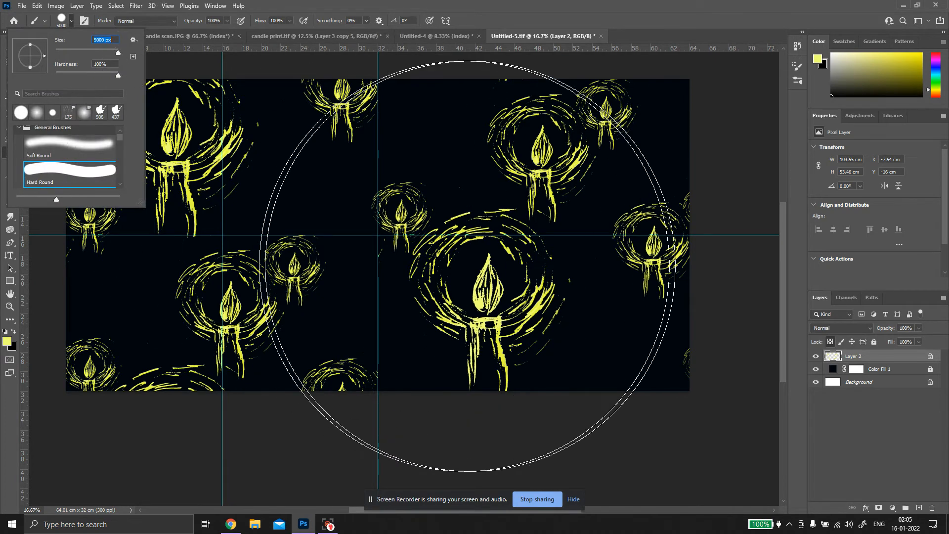
{"action": "left_click", "coordinate": [475, 266]}
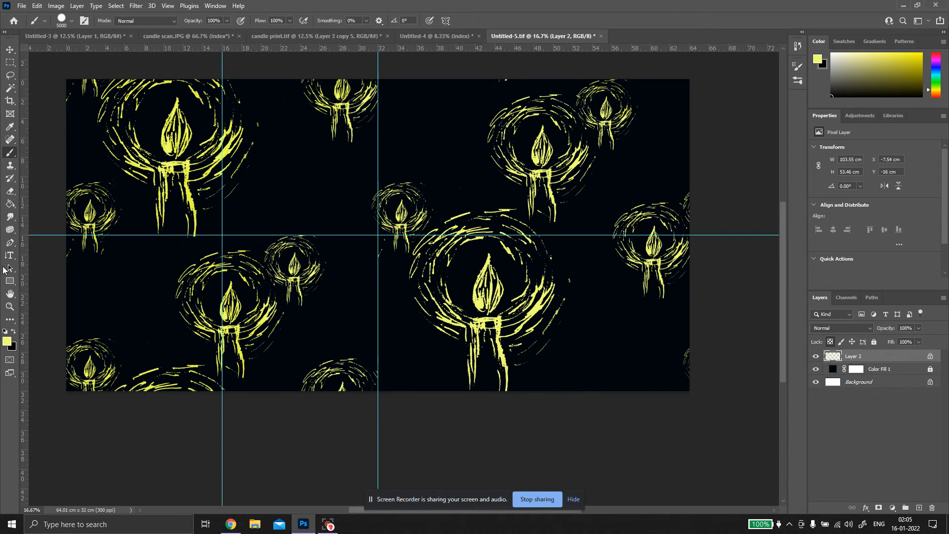
Set the foreground colour to white (ffffff) and paint the large lower candle's flame and inner halo with a 259 px brush
{"action": "left_click", "coordinate": [9, 339]}
{"action": "left_click_drag", "start_coordinate": [628, 183], "coordinate": [593, 102]}
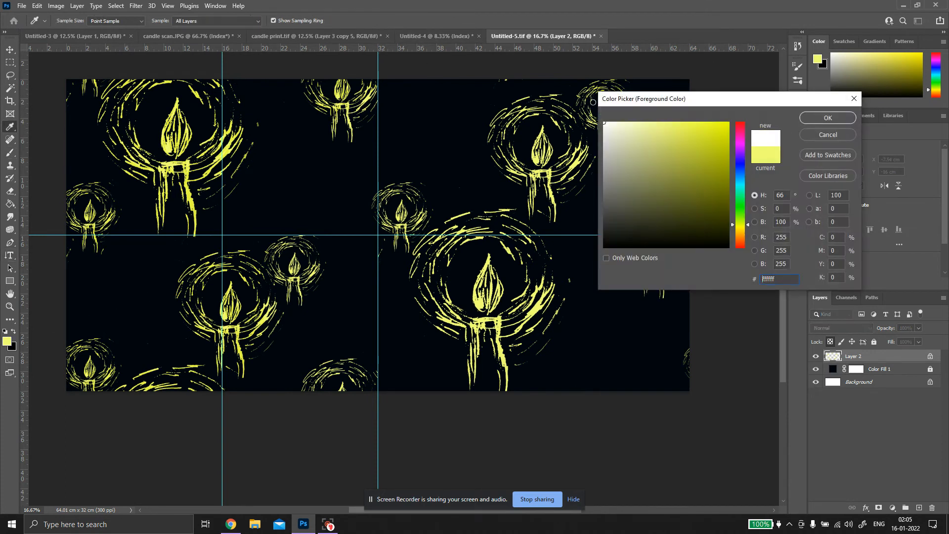
{"action": "left_click", "coordinate": [827, 117]}
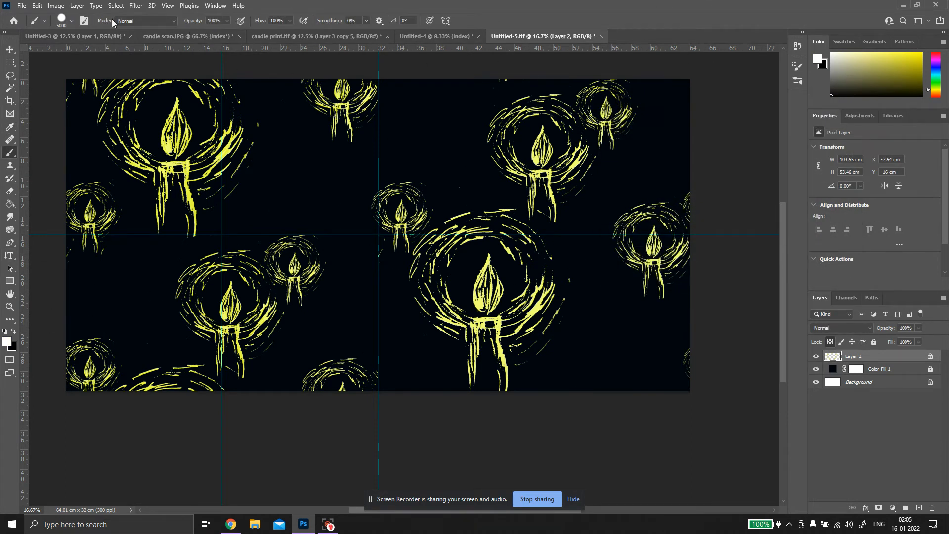
{"action": "left_click", "coordinate": [72, 21]}
{"action": "left_click_drag", "start_coordinate": [84, 51], "coordinate": [105, 50]}
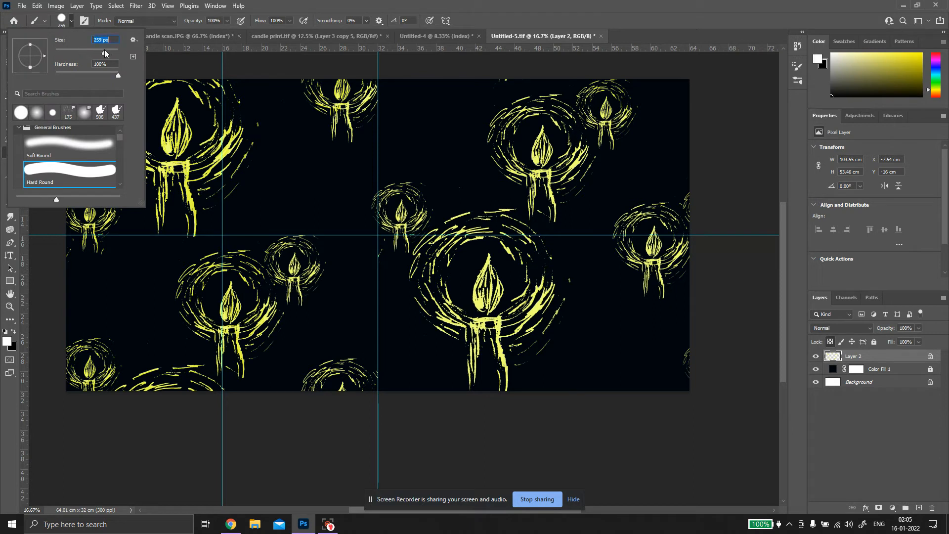
{"action": "mouse_move", "coordinate": [461, 277]}
{"action": "left_mouse_down"}
{"action": "mouse_move", "coordinate": [483, 310]}
{"action": "mouse_move", "coordinate": [503, 244]}
{"action": "mouse_move", "coordinate": [512, 277]}
{"action": "mouse_move", "coordinate": [465, 312]}
{"action": "left_mouse_up"}
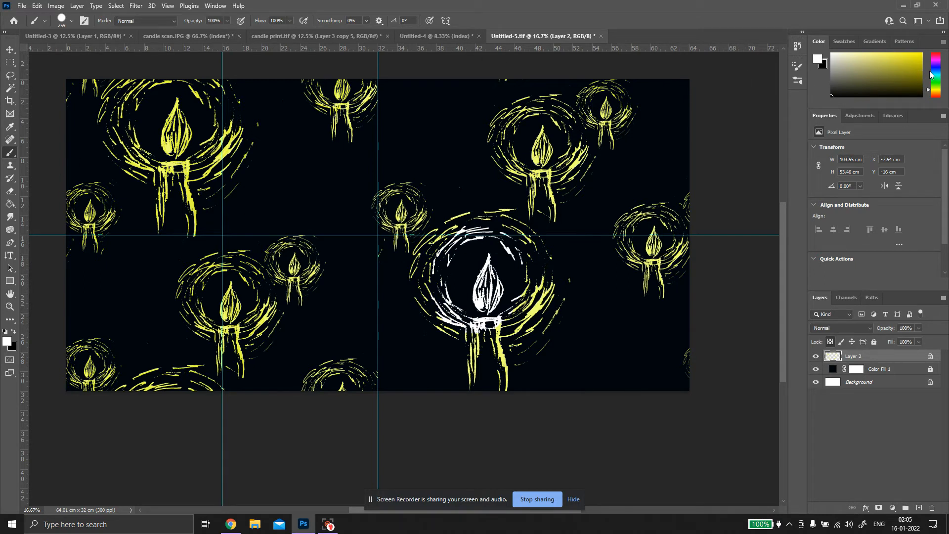
Set the foreground colour to dark green and try painting over the large lower candle with the 259 px brush
{"action": "left_click_drag", "start_coordinate": [930, 75], "coordinate": [938, 55]}
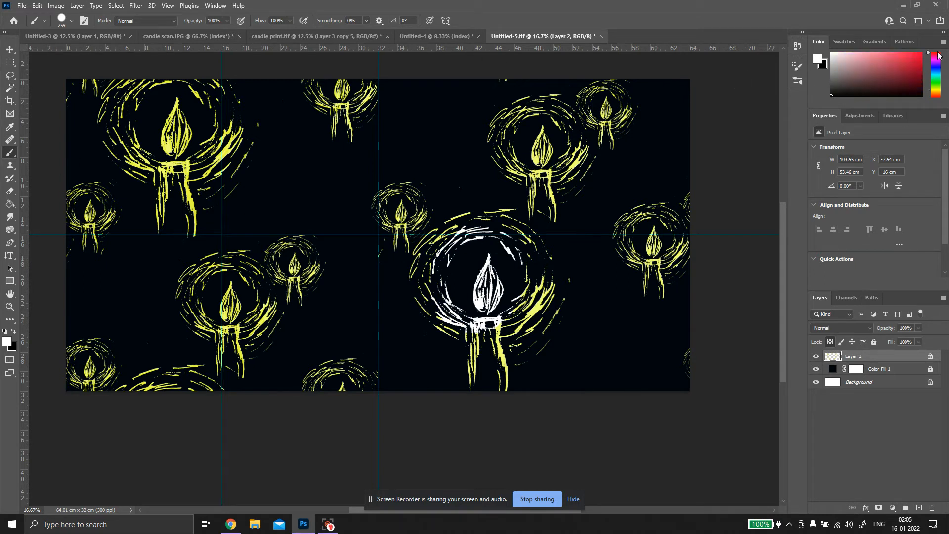
{"action": "left_click", "coordinate": [821, 65]}
{"action": "left_click", "coordinate": [854, 97]}
{"action": "left_click", "coordinate": [819, 61]}
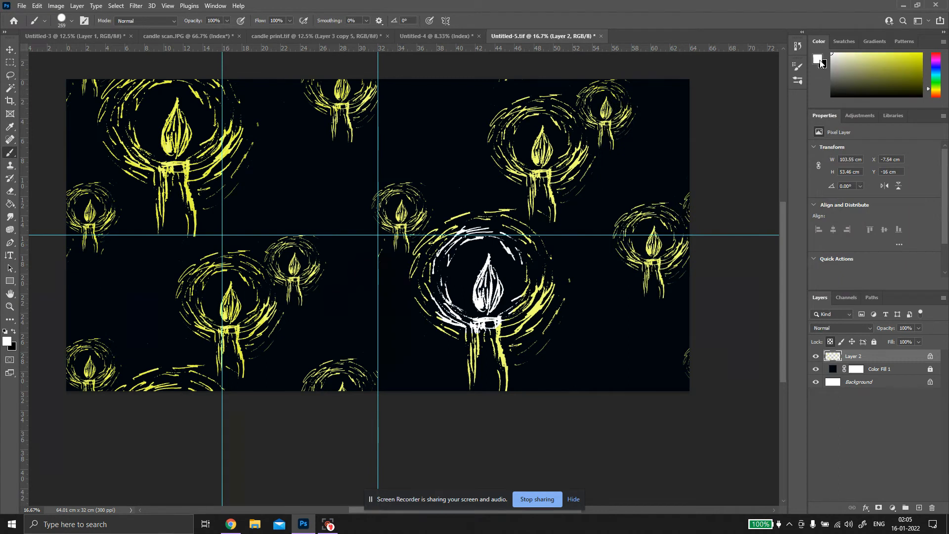
{"action": "left_click", "coordinate": [820, 62]}
{"action": "left_click", "coordinate": [854, 98]}
{"action": "mouse_move", "coordinate": [908, 63]}
{"action": "left_mouse_down"}
{"action": "mouse_move", "coordinate": [914, 57]}
{"action": "mouse_move", "coordinate": [928, 86]}
{"action": "left_mouse_up"}
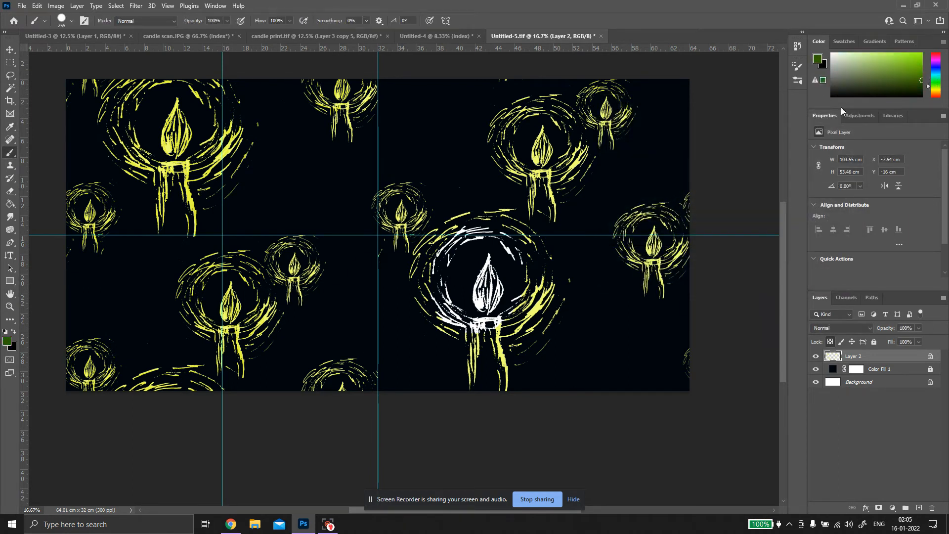
{"action": "mouse_move", "coordinate": [492, 273]}
{"action": "left_mouse_down"}
{"action": "mouse_move", "coordinate": [514, 302]}
{"action": "mouse_move", "coordinate": [473, 283]}
{"action": "mouse_move", "coordinate": [519, 262]}
{"action": "mouse_move", "coordinate": [446, 242]}
{"action": "mouse_move", "coordinate": [513, 308]}
{"action": "mouse_move", "coordinate": [465, 241]}
{"action": "mouse_move", "coordinate": [479, 336]}
{"action": "mouse_move", "coordinate": [514, 253]}
{"action": "left_mouse_up"}
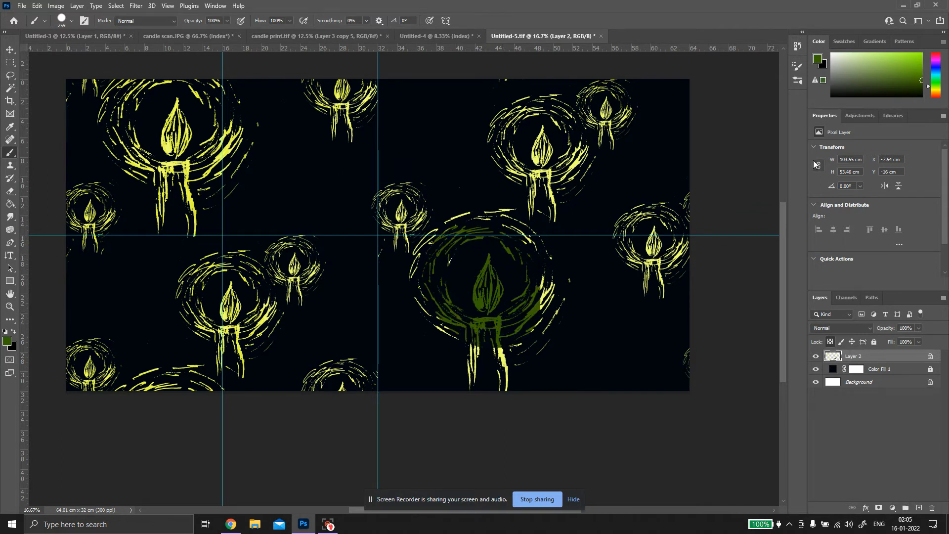
Undo the green and white brush strokes on the large lower candle
{"action": "key", "text": "ctrl+z"}
{"action": "key", "text": "ctrl+z"}
{"action": "key", "text": "ctrl+z"}
{"action": "key", "text": "ctrl+z"}
{"action": "key", "text": "ctrl+z"}
{"action": "key", "text": "ctrl+z"}
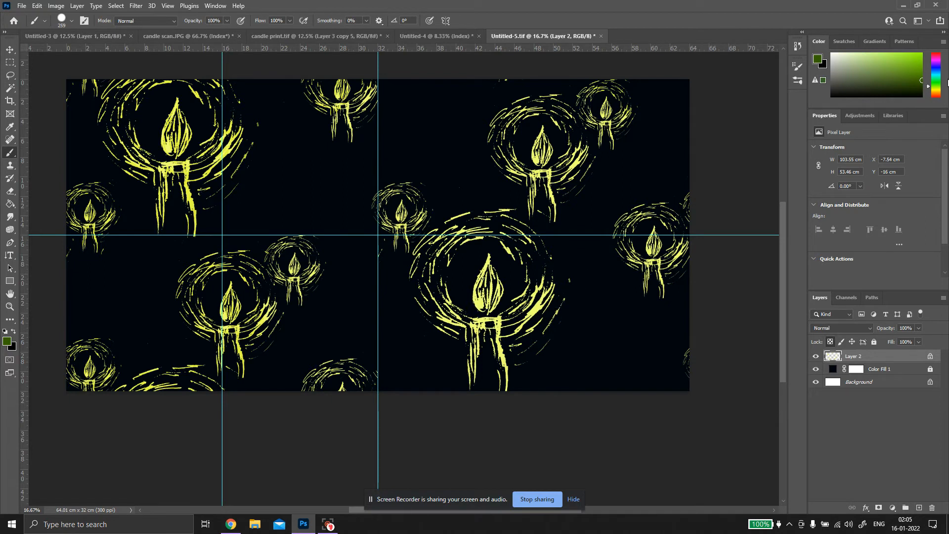
Set the foreground colour to a very pale yellow
{"action": "left_click", "coordinate": [842, 52]}
{"action": "left_click_drag", "start_coordinate": [932, 87], "coordinate": [933, 89]}
{"action": "left_click", "coordinate": [932, 91]}
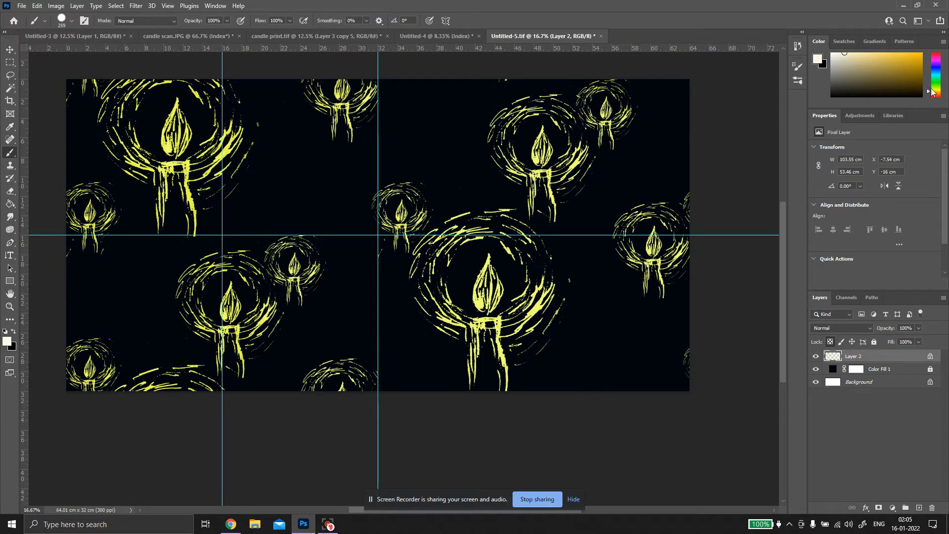
{"action": "left_click_drag", "start_coordinate": [931, 90], "coordinate": [934, 91]}
Paint the flames of the large lower candle and the two upper-right candles pale yellow at 40% brush opacity
{"action": "mouse_move", "coordinate": [468, 283]}
{"action": "left_mouse_down"}
{"action": "mouse_move", "coordinate": [494, 272]}
{"action": "mouse_move", "coordinate": [479, 276]}
{"action": "mouse_move", "coordinate": [486, 268]}
{"action": "left_mouse_up"}
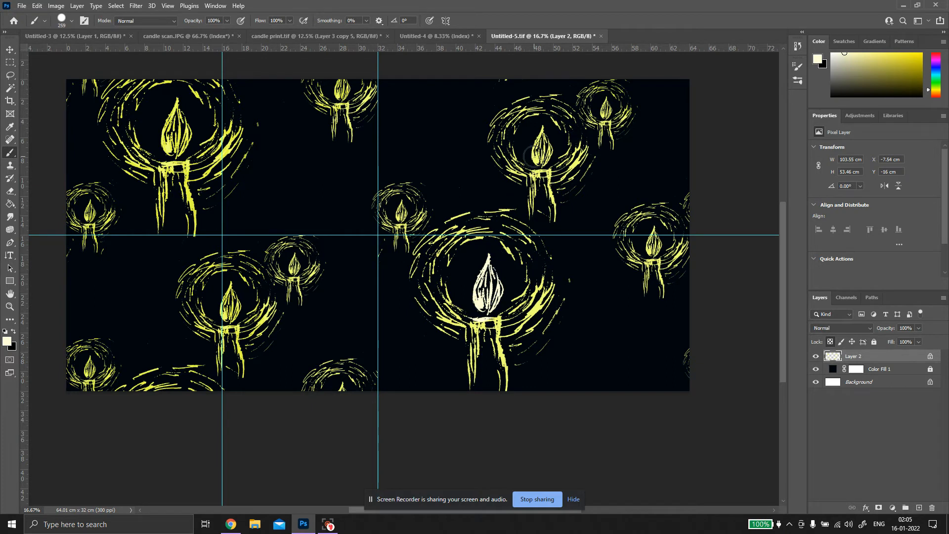
{"action": "key", "text": "ctrl+z"}
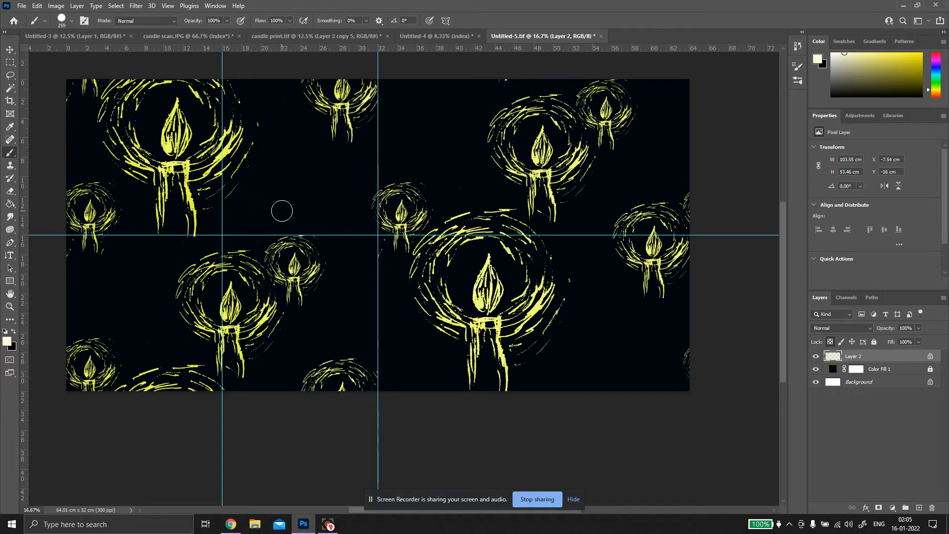
{"action": "left_click", "coordinate": [226, 20]}
{"action": "mouse_move", "coordinate": [478, 268]}
{"action": "left_mouse_down"}
{"action": "mouse_move", "coordinate": [492, 288]}
{"action": "mouse_move", "coordinate": [485, 295]}
{"action": "left_mouse_up"}
{"action": "mouse_move", "coordinate": [537, 142]}
{"action": "left_mouse_down"}
{"action": "mouse_move", "coordinate": [545, 158]}
{"action": "mouse_move", "coordinate": [538, 142]}
{"action": "left_mouse_up"}
{"action": "left_click_drag", "start_coordinate": [604, 109], "coordinate": [602, 119]}
Apply a Hue/Saturation adjustment to the candle layer, Layer 2, with Hue -67 and Saturation +100
{"action": "left_click", "coordinate": [863, 372]}
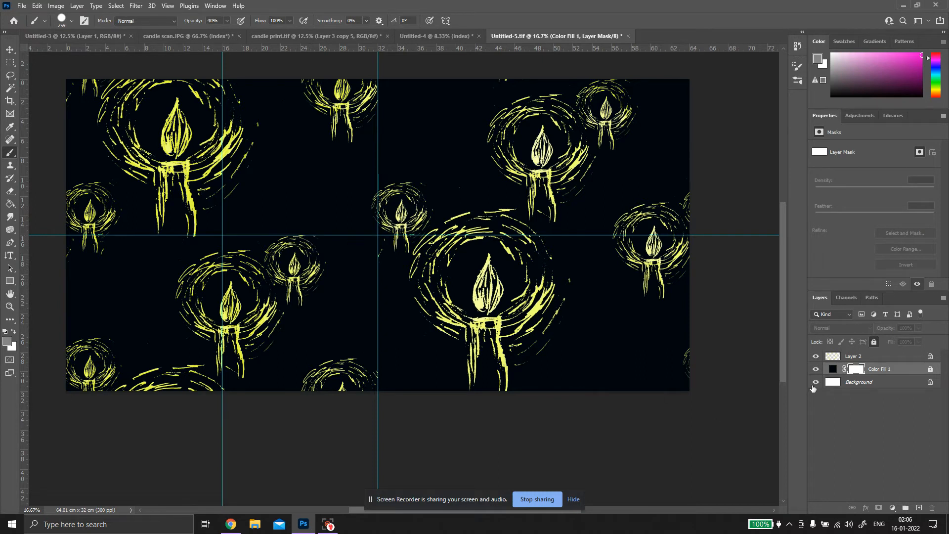
{"action": "left_click", "coordinate": [853, 356]}
{"action": "key", "text": "u"}
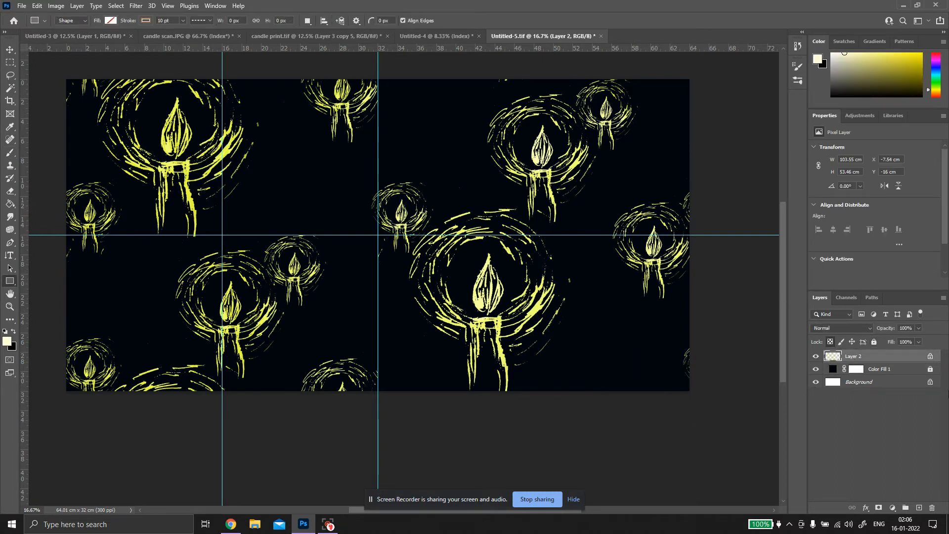
{"action": "key", "text": "i"}
{"action": "key", "text": "ctrl+u"}
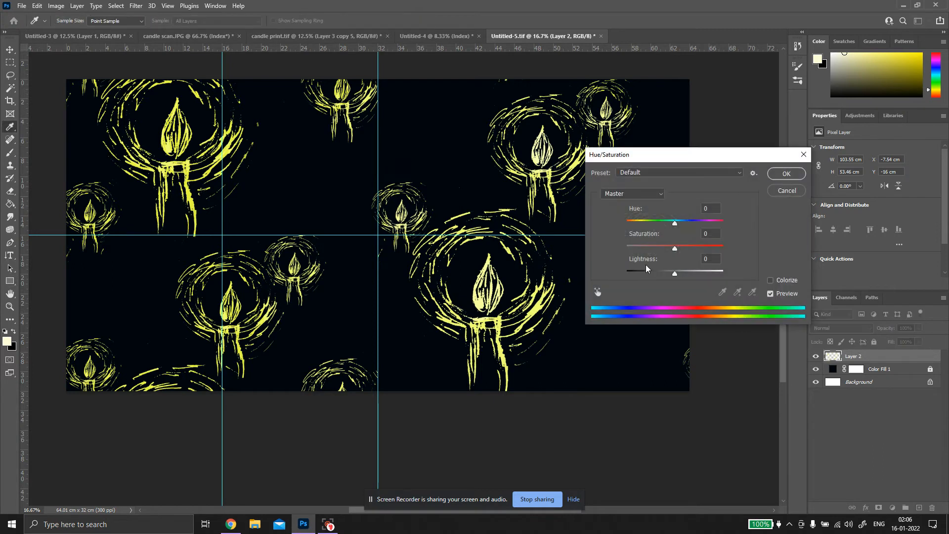
{"action": "left_click_drag", "start_coordinate": [674, 221], "coordinate": [738, 248]}
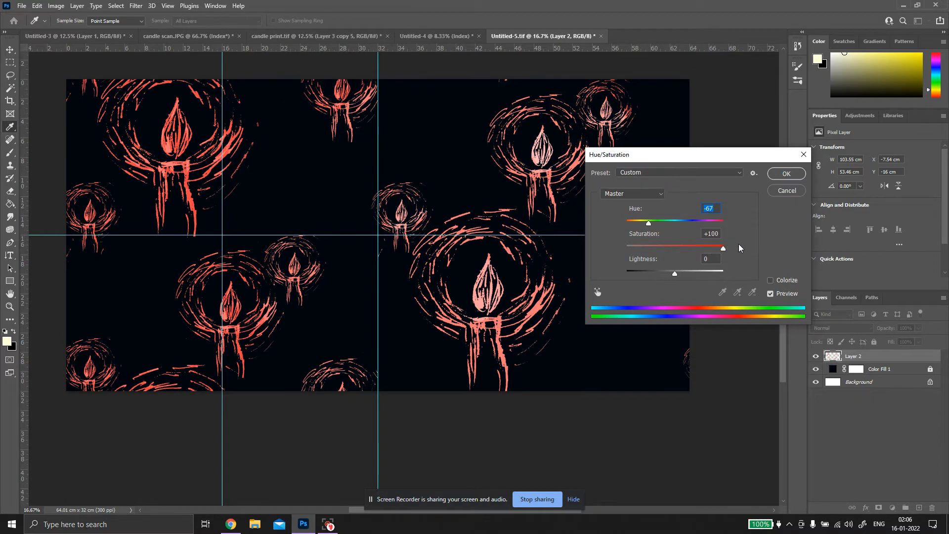
{"action": "key", "text": "Tab"}
{"action": "left_click_drag", "start_coordinate": [725, 161], "coordinate": [482, 384]}
{"action": "left_click", "coordinate": [670, 258]}
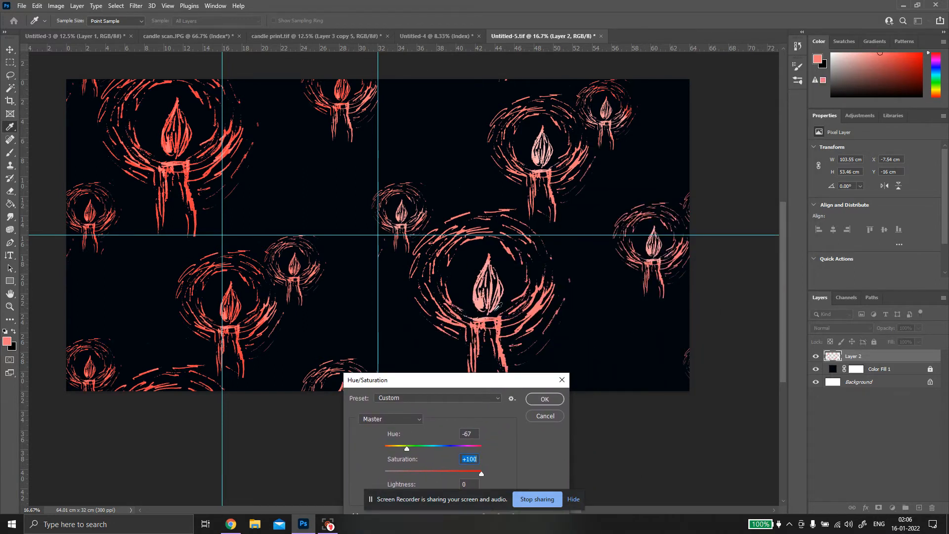
{"action": "left_click", "coordinate": [544, 398]}
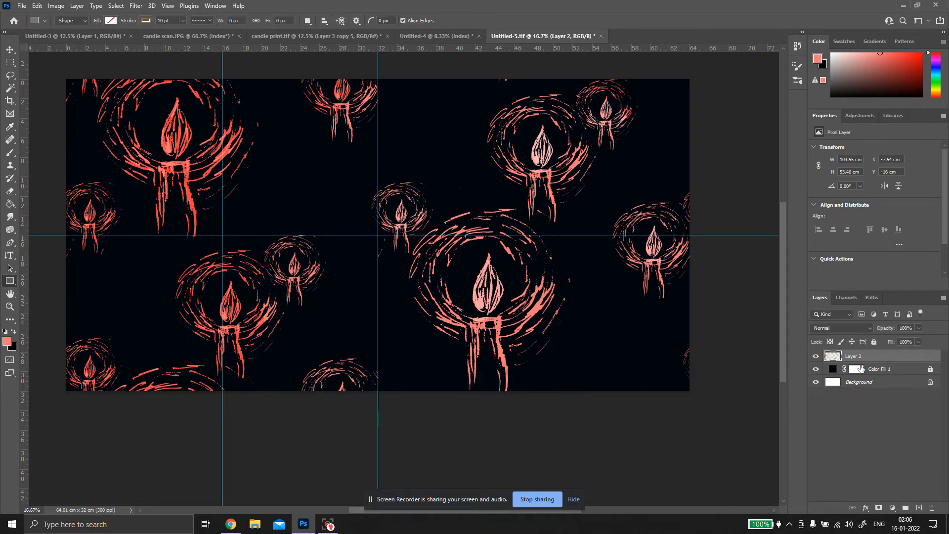
Unlock the Color Fill 1 layer and set its fill colour to pure black (000000)
{"action": "double_click", "coordinate": [831, 369]}
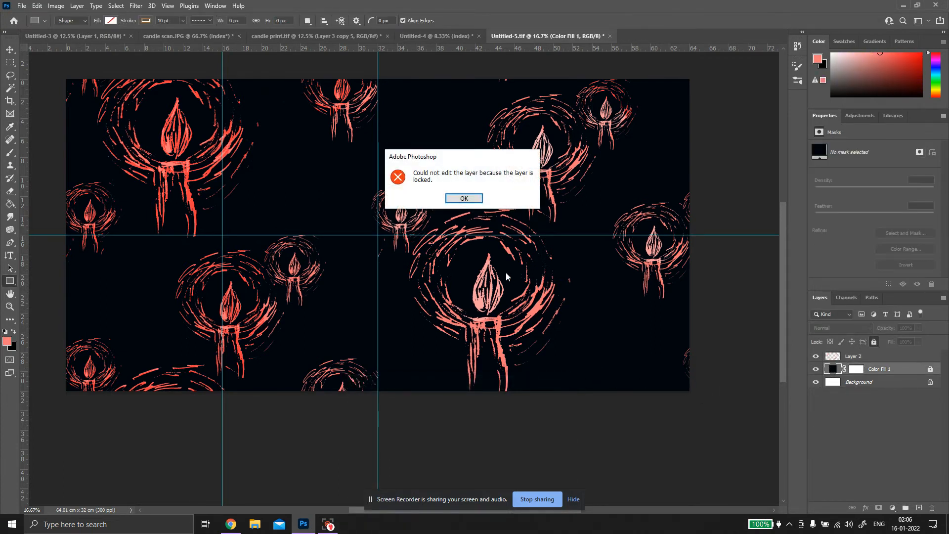
{"action": "left_click", "coordinate": [467, 197]}
{"action": "left_click", "coordinate": [930, 369]}
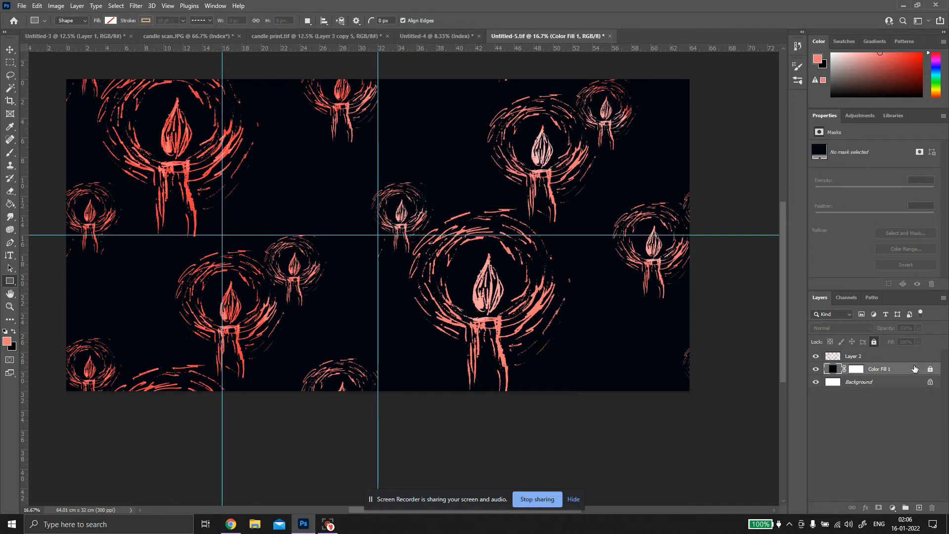
{"action": "double_click", "coordinate": [833, 370]}
{"action": "mouse_move", "coordinate": [680, 203]}
{"action": "left_mouse_down"}
{"action": "mouse_move", "coordinate": [739, 195]}
{"action": "mouse_move", "coordinate": [742, 166]}
{"action": "mouse_move", "coordinate": [744, 246]}
{"action": "mouse_move", "coordinate": [740, 181]}
{"action": "mouse_move", "coordinate": [714, 164]}
{"action": "mouse_move", "coordinate": [718, 132]}
{"action": "mouse_move", "coordinate": [749, 108]}
{"action": "mouse_move", "coordinate": [769, 170]}
{"action": "mouse_move", "coordinate": [710, 180]}
{"action": "mouse_move", "coordinate": [694, 209]}
{"action": "mouse_move", "coordinate": [595, 251]}
{"action": "mouse_move", "coordinate": [590, 224]}
{"action": "mouse_move", "coordinate": [564, 288]}
{"action": "left_mouse_up"}
{"action": "left_click", "coordinate": [708, 206]}
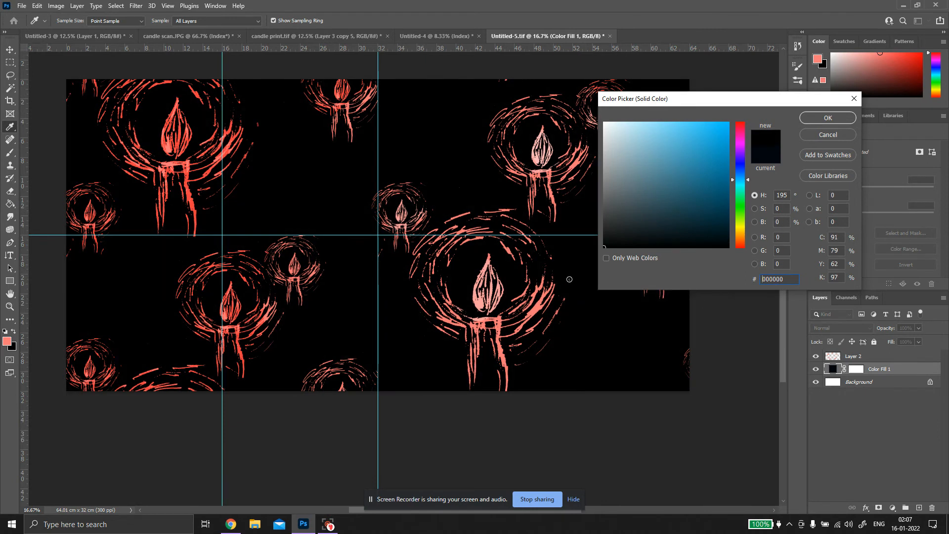
{"action": "left_click", "coordinate": [827, 119]}
{"action": "key", "text": "u"}
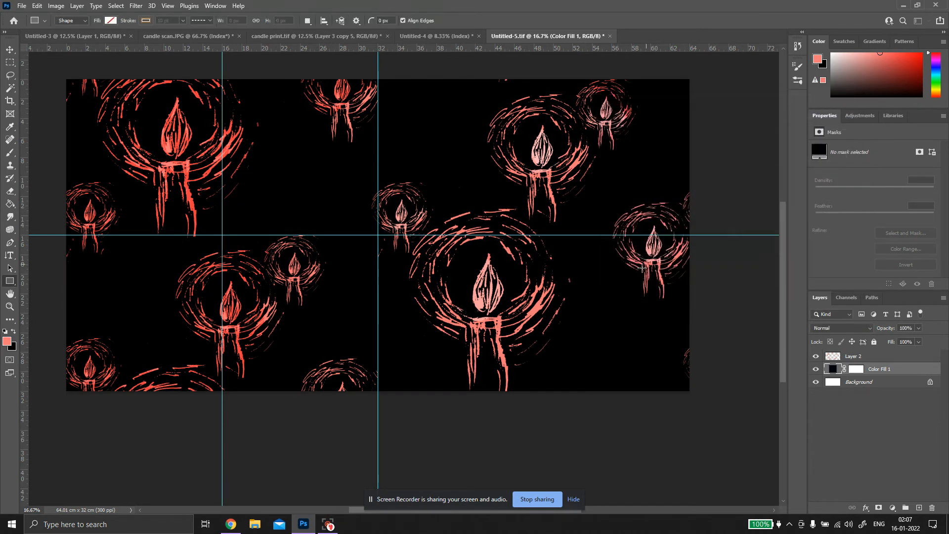
Undo the black background fill, the layer unlocking and the red Hue/Saturation recolouring
{"action": "scroll", "coordinate": [487, 398], "scroll_direction": "up", "scroll_amount": 2}
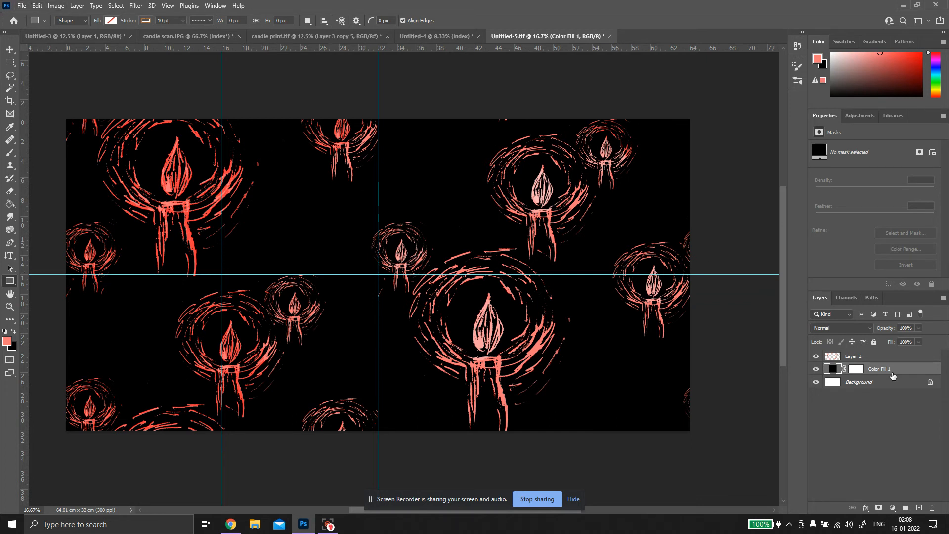
{"action": "key", "text": "ctrl+z"}
{"action": "key", "text": "ctrl+z"}
{"action": "key", "text": "ctrl+z"}
{"action": "key", "text": "ctrl+z"}
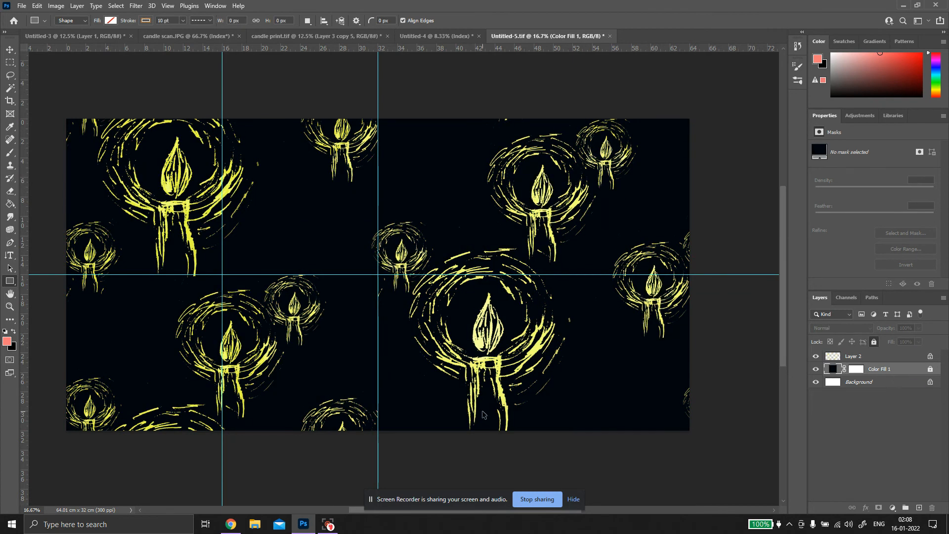
Define the yellow candle tile as a pattern named candle
{"action": "left_click", "coordinate": [37, 6]}
{"action": "mouse_move", "coordinate": [35, 5]}
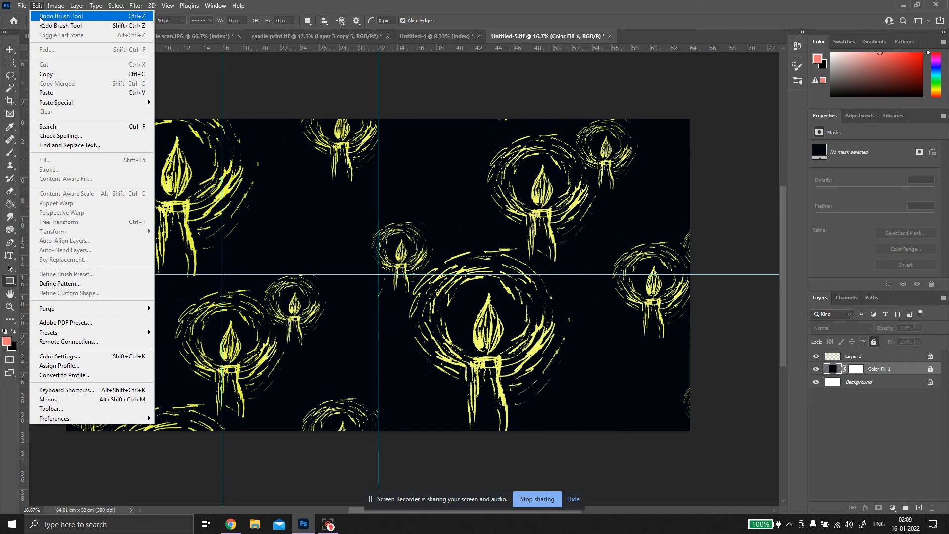
{"action": "left_click", "coordinate": [67, 284]}
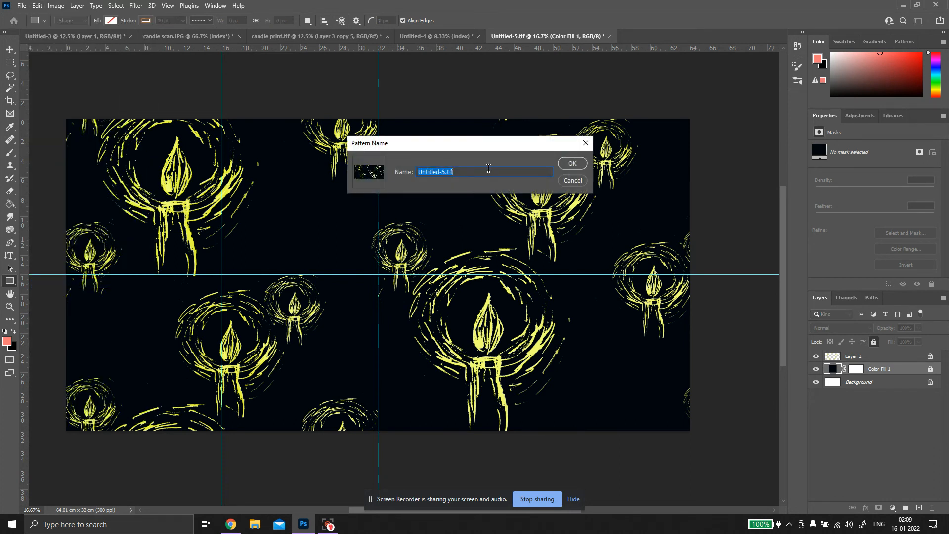
{"action": "type", "text": "candfle le"}
{"action": "key", "text": "BackSpace"}
{"action": "key", "text": "BackSpace"}
{"action": "key", "text": "BackSpace"}
{"action": "key", "text": "BackSpace"}
{"action": "type", "text": "le"}
{"action": "key", "text": "Return"}
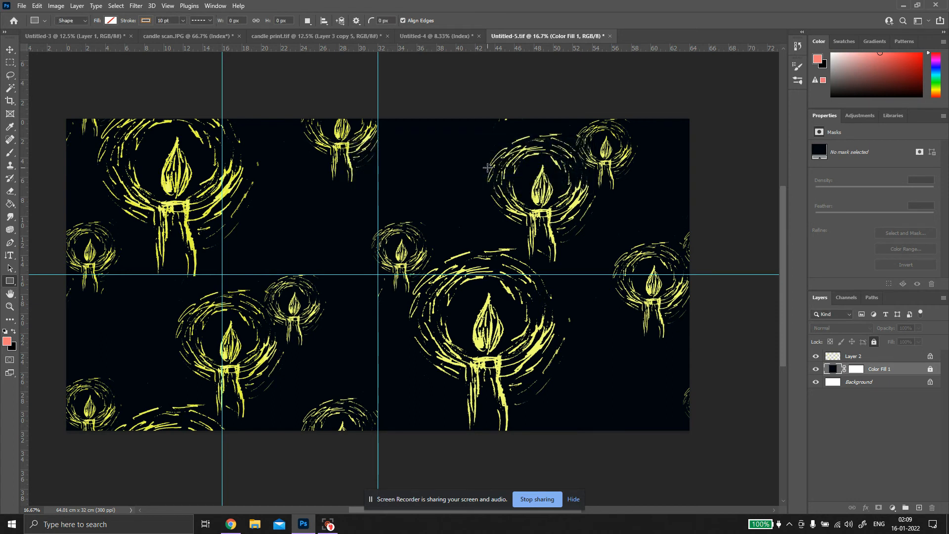
Hide Layer 2 and Color Fill 1, and make a rectangular selection of about 56 by 25 cm inside the canvas
{"action": "scroll", "coordinate": [611, 256], "scroll_direction": "up", "scroll_amount": 1}
{"action": "scroll", "coordinate": [610, 255], "scroll_direction": "up", "scroll_amount": 1}
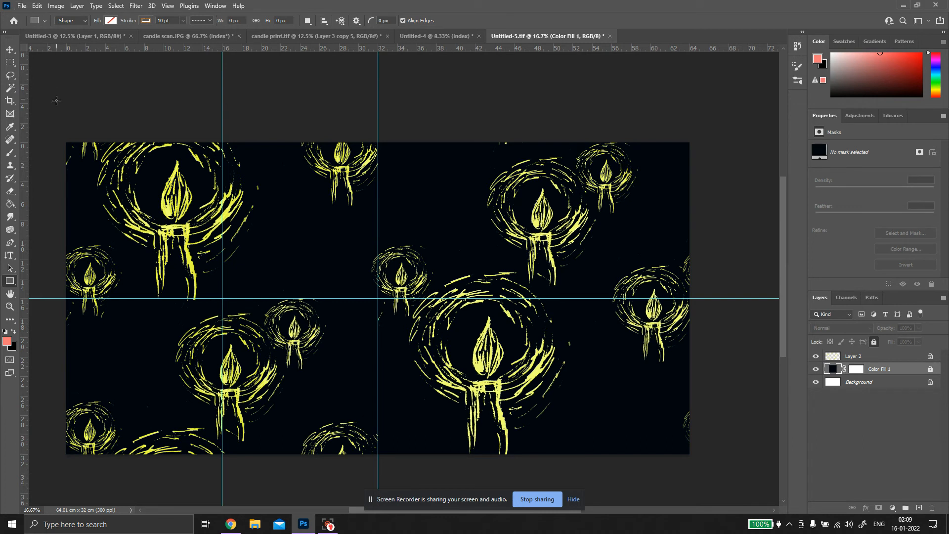
{"action": "left_click", "coordinate": [815, 356]}
{"action": "left_click", "coordinate": [815, 369]}
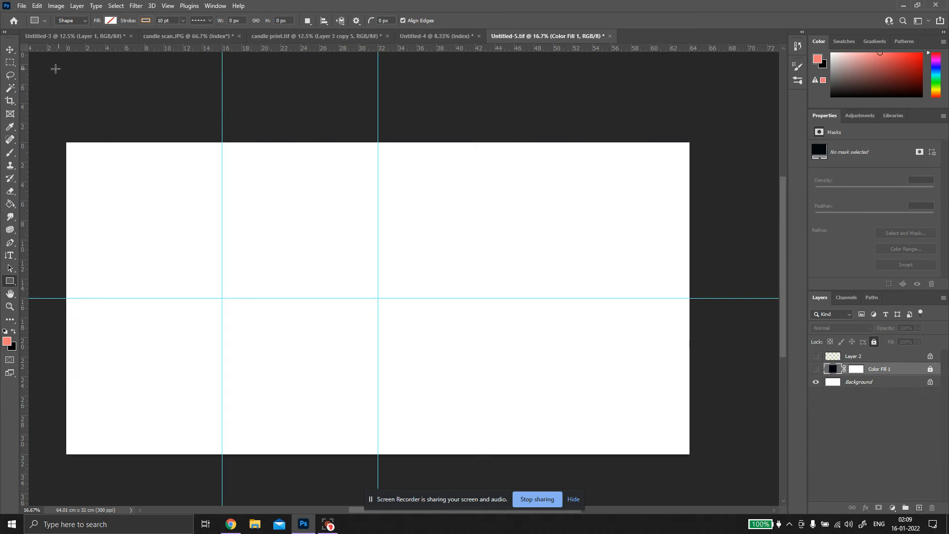
{"action": "left_click", "coordinate": [10, 62]}
{"action": "left_click_drag", "start_coordinate": [113, 181], "coordinate": [655, 424]}
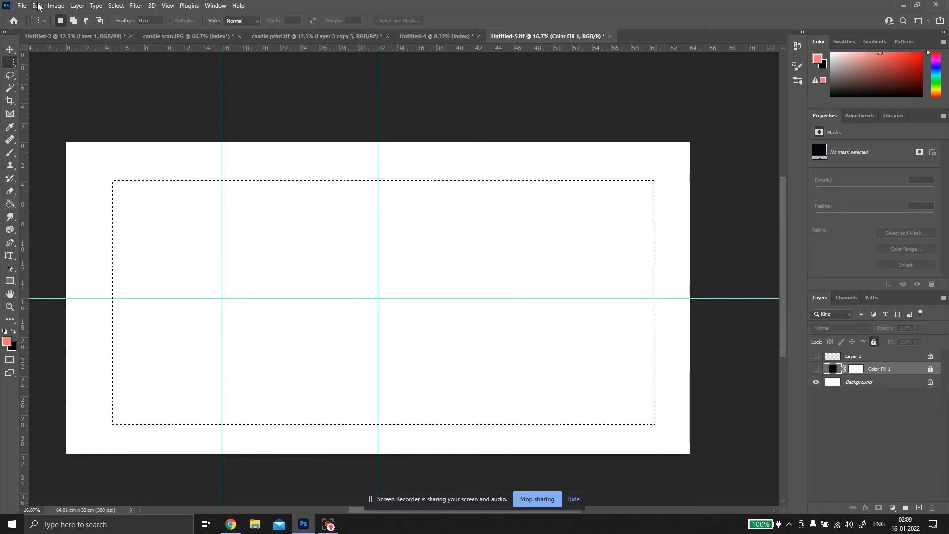
Add a Pattern Fill layer named Pattern Fill 1 inside the selection, using the new candle pattern
{"action": "left_click", "coordinate": [77, 6]}
{"action": "mouse_move", "coordinate": [164, 127]}
{"action": "left_click", "coordinate": [196, 146]}
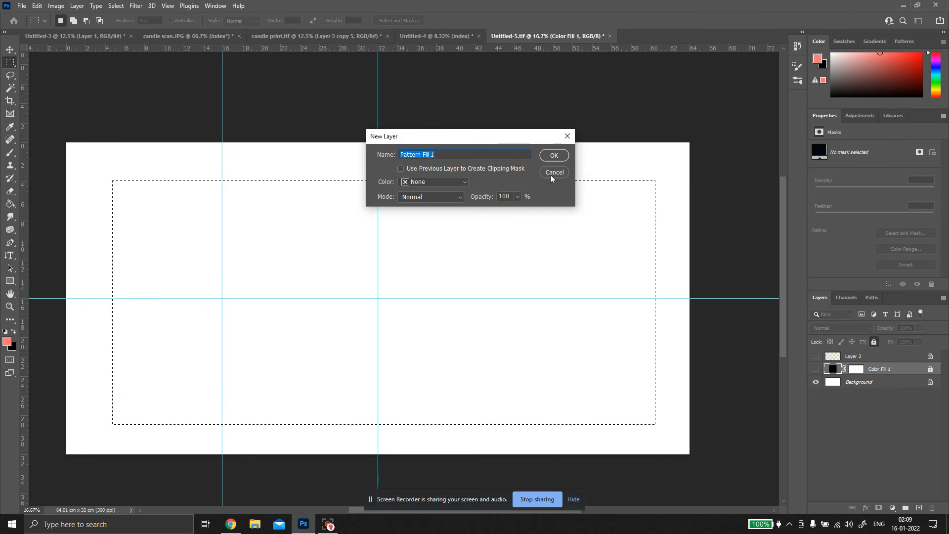
{"action": "left_click", "coordinate": [553, 156]}
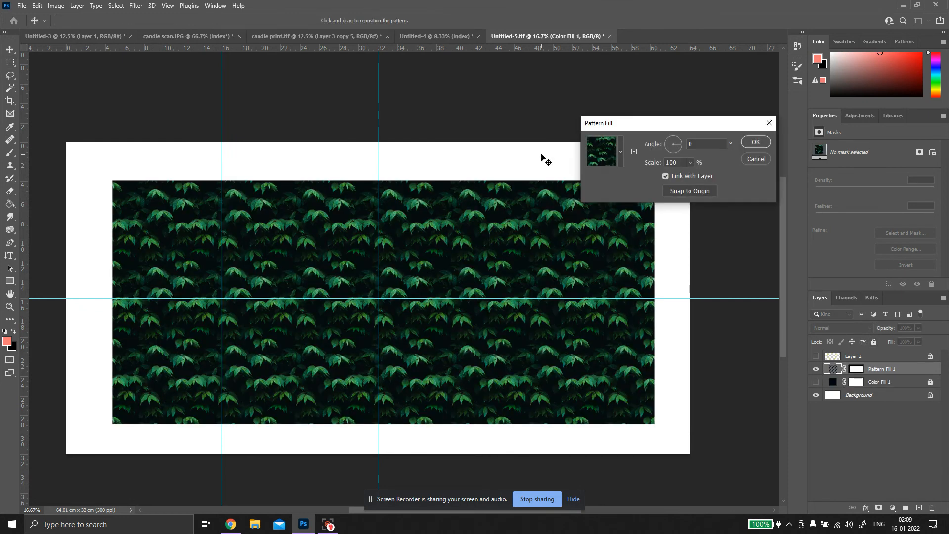
{"action": "left_click", "coordinate": [618, 148]}
{"action": "scroll", "coordinate": [594, 222], "scroll_direction": "down", "scroll_amount": 5}
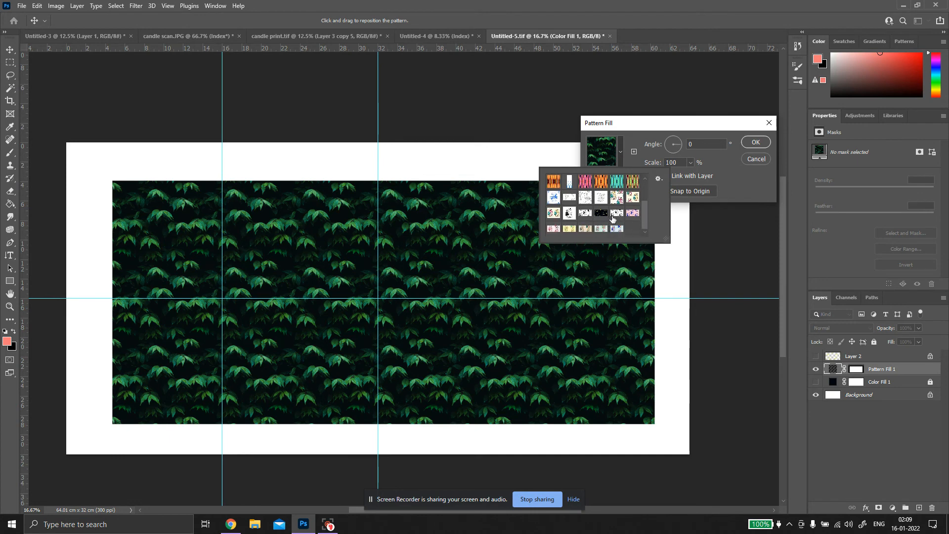
{"action": "left_click", "coordinate": [604, 214]}
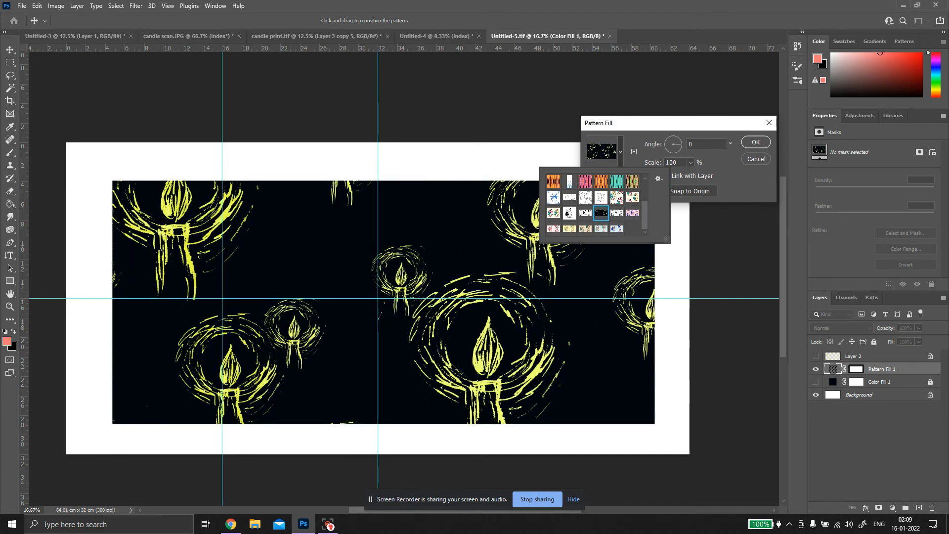
{"action": "left_click", "coordinate": [724, 180]}
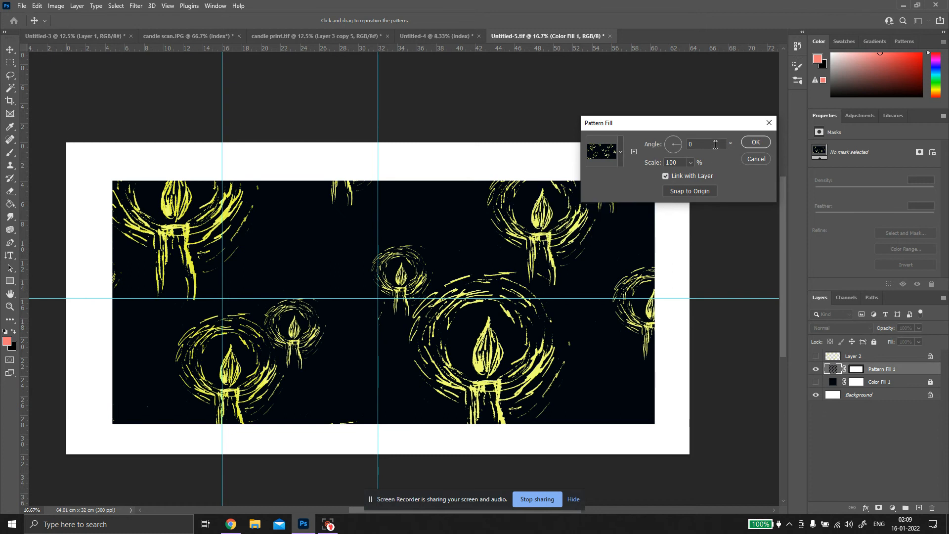
Set the pattern fill's scale to 34% and its angle to -89.55°, and look through the available patterns
{"action": "left_click", "coordinate": [689, 163]}
{"action": "left_click_drag", "start_coordinate": [689, 174], "coordinate": [687, 174]}
{"action": "left_click", "coordinate": [700, 144]}
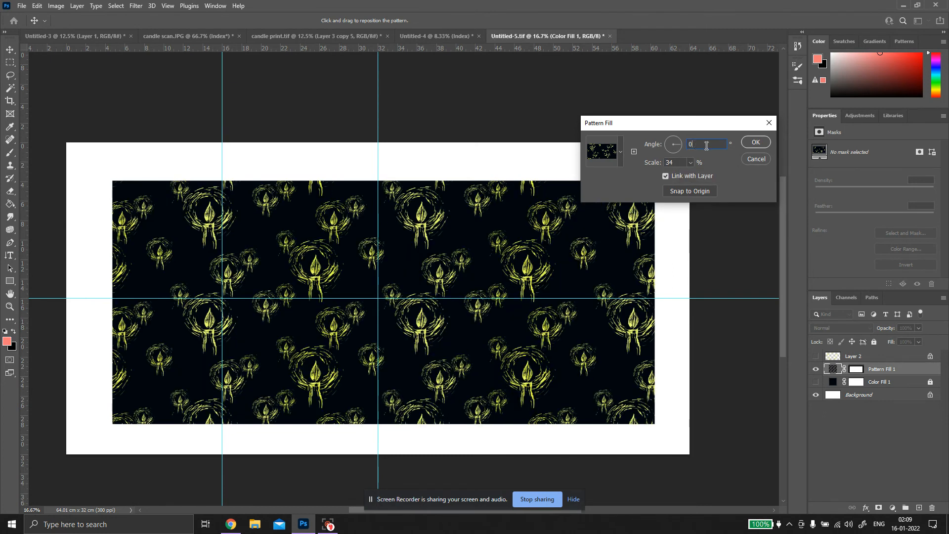
{"action": "left_click_drag", "start_coordinate": [678, 148], "coordinate": [673, 157]}
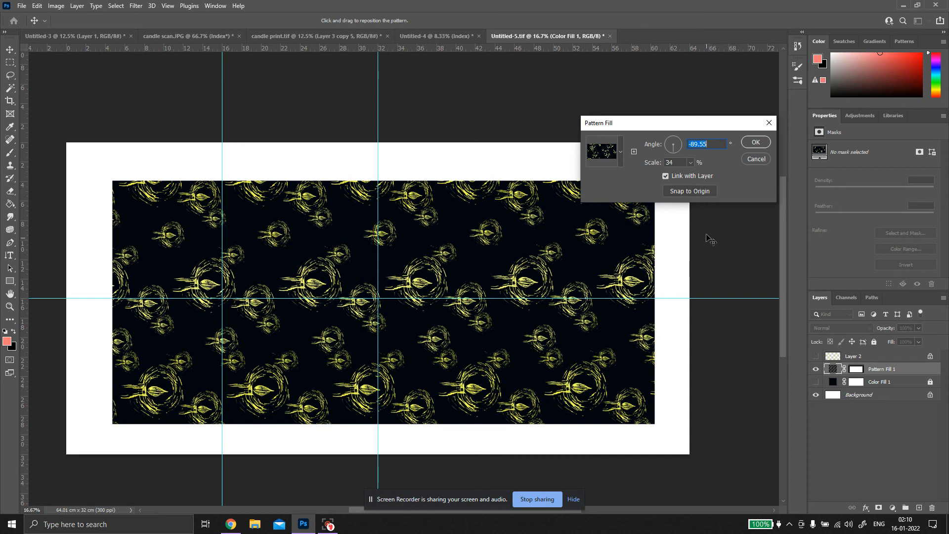
{"action": "left_click", "coordinate": [620, 152]}
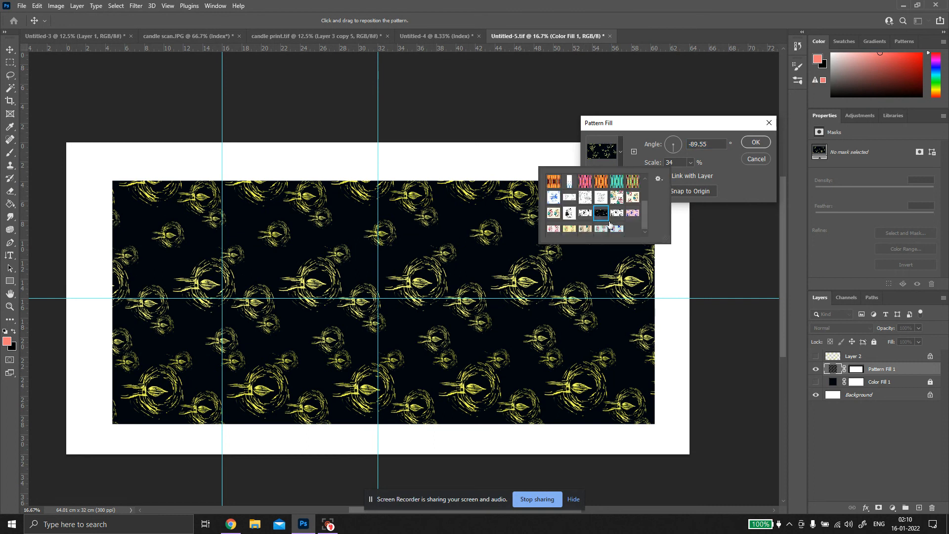
{"action": "scroll", "coordinate": [557, 207], "scroll_direction": "down", "scroll_amount": 1}
{"action": "scroll", "coordinate": [640, 196], "scroll_direction": "up", "scroll_amount": 1}
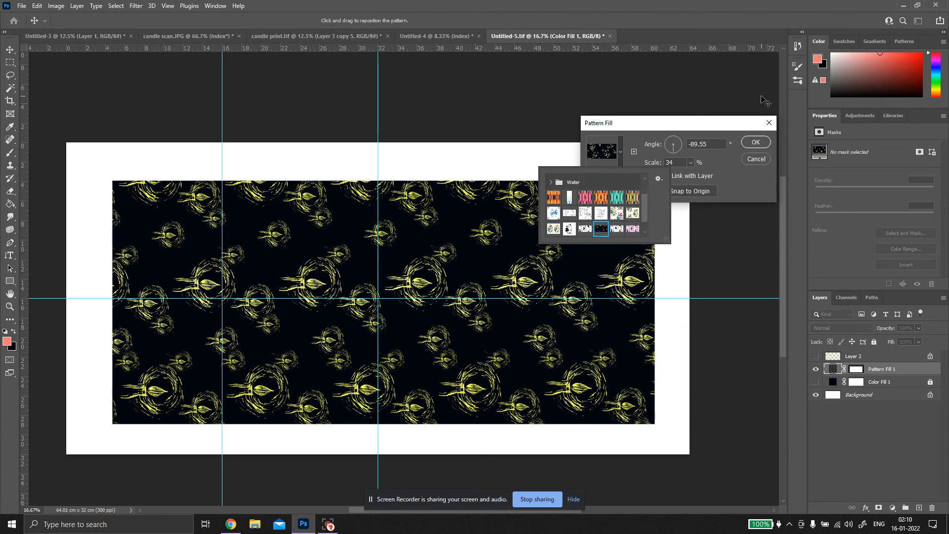